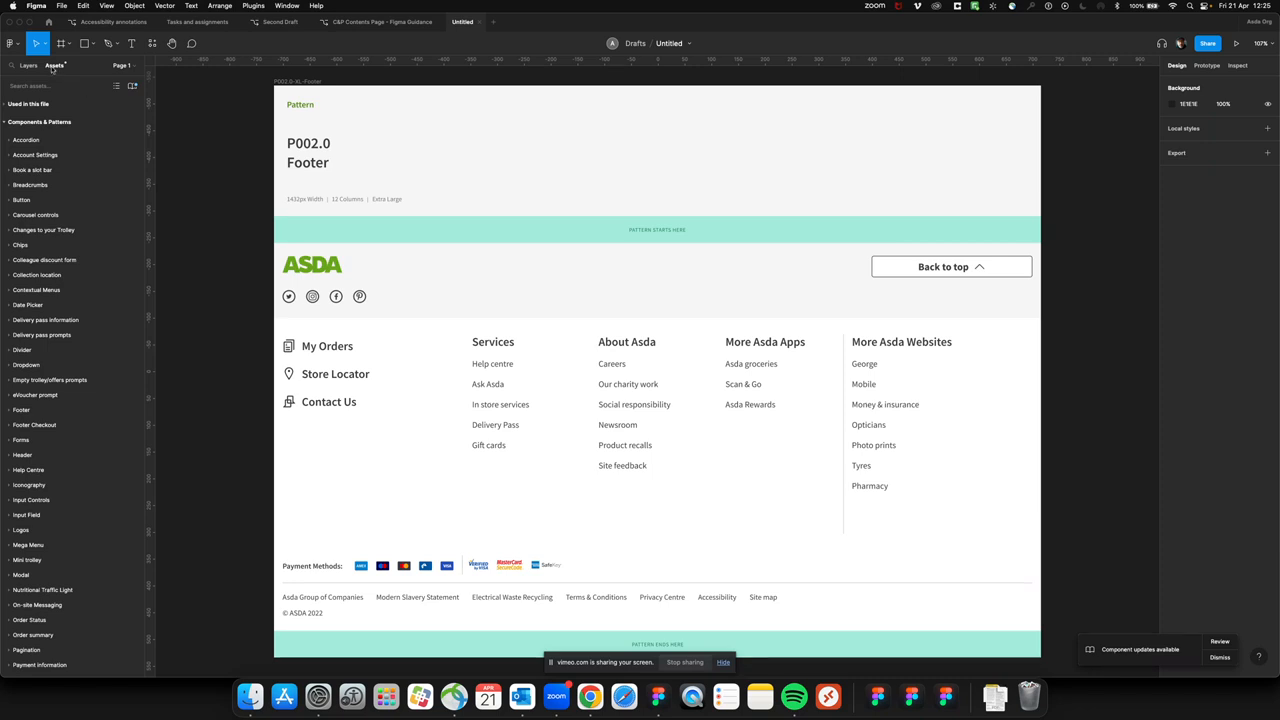
# Enable the team's Accessibility Annotations library for this file
pyautogui.click(132, 86)
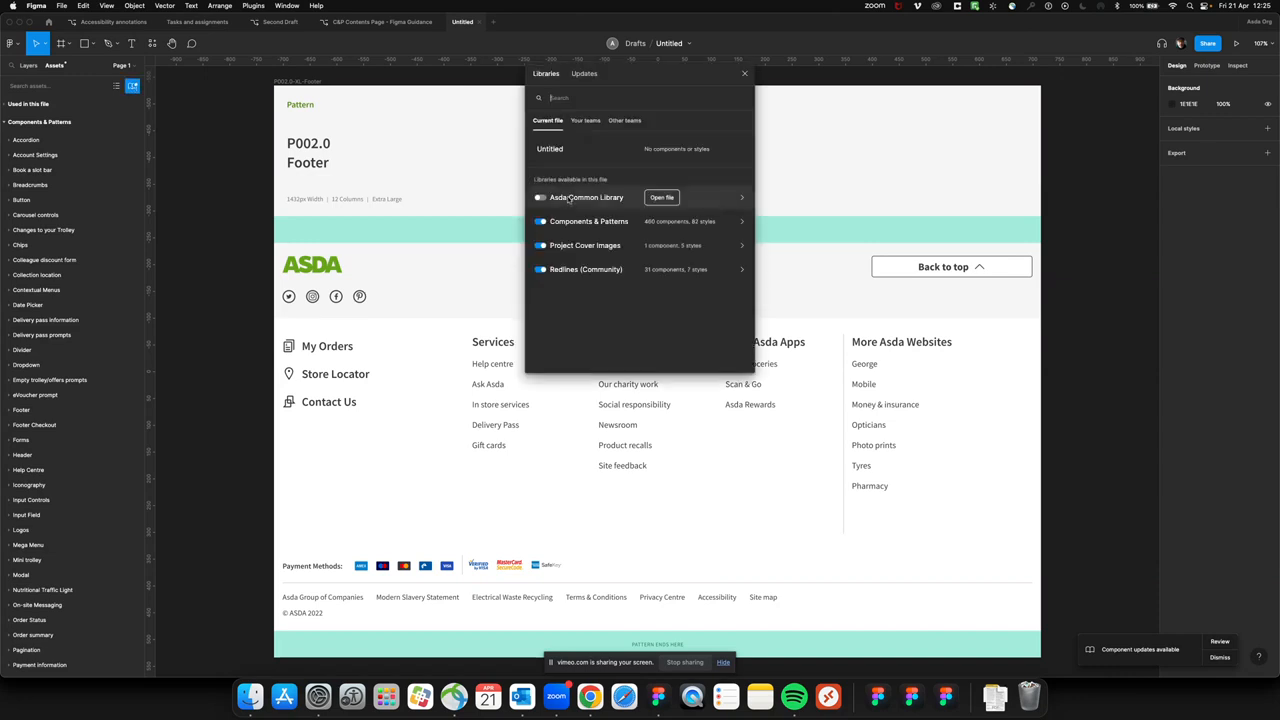
pyautogui.click(588, 121)
pyautogui.click(539, 161)
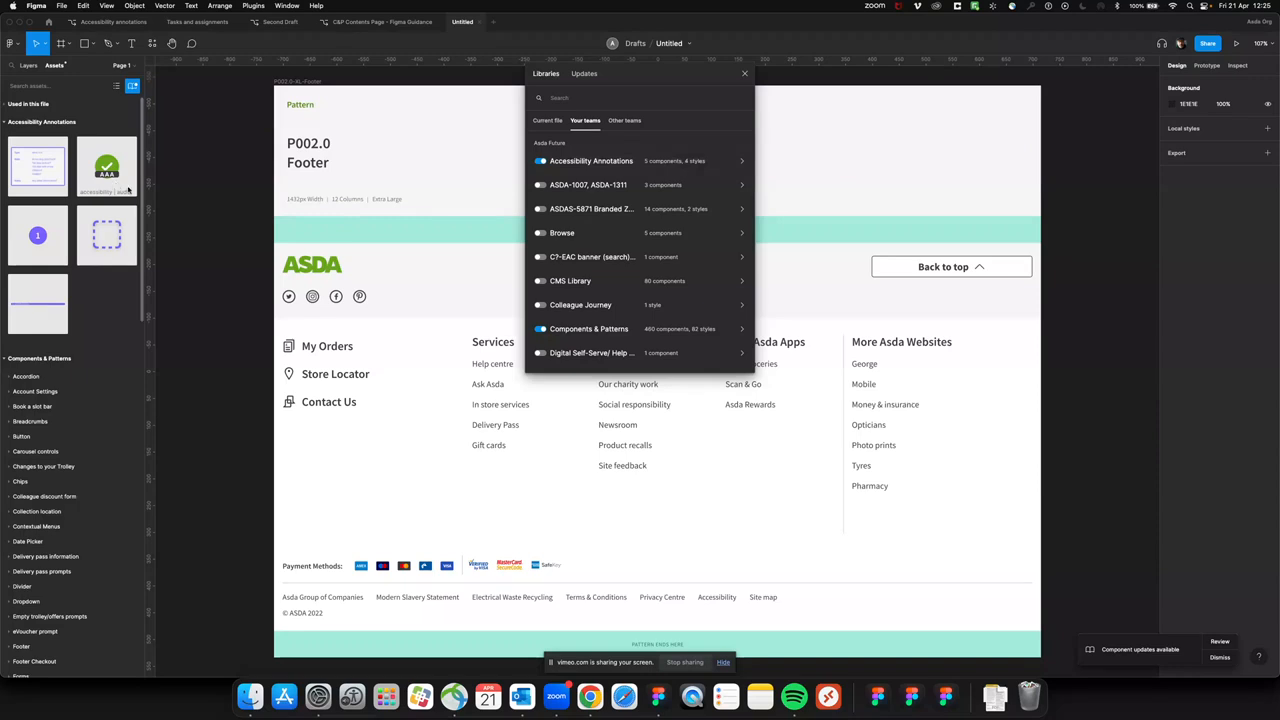
pyautogui.click(744, 75)
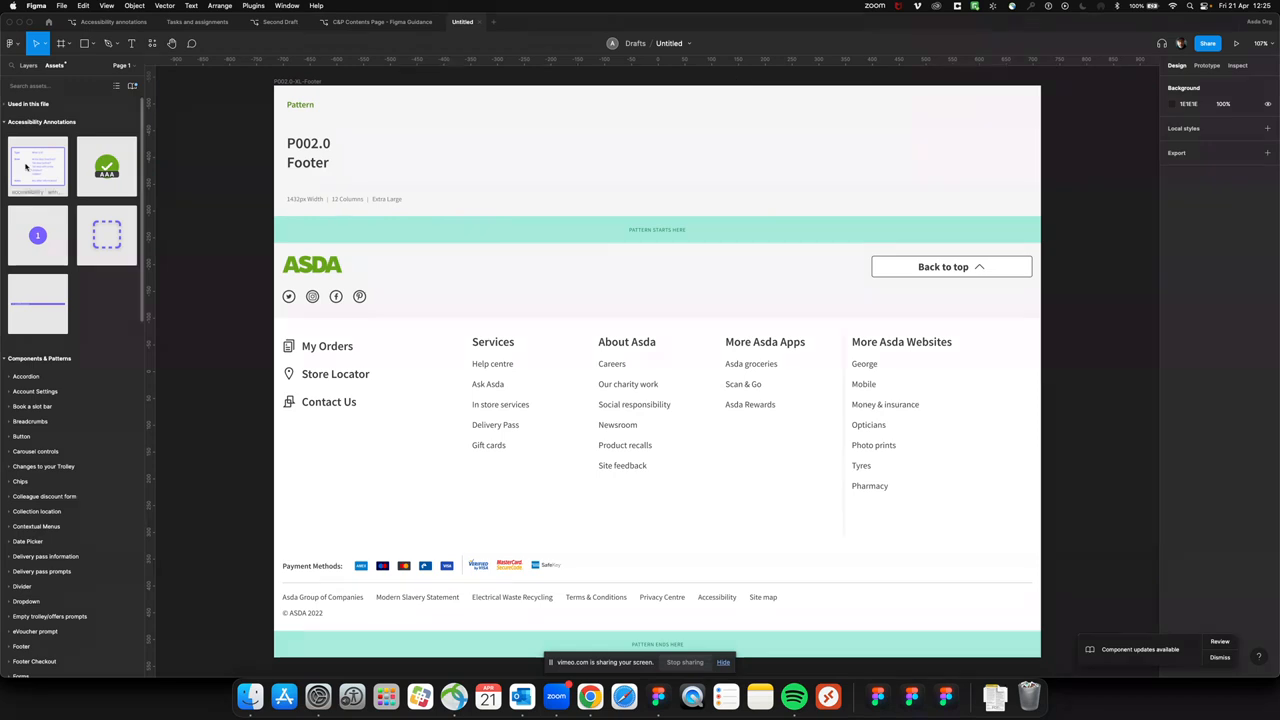
# Add the Type/State/Notes annotation card from the Accessibility Annotations library and park it outside the footer frame, on its right side
pyautogui.moveTo(26, 168)
pyautogui.mouseDown()
pyautogui.moveTo(975, 170)
pyautogui.moveTo(1017, 157)
pyautogui.moveTo(1008, 167)
pyautogui.moveTo(884, 147)
pyautogui.mouseUp()
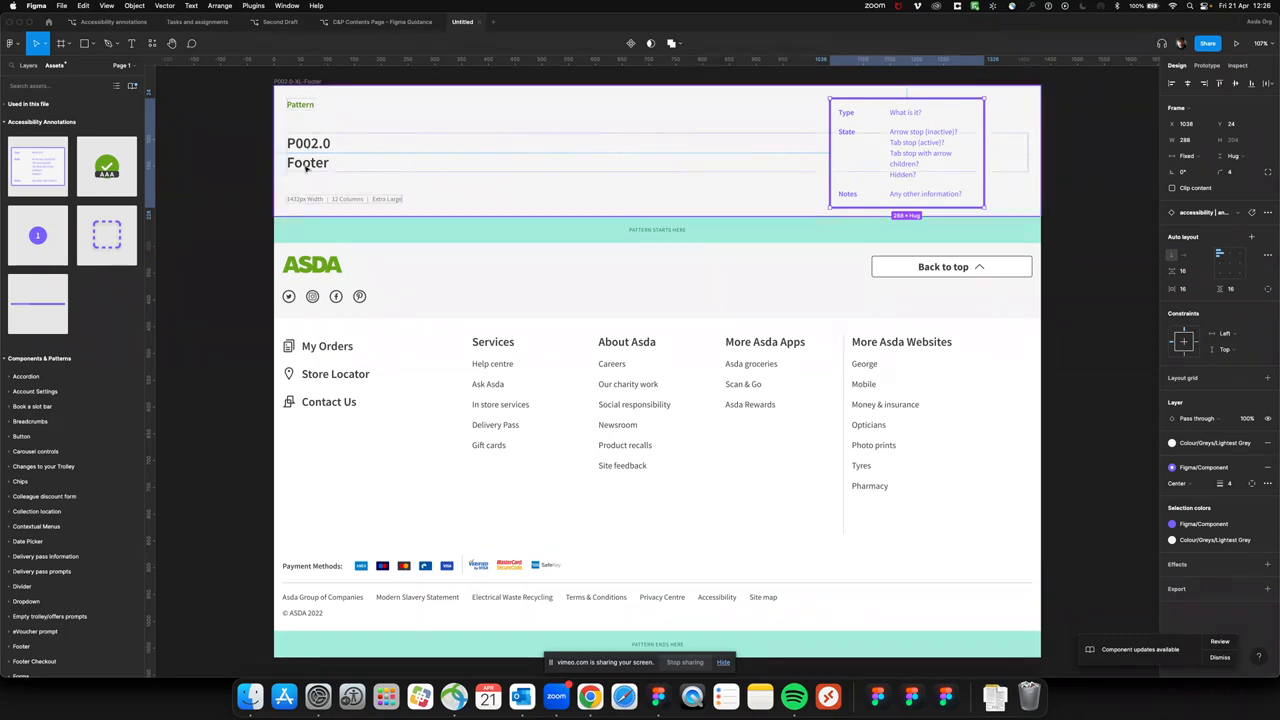
pyautogui.moveTo(905, 156)
pyautogui.mouseDown()
pyautogui.moveTo(1045, 185)
pyautogui.moveTo(1155, 158)
pyautogui.moveTo(1131, 165)
pyautogui.mouseUp()
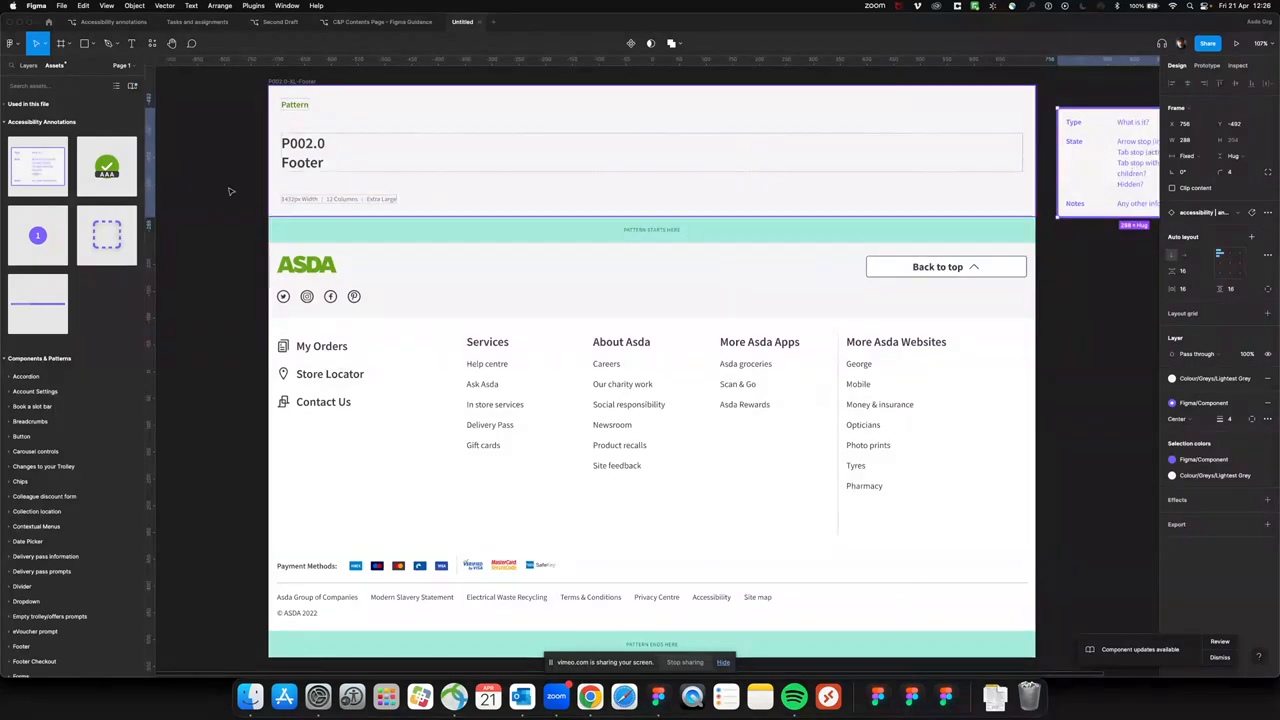
# Place a dashed focus box component around the ASDA logo, sized 122 × 48, and set its state to Hidden
pyautogui.moveTo(110, 236); pyautogui.dragTo(538, 147)
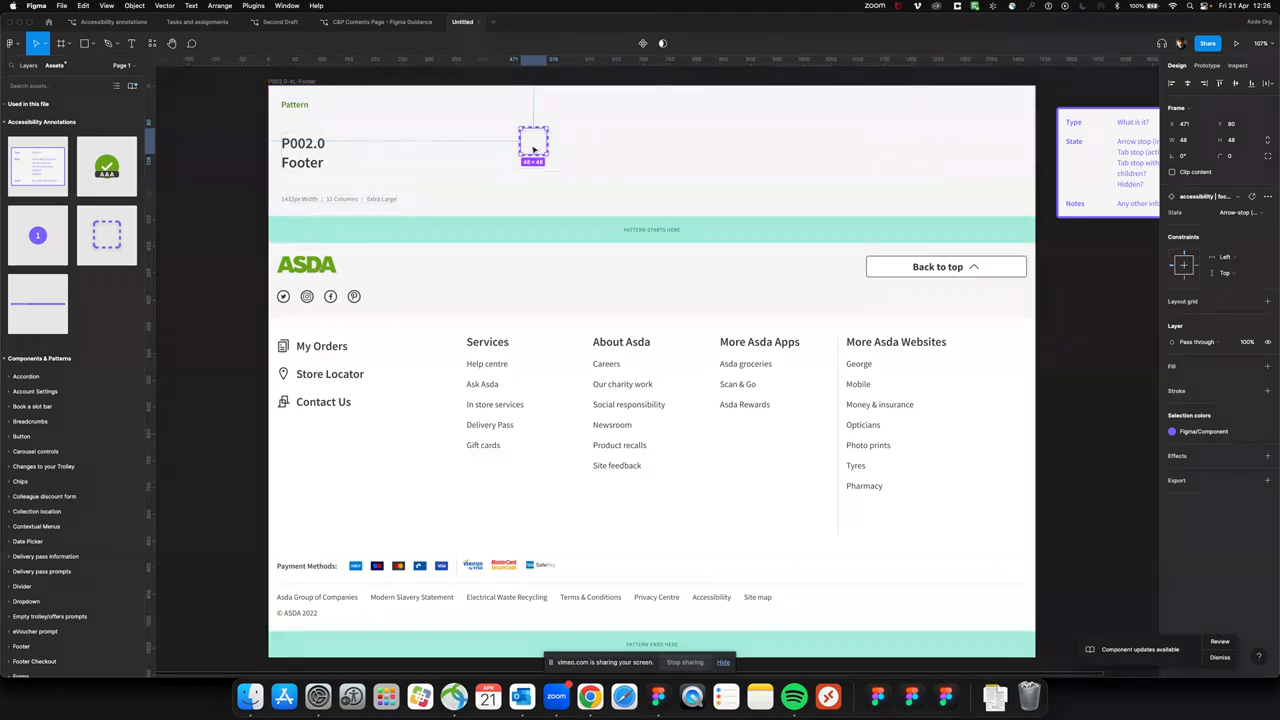
pyautogui.moveTo(537, 146)
pyautogui.mouseDown()
pyautogui.moveTo(504, 192)
pyautogui.moveTo(290, 247)
pyautogui.moveTo(291, 270)
pyautogui.moveTo(342, 262)
pyautogui.mouseUp()
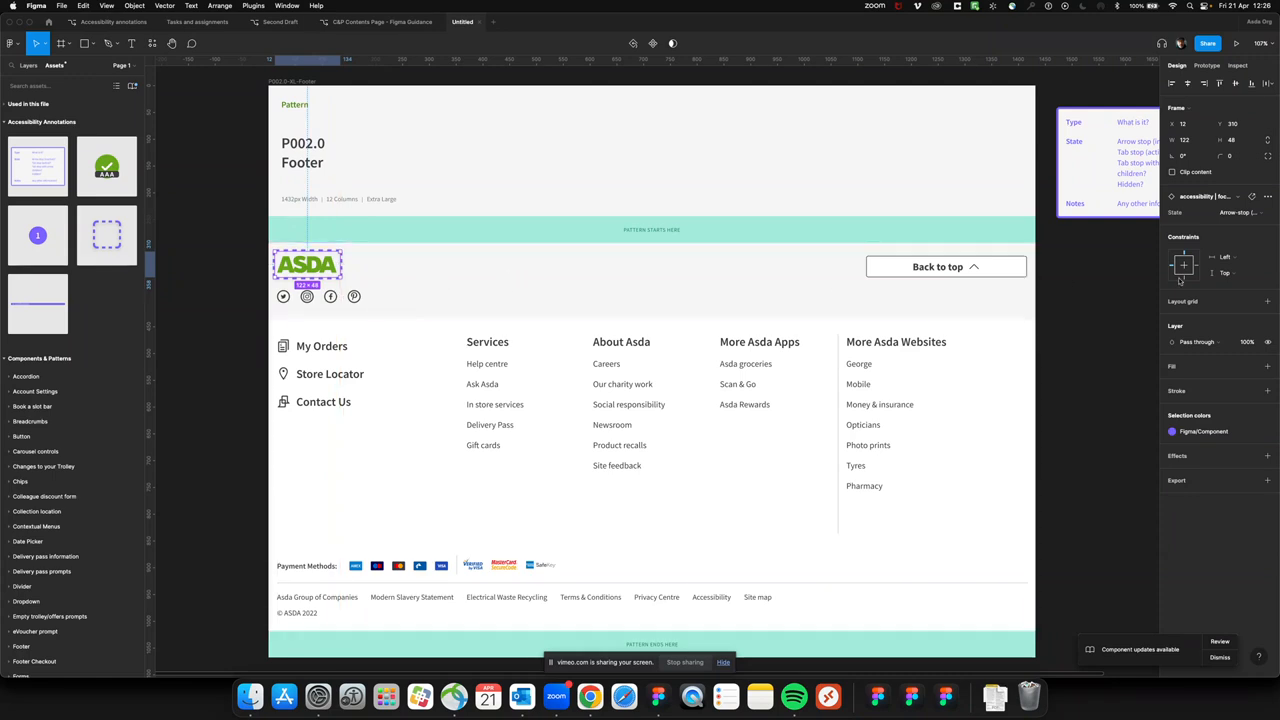
pyautogui.click(1231, 213)
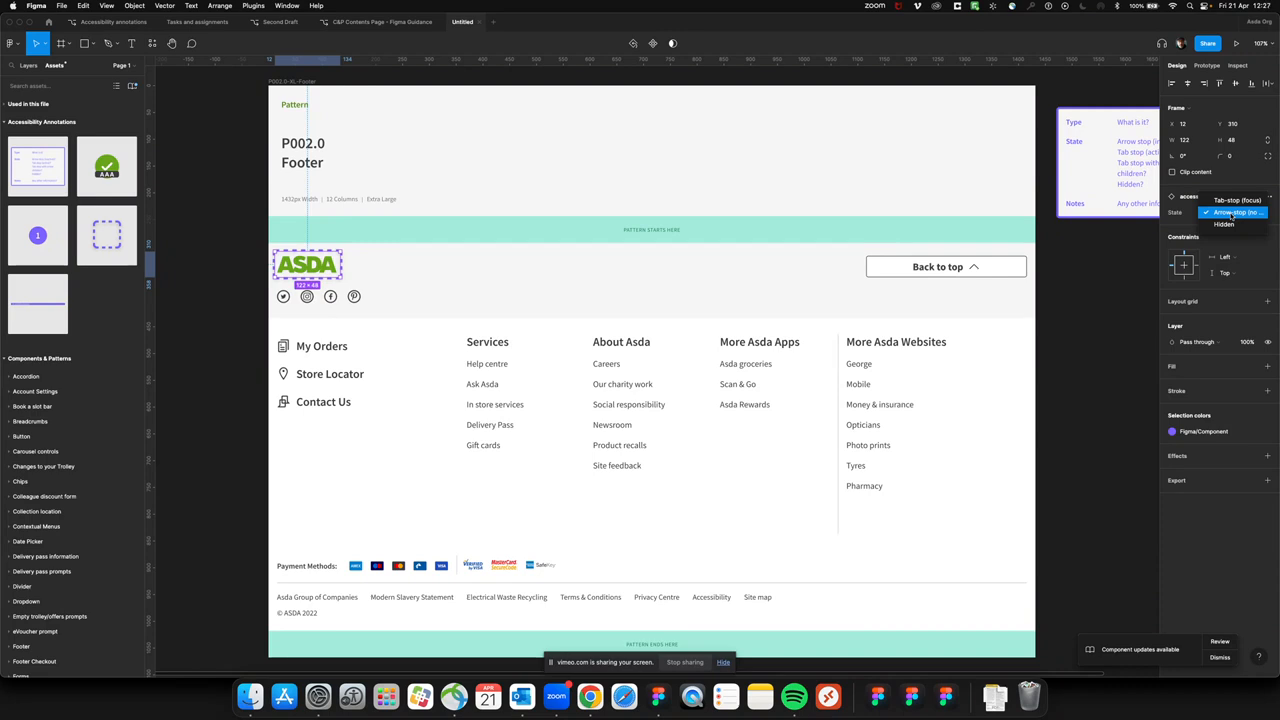
pyautogui.click(1223, 225)
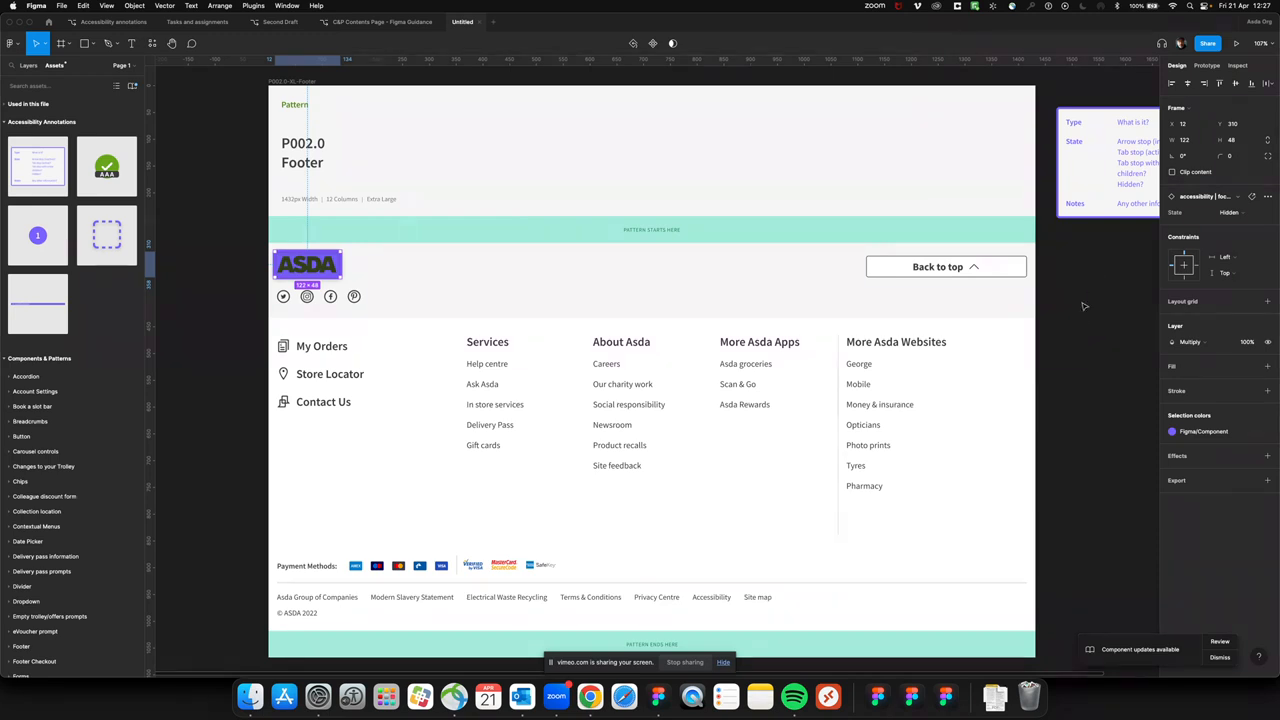
pyautogui.click(1091, 289)
# Move the annotation card beside the ASDA logo and set its Type to "Asda logo" and State to "Hidden"
pyautogui.moveTo(1113, 176)
pyautogui.mouseDown()
pyautogui.moveTo(598, 176)
pyautogui.moveTo(427, 251)
pyautogui.mouseUp()
pyautogui.doubleClick(451, 197)
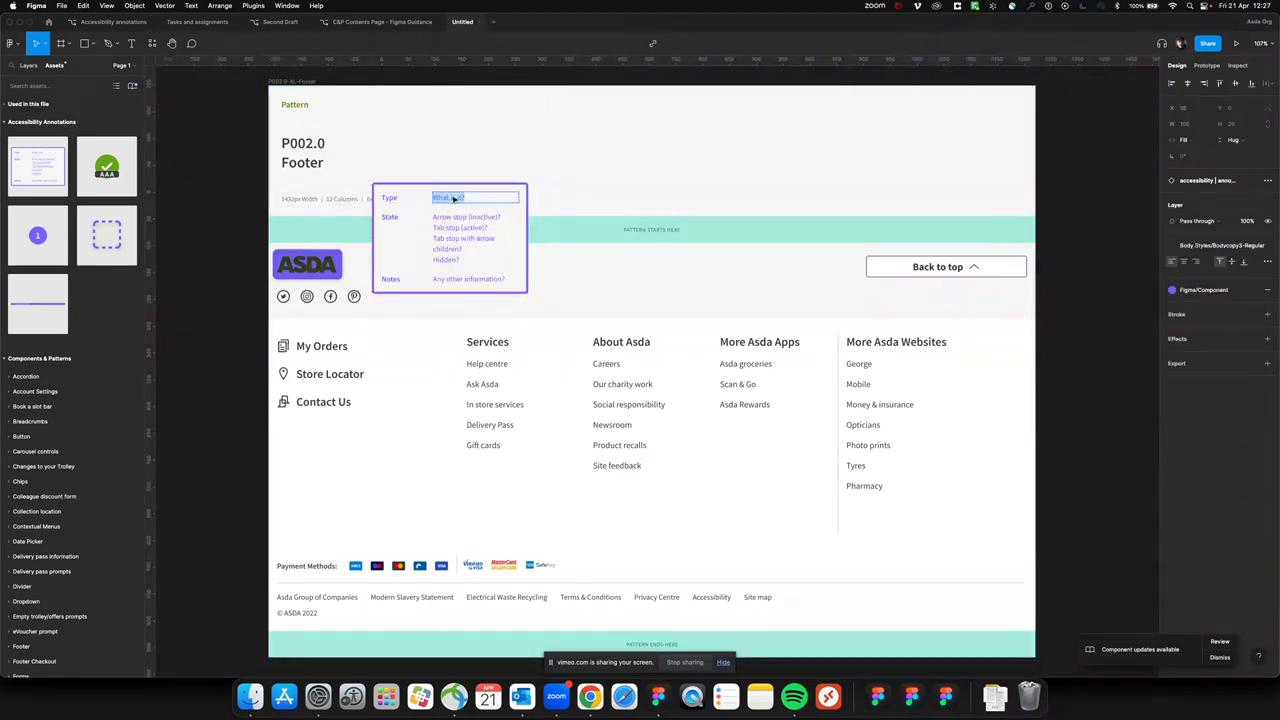
pyautogui.write('Asda logo')
pyautogui.click(461, 228)
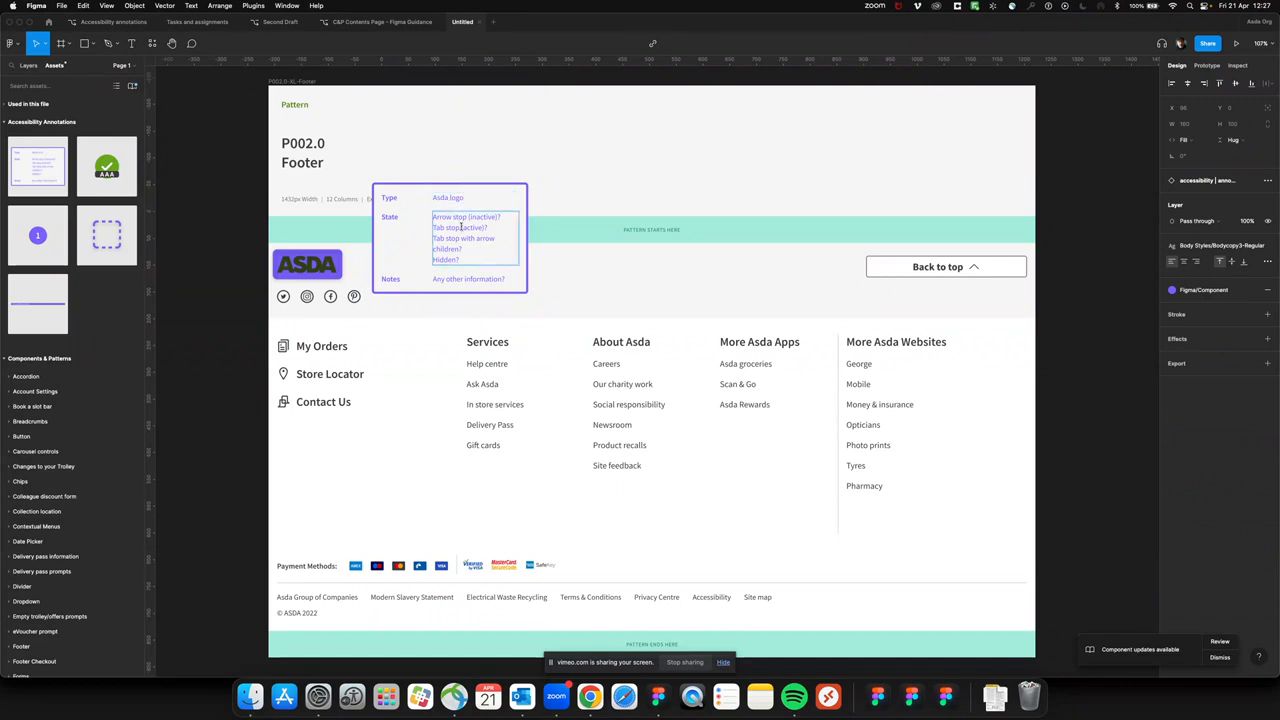
pyautogui.doubleClick(461, 228)
pyautogui.write('Hidden')
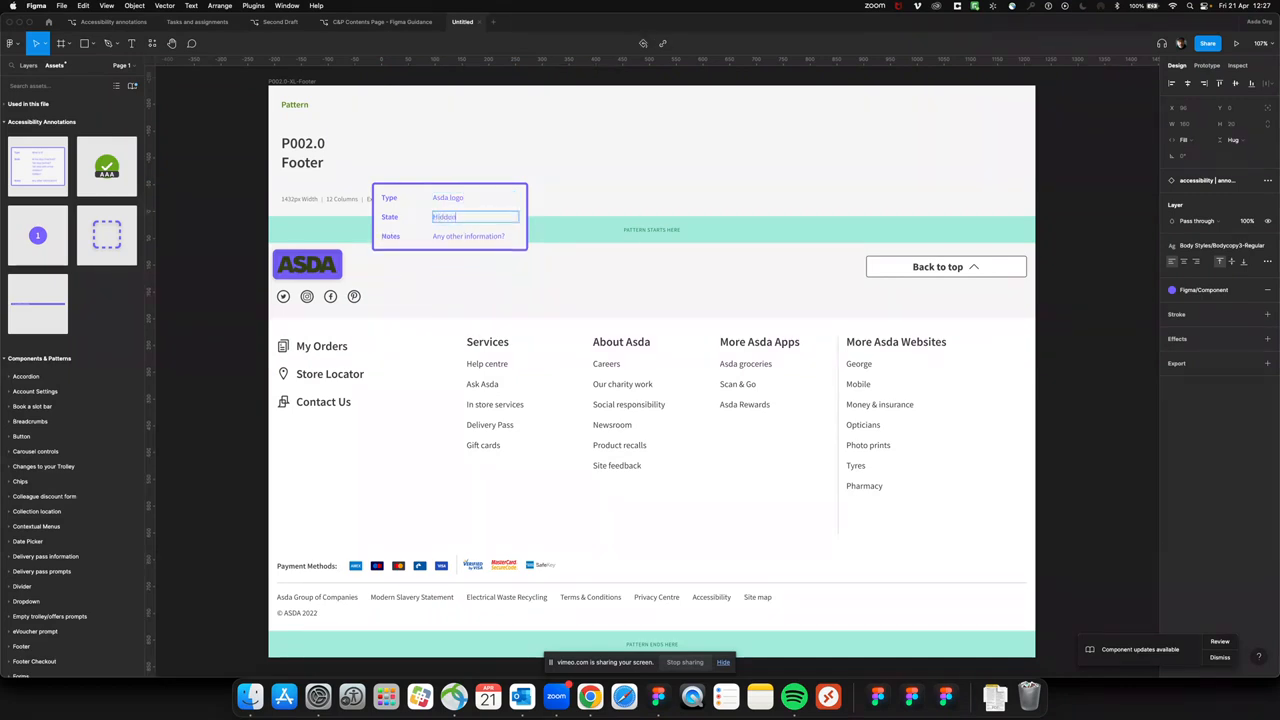
# Set the logo card's Notes to "There's no link attributed to this image so hide it form screen readers"
pyautogui.doubleClick(470, 236)
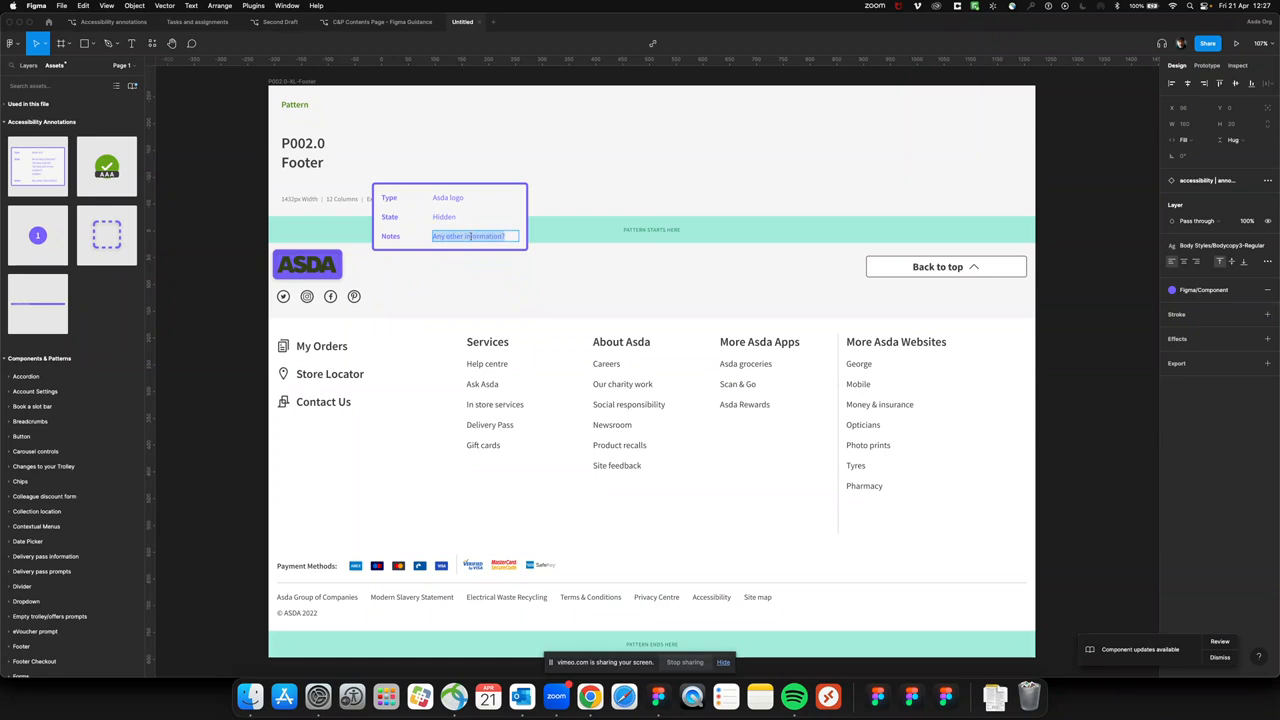
pyautogui.write('There')
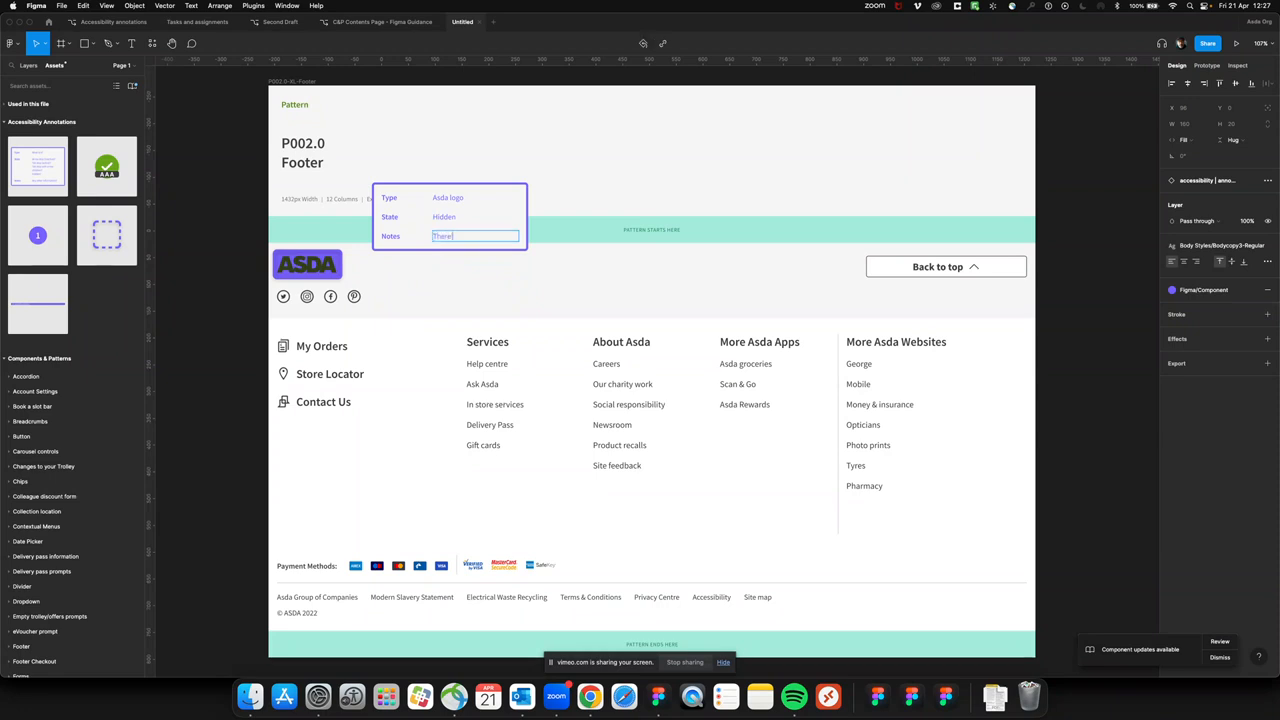
pyautogui.write("'s no lik")
pyautogui.write('nk behond this')
pyautogui.press('BackSpace')
pyautogui.press('BackSpace')
pyautogui.press('BackSpace')
pyautogui.press('BackSpace')
pyautogui.press('BackSpace')
pyautogui.press('BackSpace')
pyautogui.press('BackSpace')
pyautogui.press('BackSpace')
pyautogui.press('BackSpace')
pyautogui.press('BackSpace')
pyautogui.press('BackSpace')
pyautogui.press('BackSpace')
pyautogui.write('attributed to the')
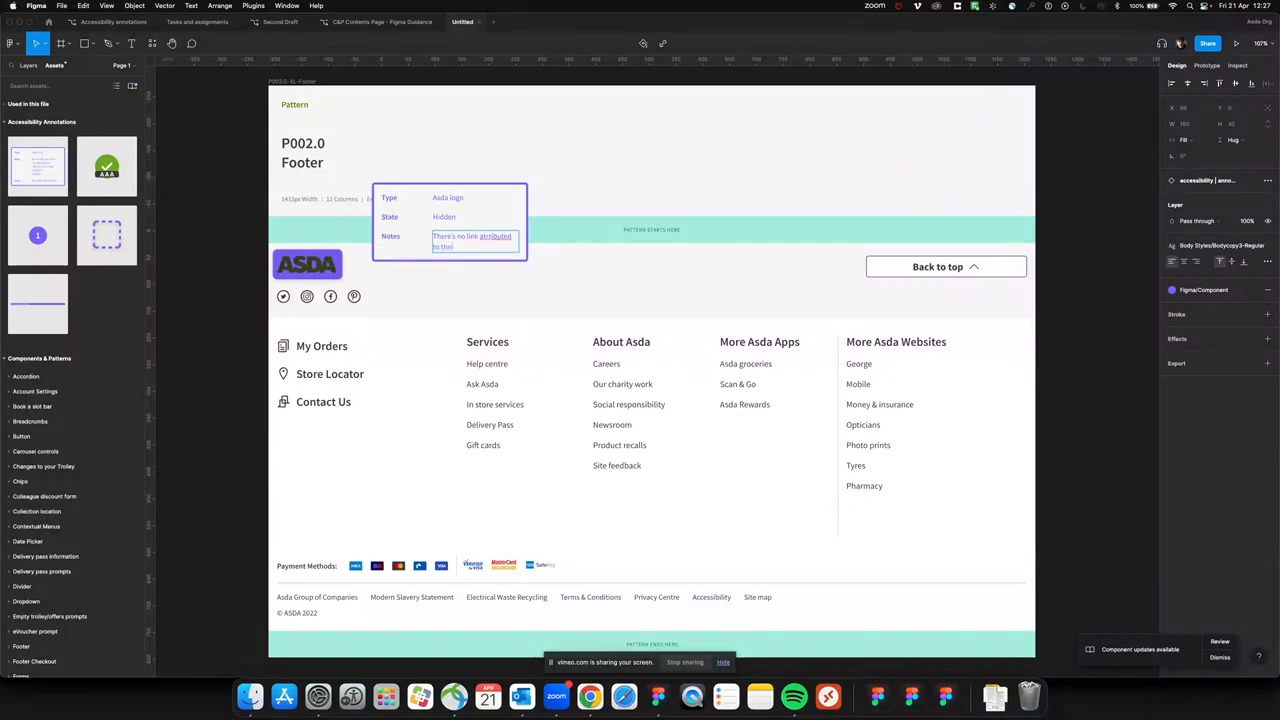
pyautogui.press('BackSpace')
pyautogui.write('is image so hide it form screen readers')
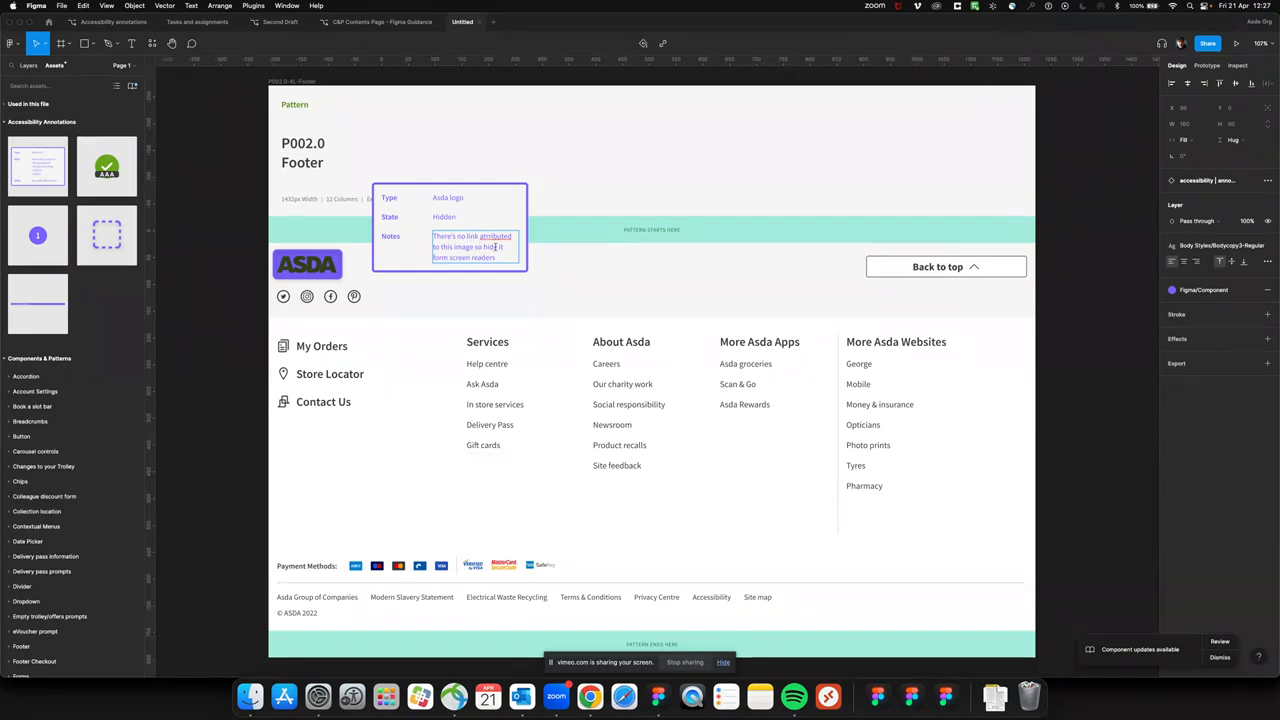
pyautogui.click(488, 237)
pyautogui.write('t')
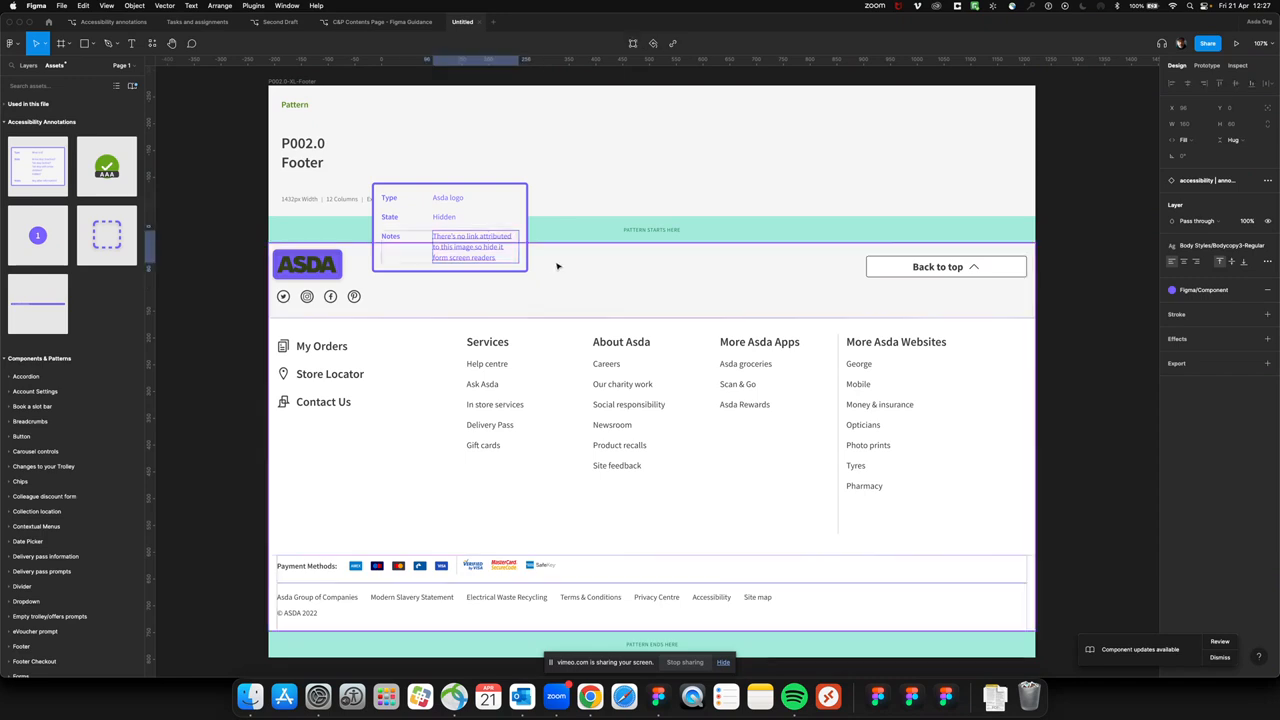
# Duplicate the whole annotated footer frame to the right of the original
pyautogui.click(308, 84)
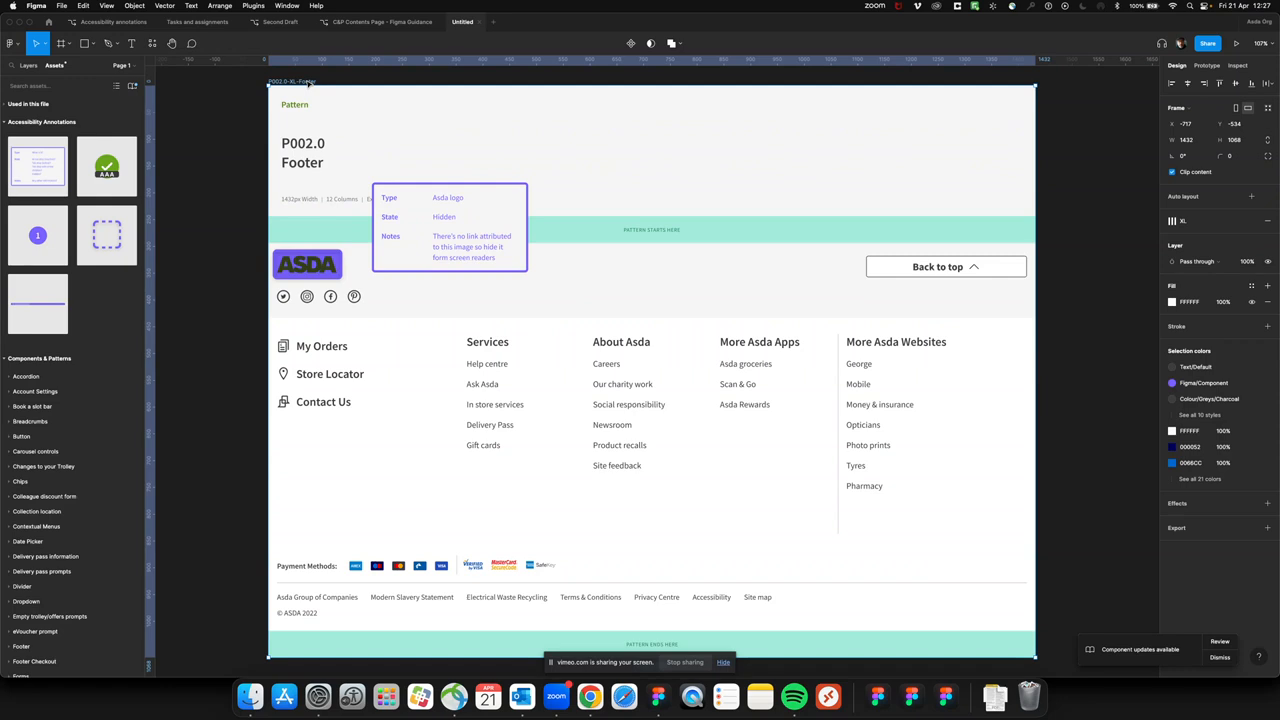
pyautogui.press('super+d')
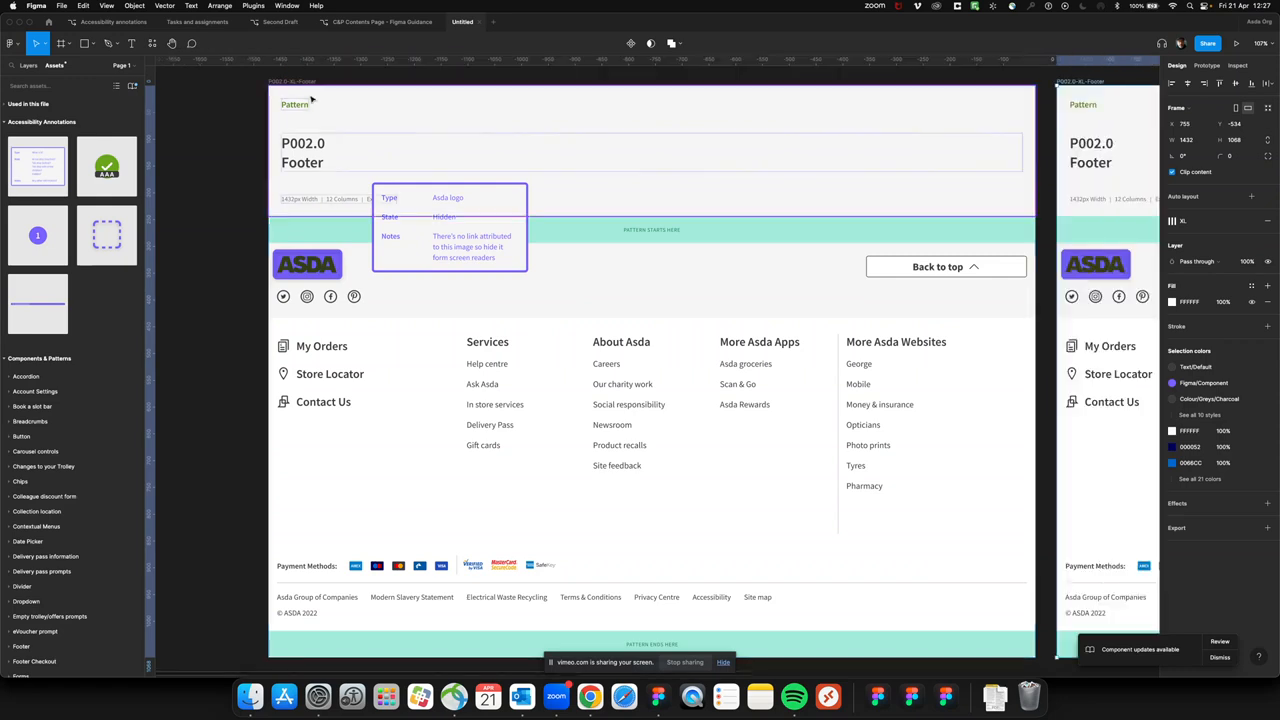
pyautogui.press('-')
pyautogui.hscroll(5, 405, 162)
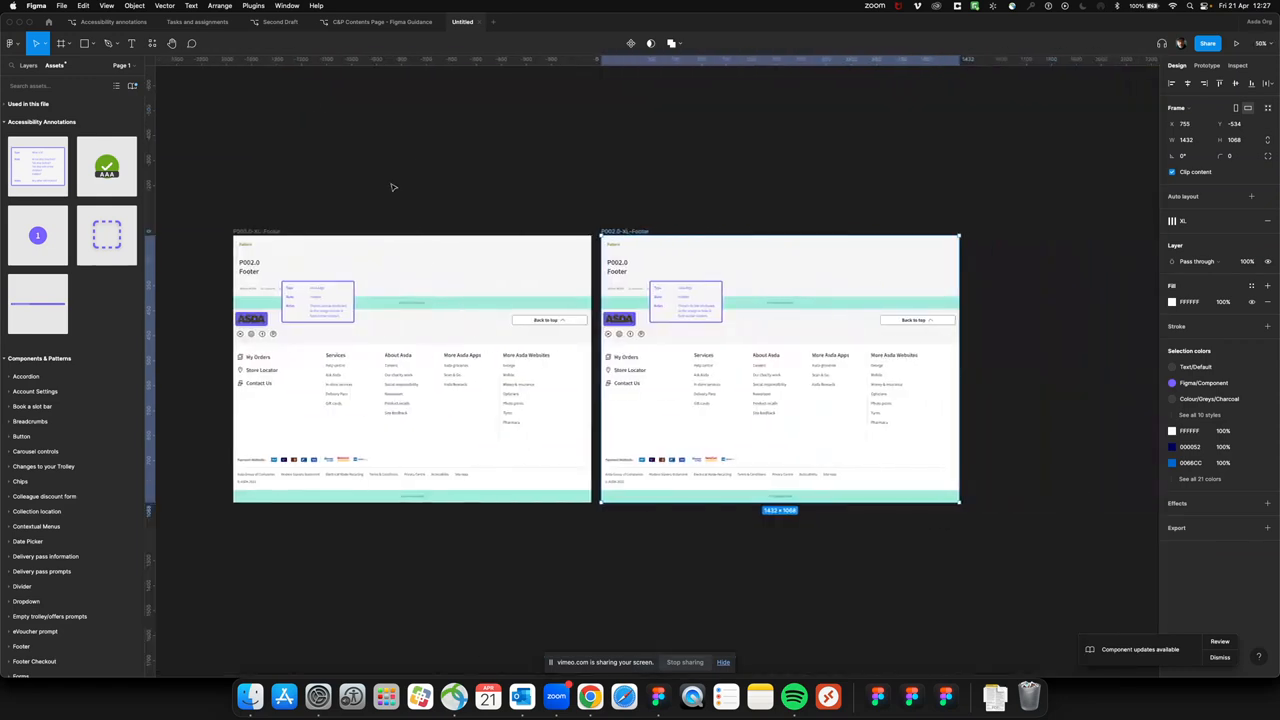
# Rename the original footer frame "step 1" and its duplicate "step 2"
pyautogui.click(270, 231)
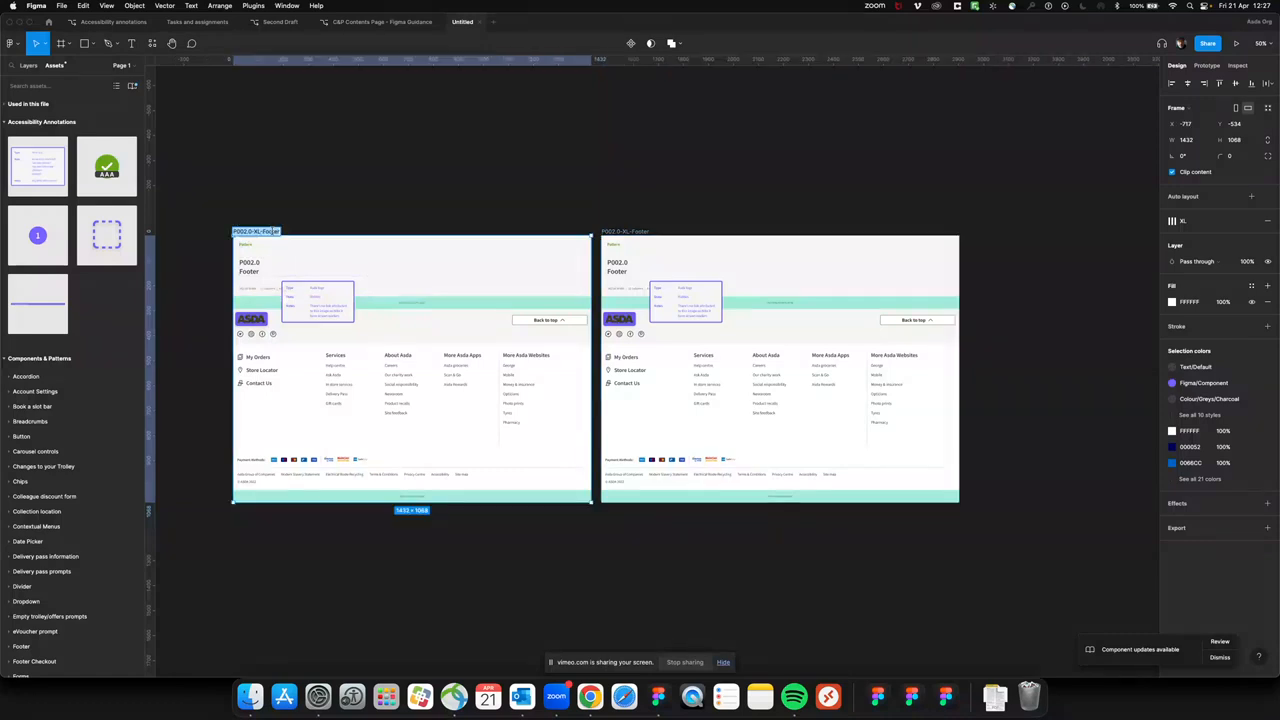
pyautogui.write('step 1')
pyautogui.press('Return')
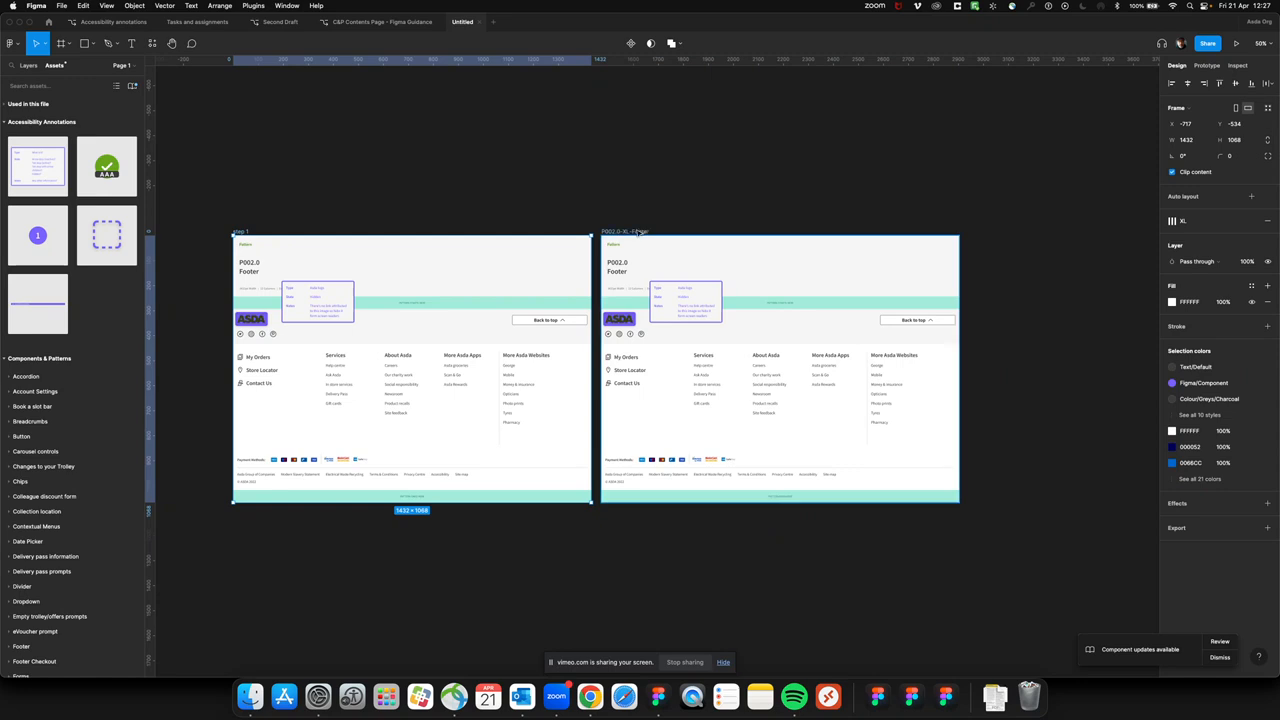
pyautogui.doubleClick(640, 231)
pyautogui.write('step 2')
pyautogui.press('Return')
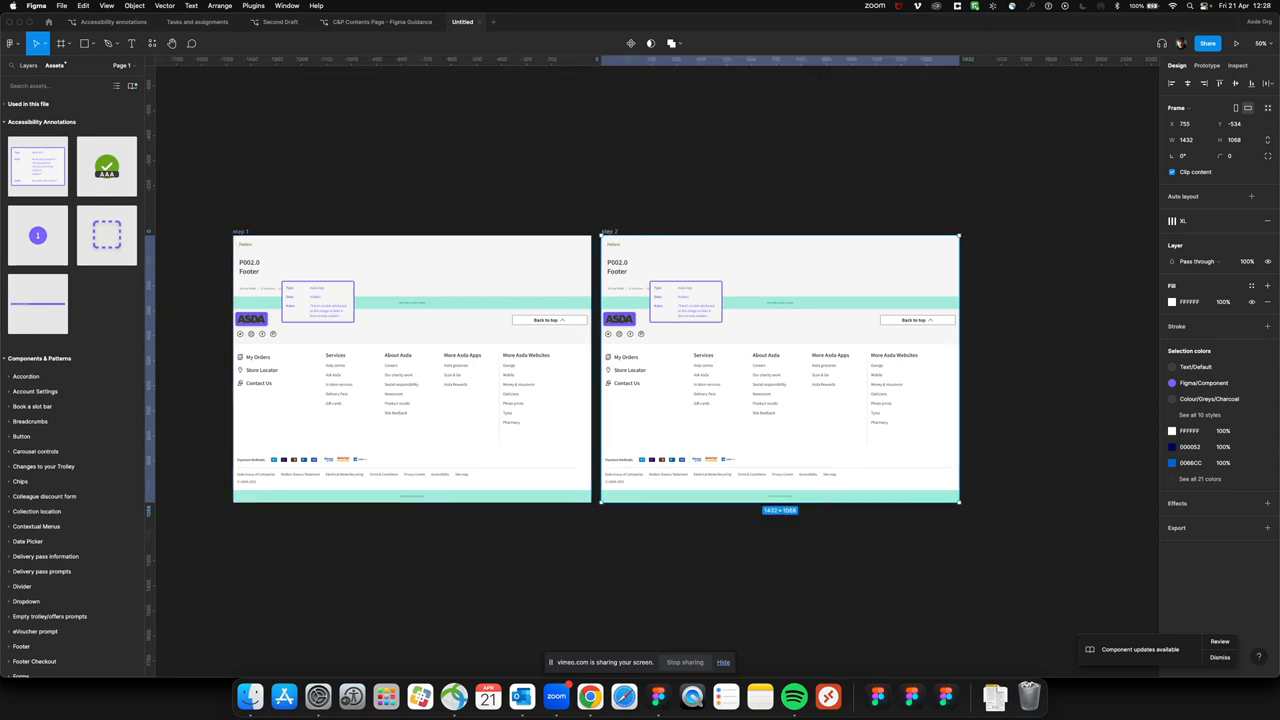
# In the step 2 frame, move the logo's focus box onto the Back to top button, widen it to 330, and set its state to Tab-stop (focus)
pyautogui.hotkey('shift', '0')
pyautogui.hscroll(3, 846, 257)
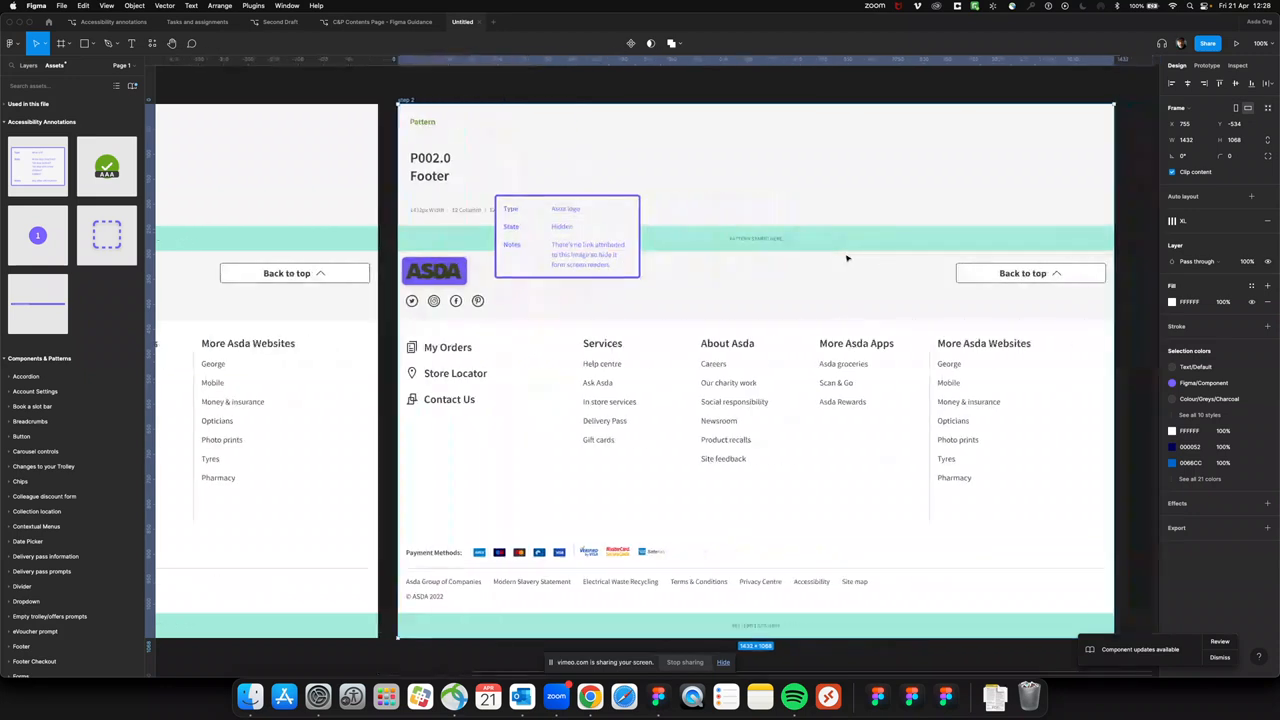
pyautogui.click(446, 277)
pyautogui.moveTo(446, 277); pyautogui.dragTo(1115, 272)
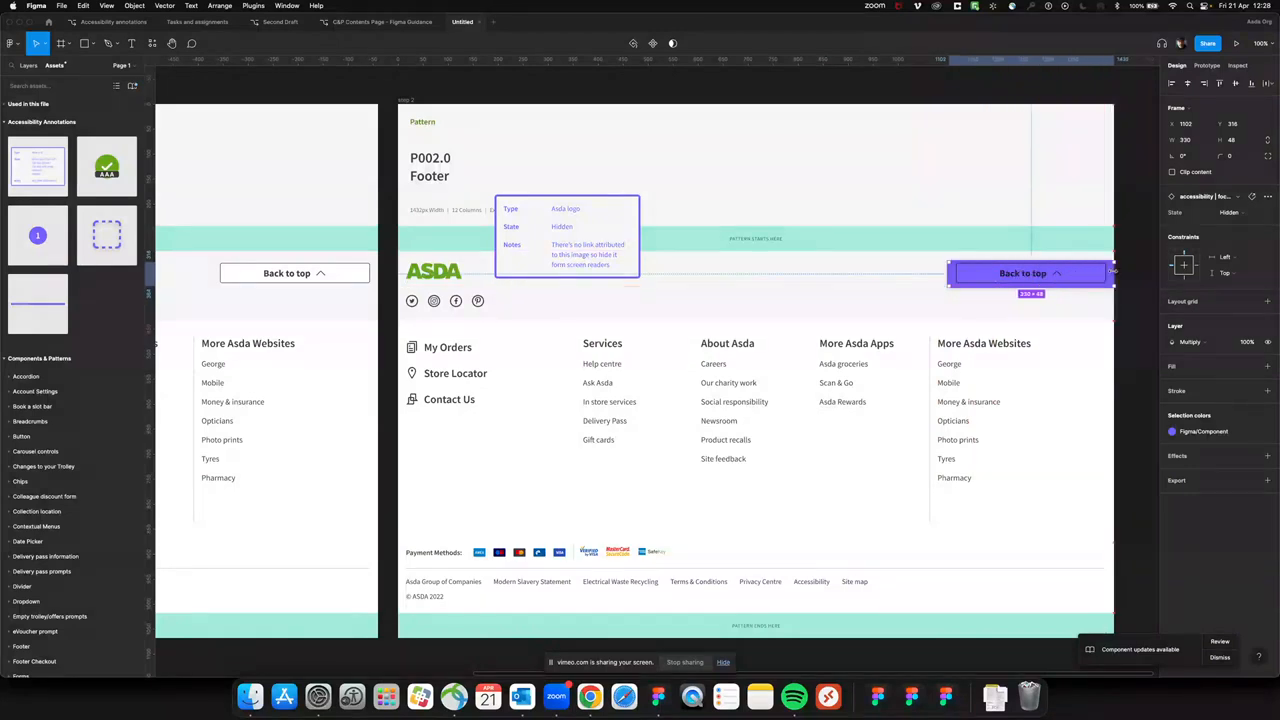
pyautogui.click(1230, 213)
pyautogui.click(1236, 188)
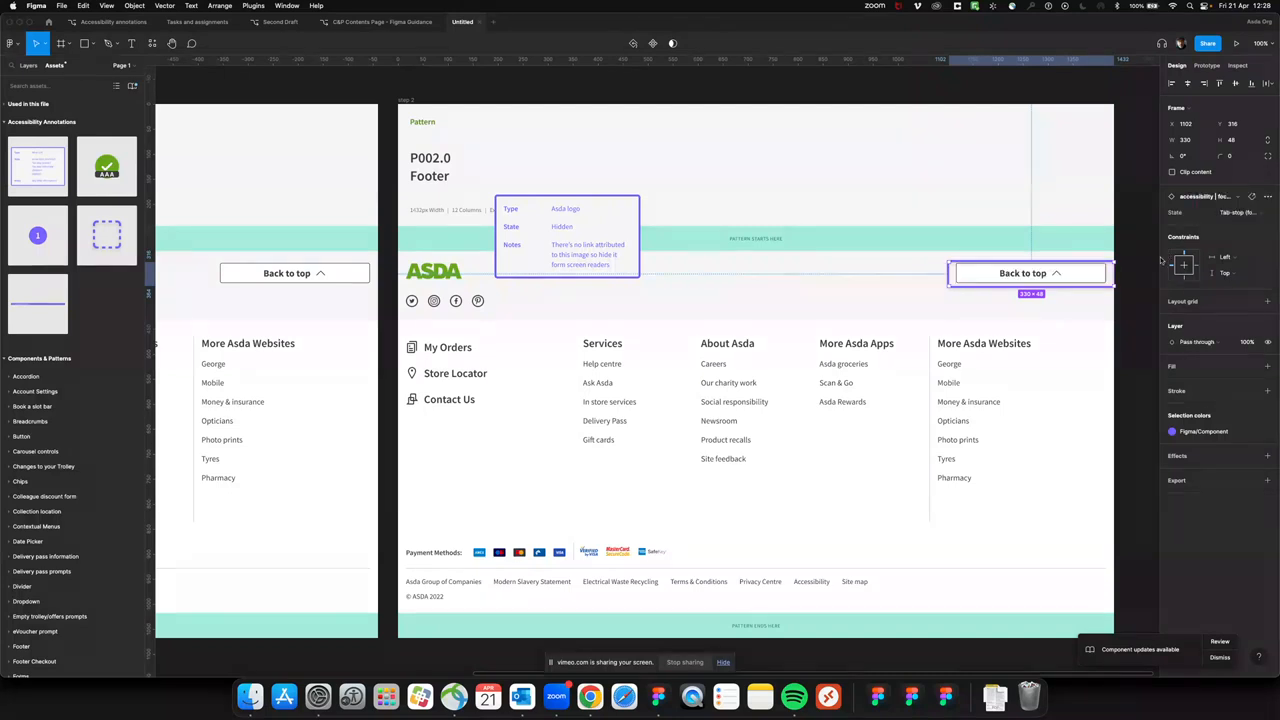
# Center the focus box around the Back to top button by nudging it up and right and narrowing it to 314
pyautogui.press('Up')
pyautogui.press('Up')
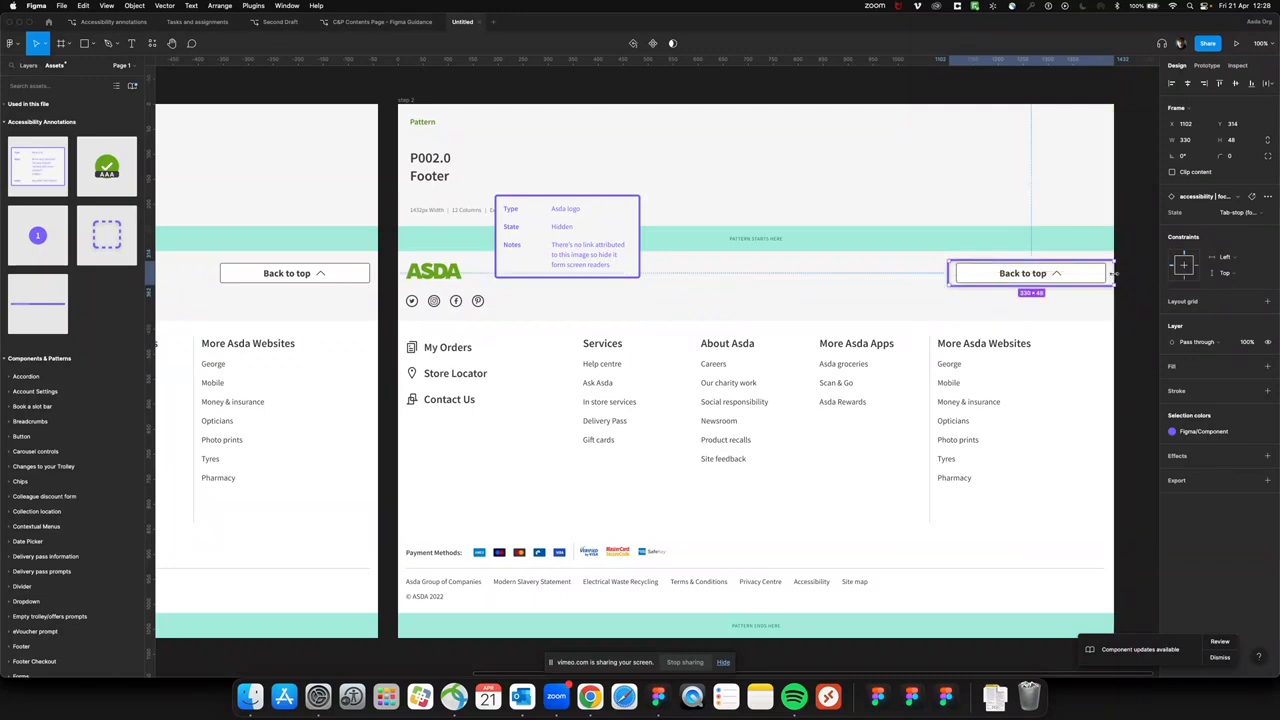
pyautogui.moveTo(1112, 273); pyautogui.dragTo(1106, 275)
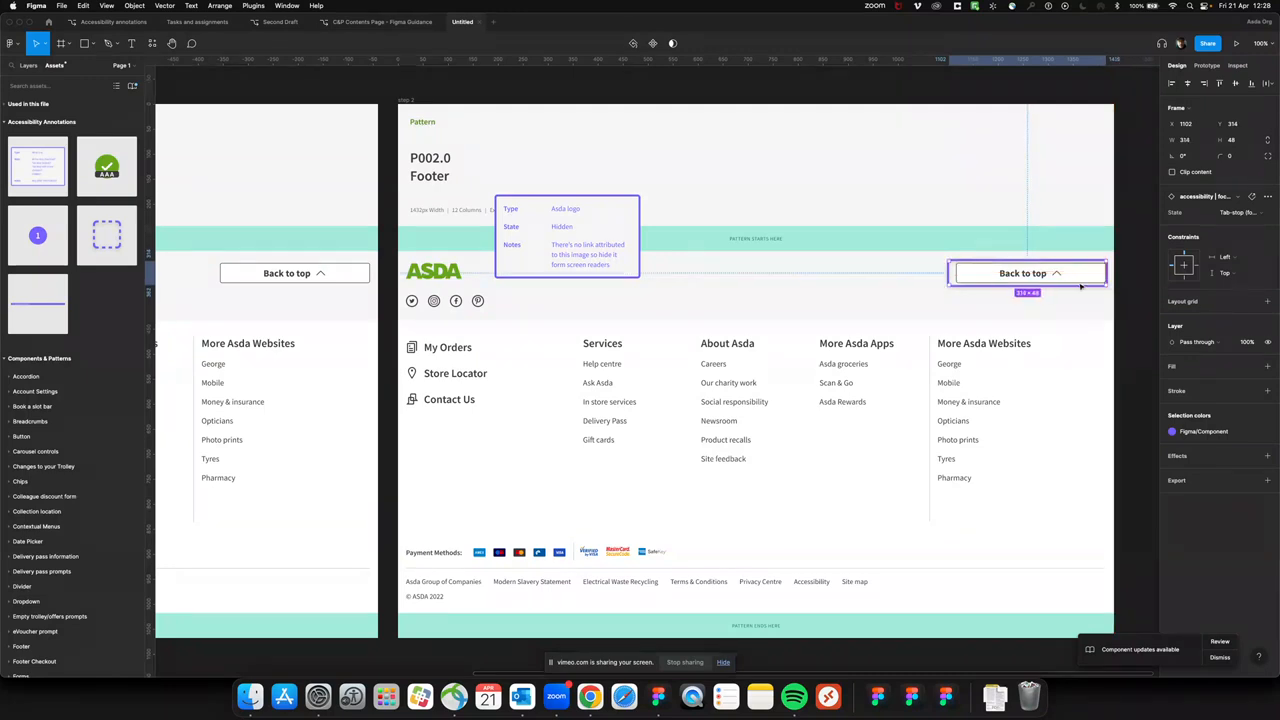
pyautogui.press('Right')
pyautogui.press('Right')
pyautogui.press('Right')
pyautogui.press('Right')
pyautogui.press('Right')
pyautogui.press('Right')
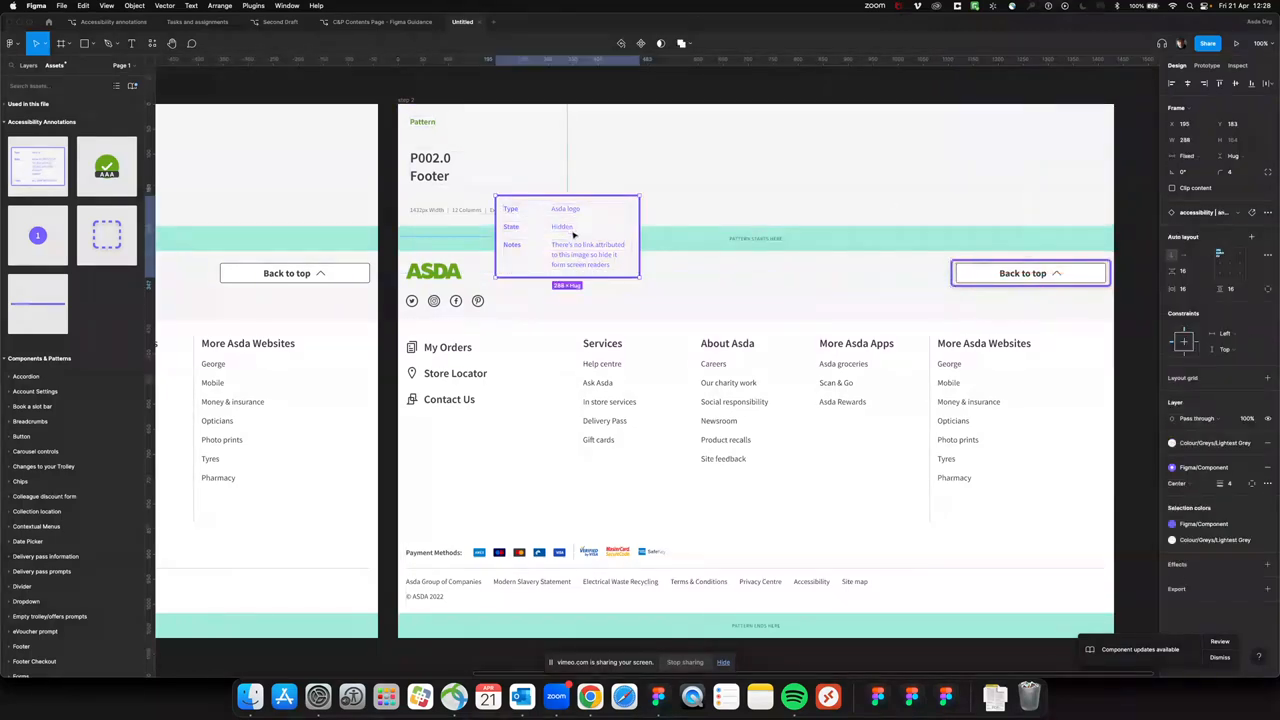
# Move the step 2 annotation card near the Back to top button and set its Type to "Button" and State to "Tab-stop"
pyautogui.moveTo(573, 228)
pyautogui.mouseDown()
pyautogui.moveTo(893, 305)
pyautogui.moveTo(873, 313)
pyautogui.mouseUp()
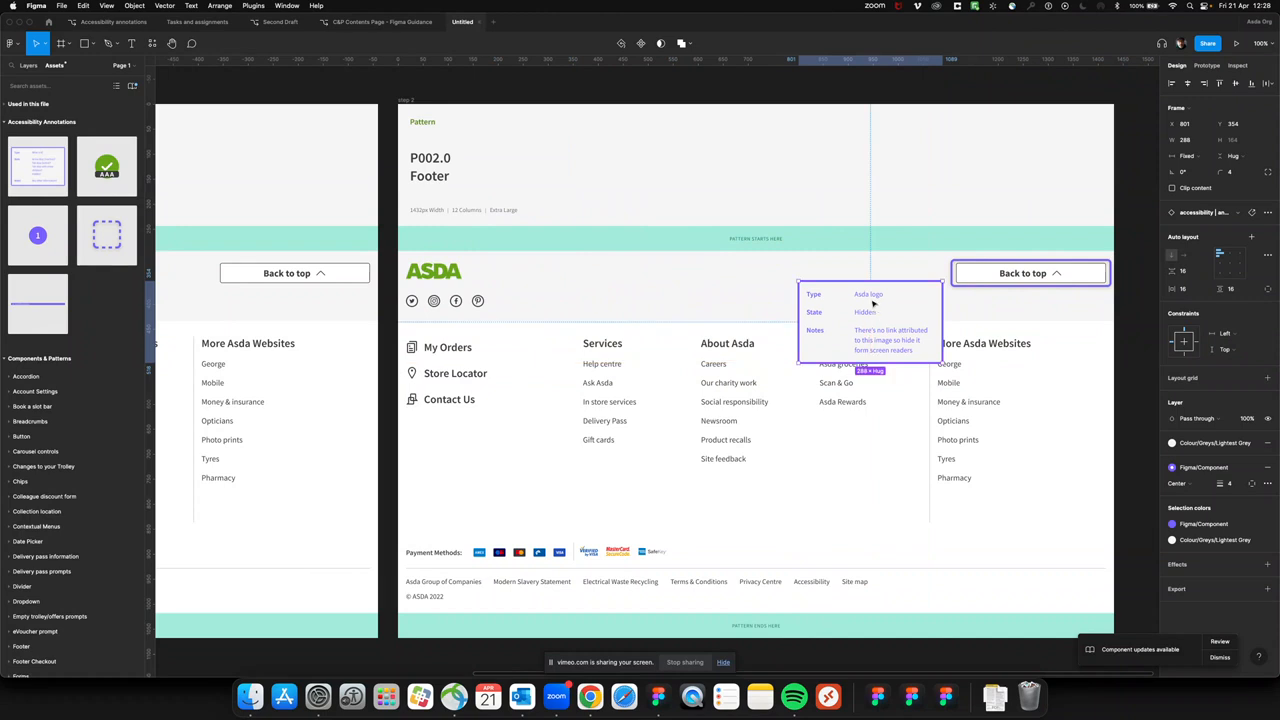
pyautogui.doubleClick(870, 294)
pyautogui.write('Button')
pyautogui.doubleClick(866, 311)
pyautogui.write('Tab-stop')
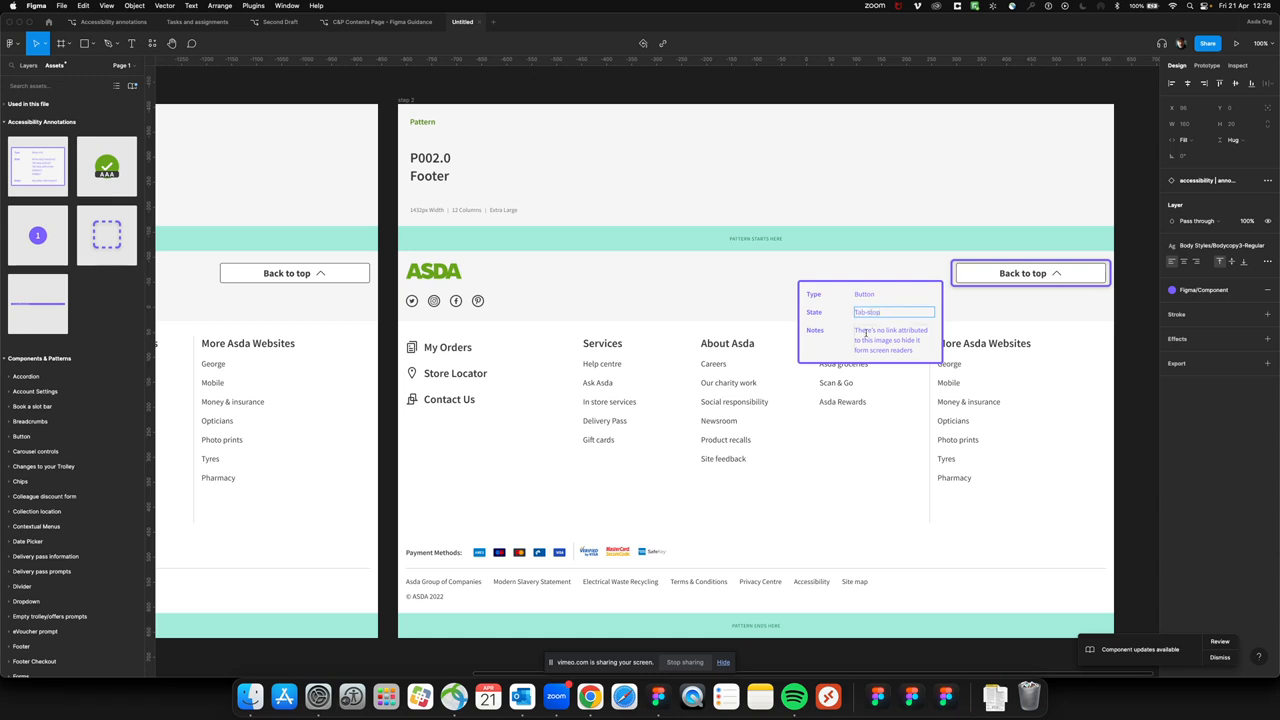
# Set the Back to top card's Notes to "Sends user back to the first focus point in "Main"."
pyautogui.doubleClick(867, 334)
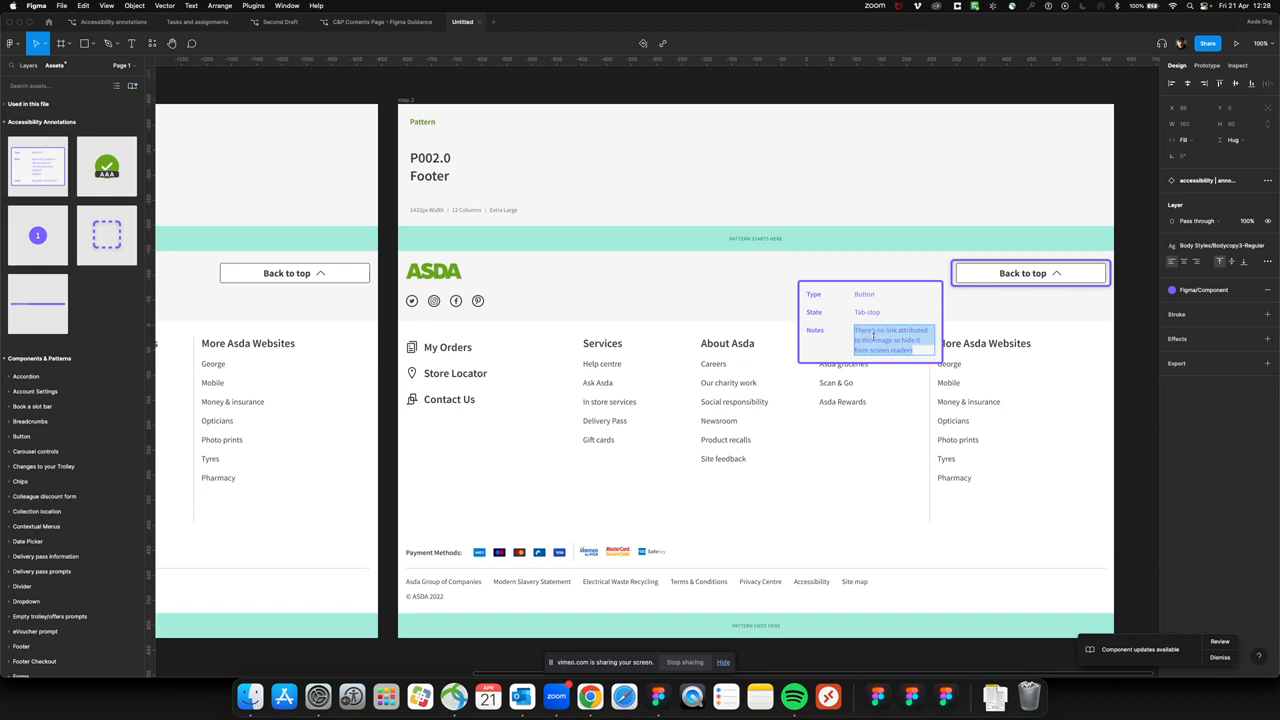
pyautogui.write('Sends user')
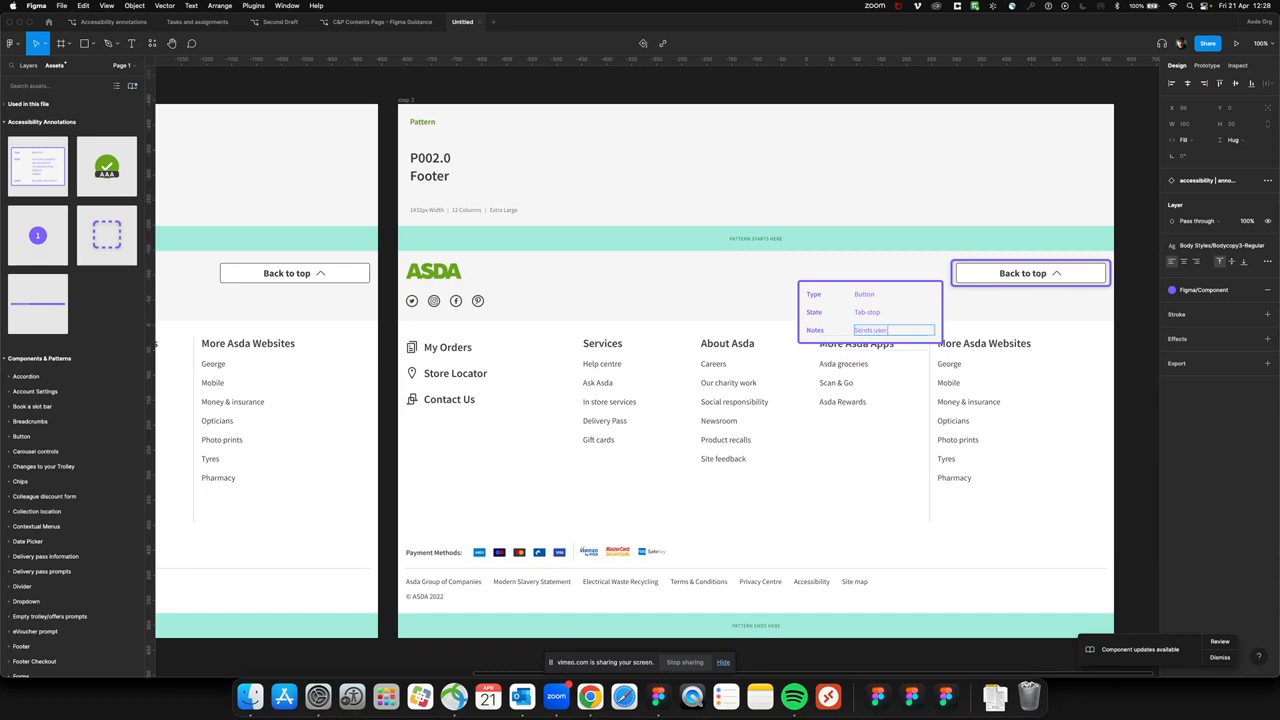
pyautogui.write(' back to the first fo')
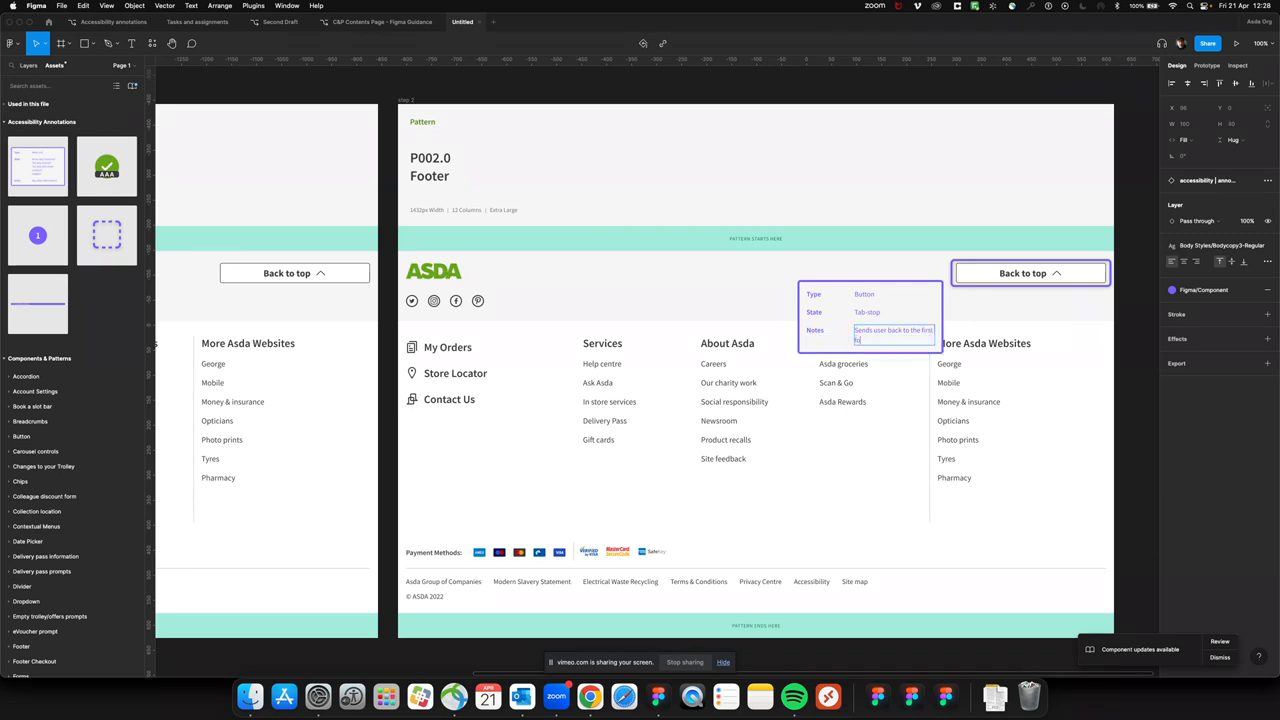
pyautogui.write('cus point.')
pyautogui.write('in "Main')
pyautogui.write('".')
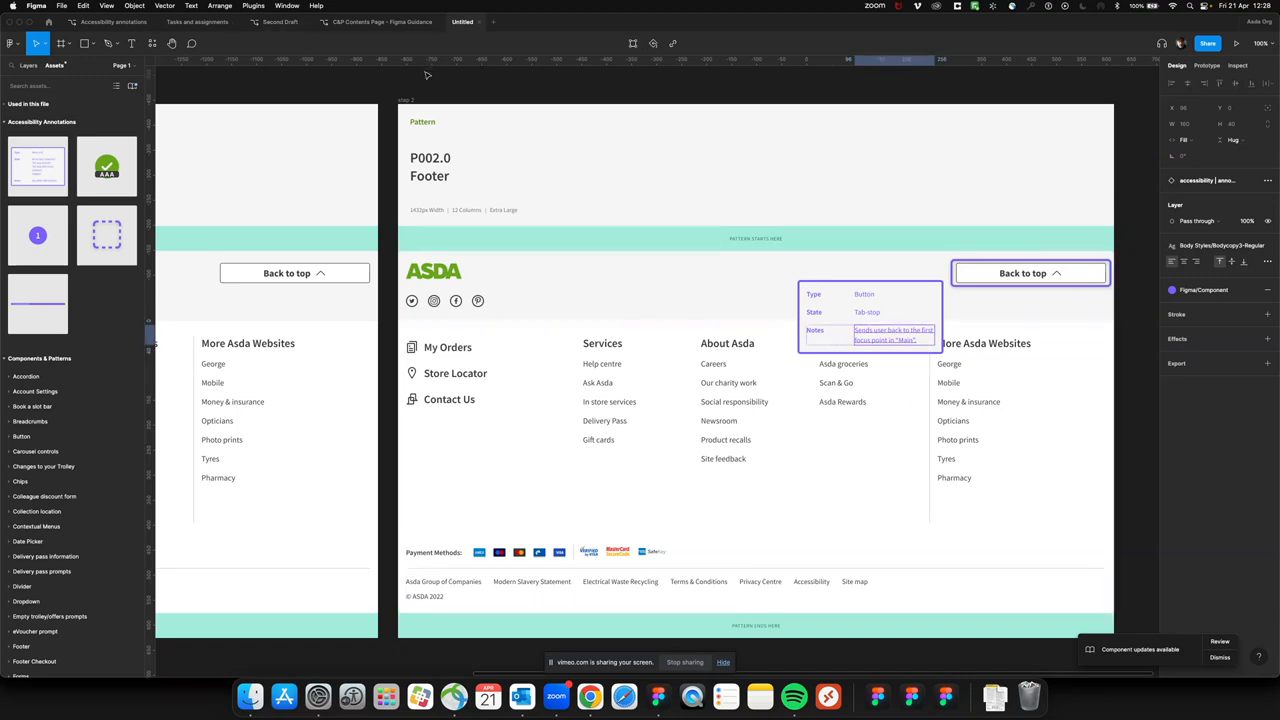
# Duplicate the step 2 frame to start the next annotation step
pyautogui.click(406, 101)
pyautogui.press('super+d')
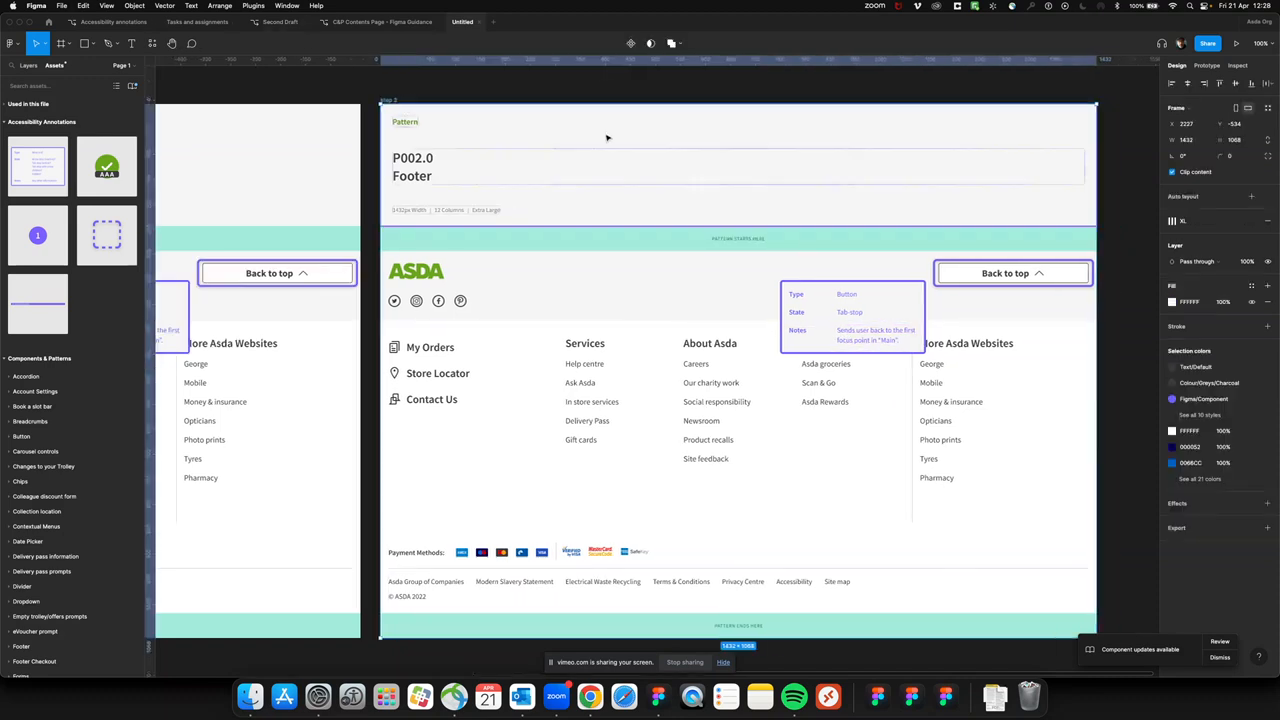
pyautogui.hscroll(7, 607, 136)
pyautogui.hscroll(-3, 607, 137)
pyautogui.hscroll(-4, 605, 136)
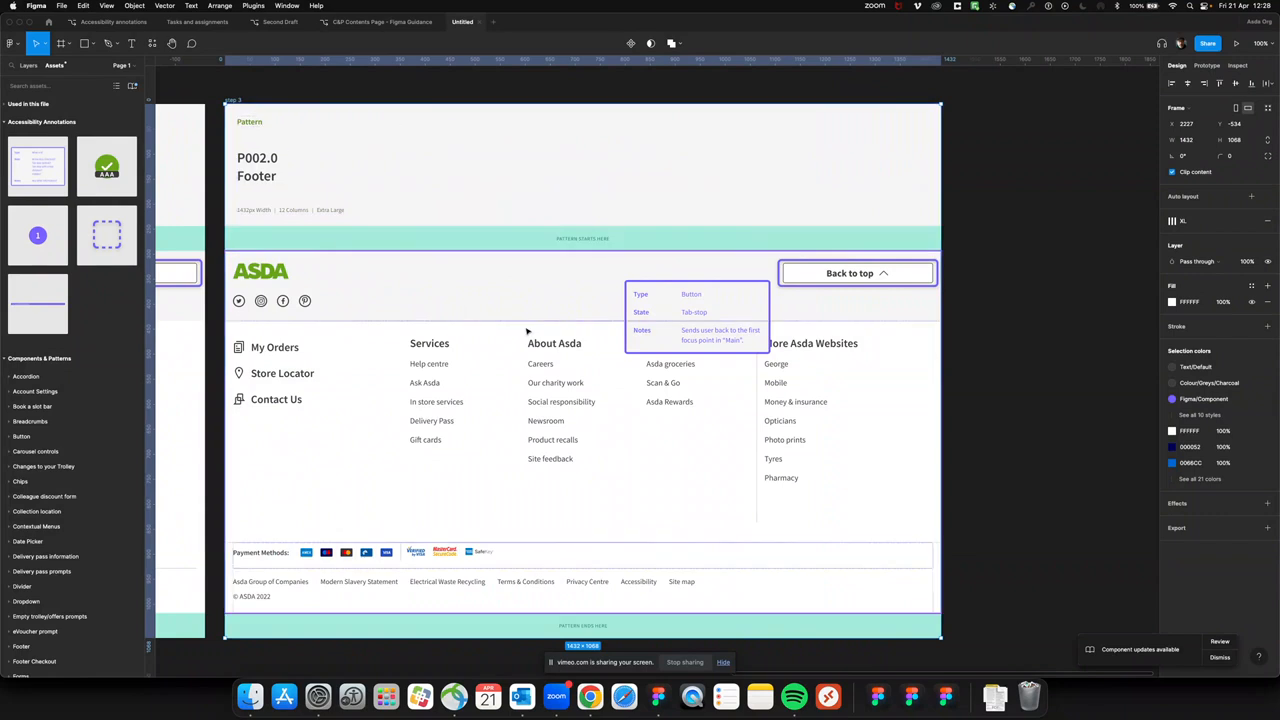
pyautogui.hscroll(-2, 671, 416)
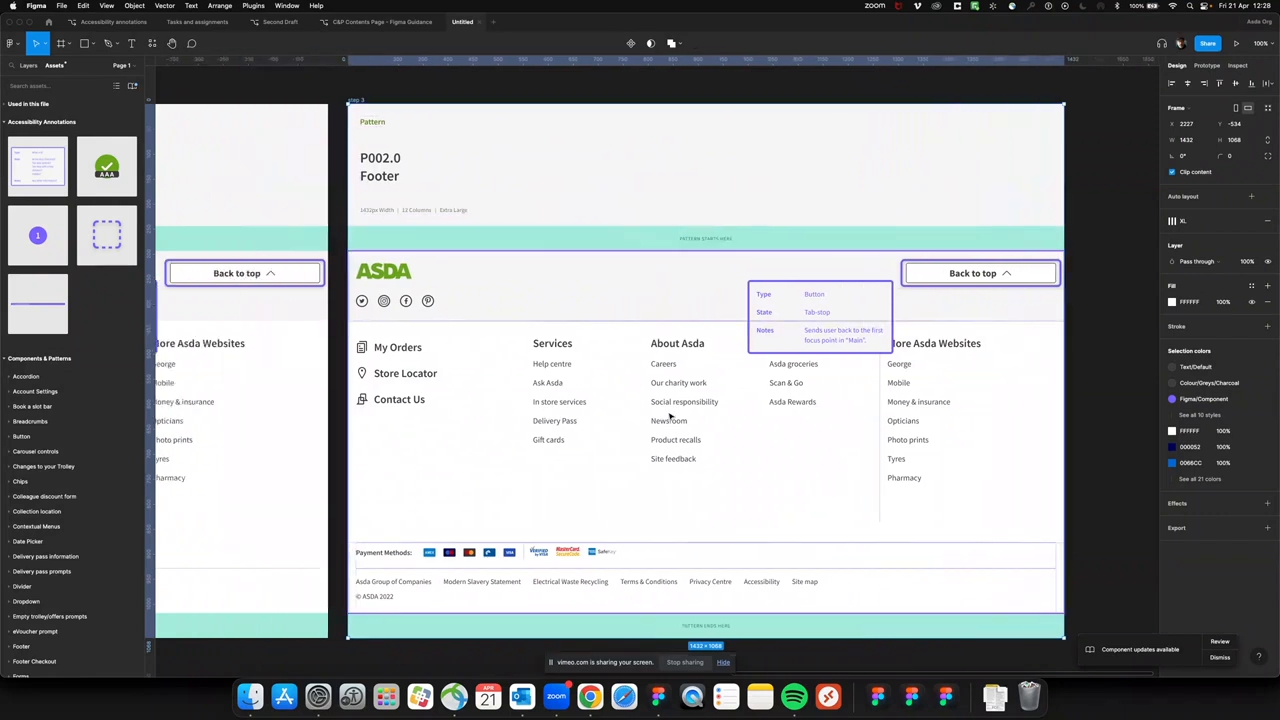
# In the step 3 frame, move the Back to top focus box around the social media icons, size it 173 × 48, and set its state to Arrow-stop
pyautogui.click(1033, 283)
pyautogui.moveTo(1033, 283)
pyautogui.mouseDown()
pyautogui.moveTo(780, 261)
pyautogui.moveTo(493, 312)
pyautogui.moveTo(439, 301)
pyautogui.mouseUp()
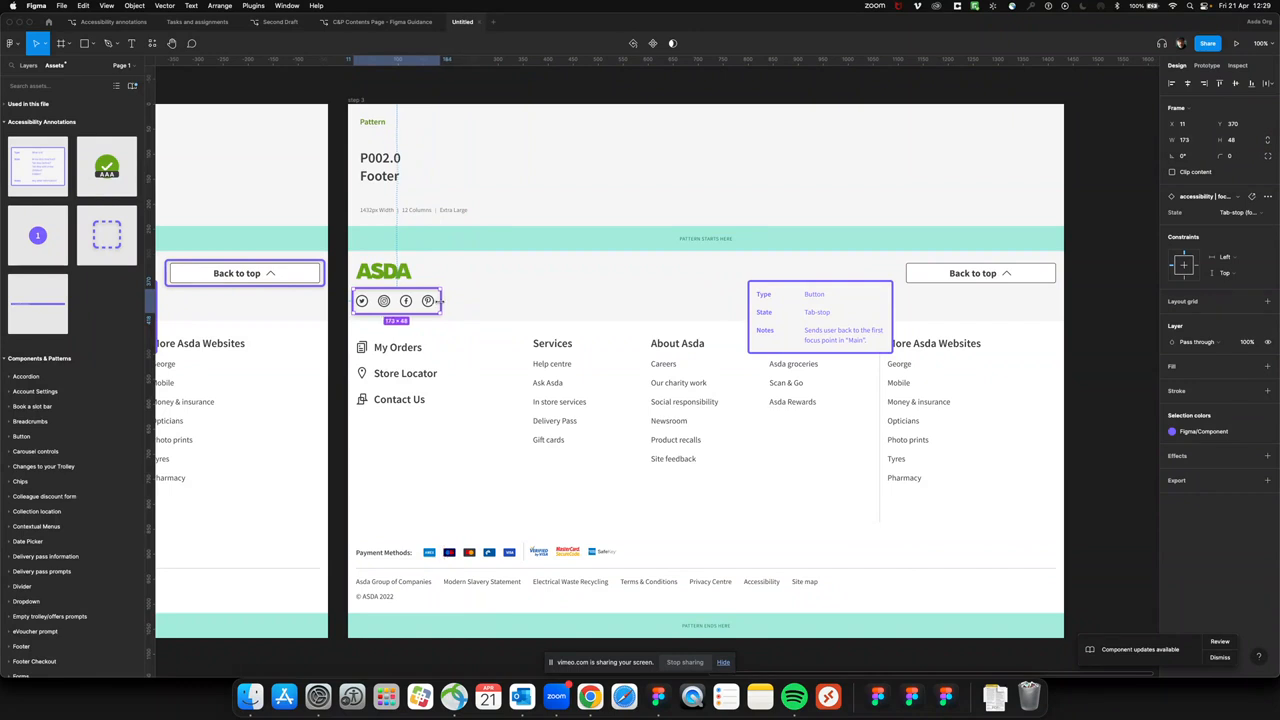
pyautogui.click(1240, 213)
pyautogui.click(1240, 228)
# Set the step 3 annotation card's Type to "Container (or section)" and State to "Arrow stop"
pyautogui.click(816, 293)
pyautogui.doubleClick(816, 293)
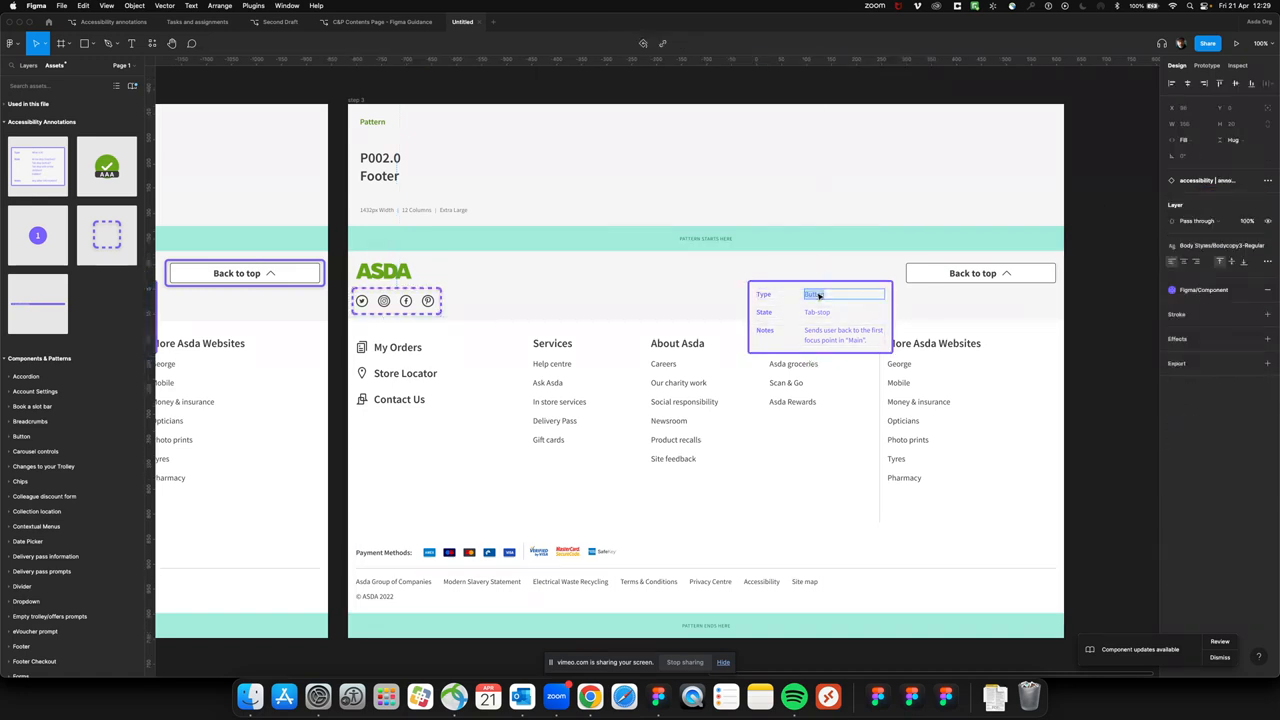
pyautogui.write('Container (or section)')
pyautogui.click(827, 312)
pyautogui.doubleClick(827, 312)
pyautogui.write('Arrow')
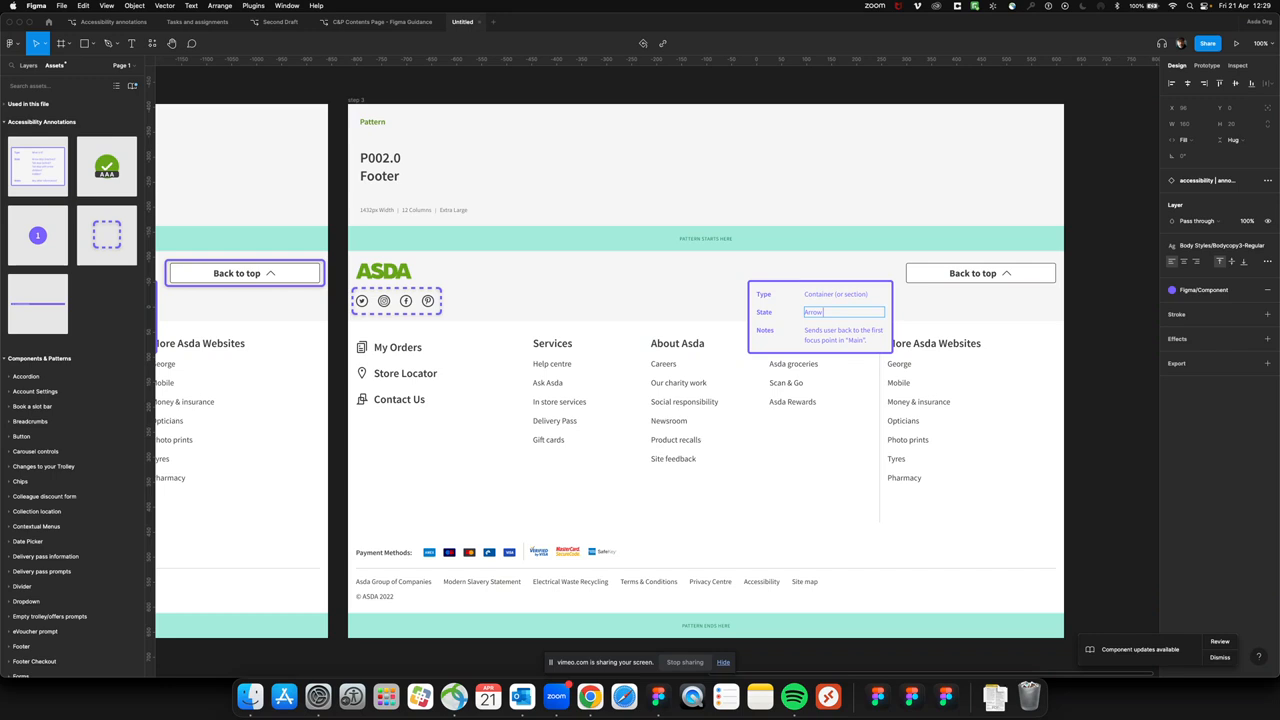
pyautogui.write(' up')
# Set the step 3 card's Notes to "Let's announce this as "Social media buttons""
pyautogui.tripleClick(832, 338)
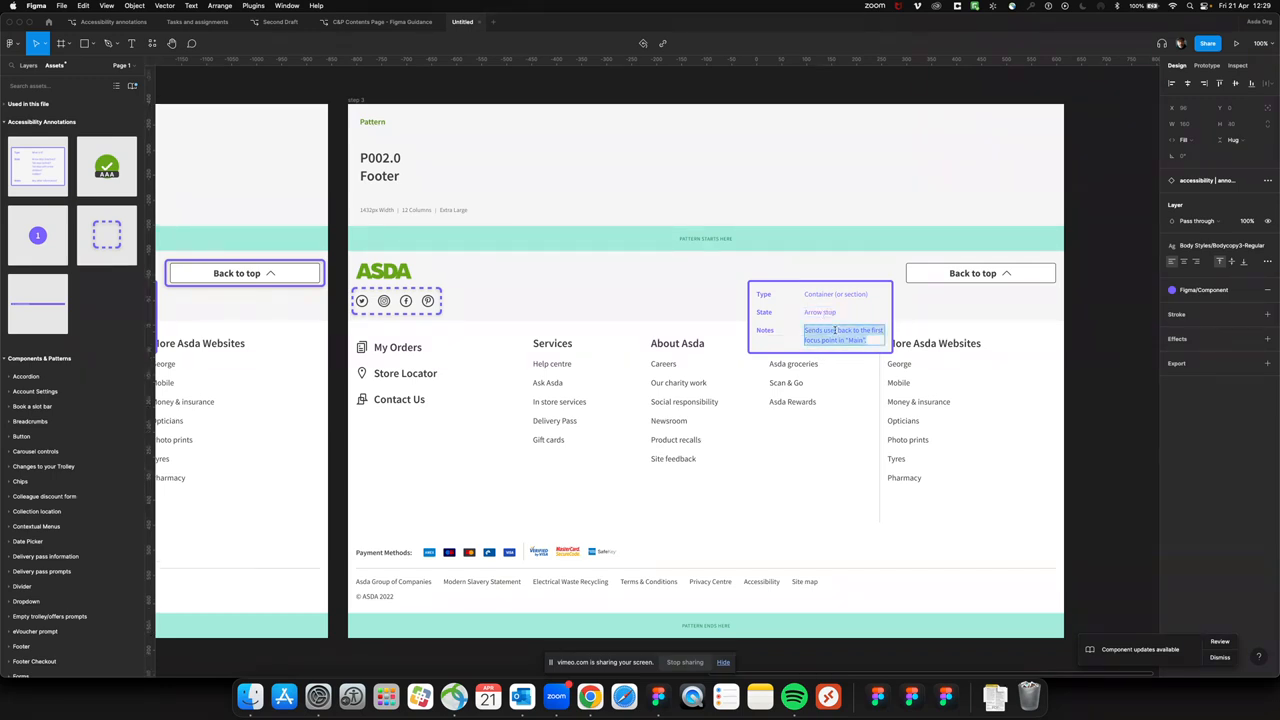
pyautogui.write('Let')
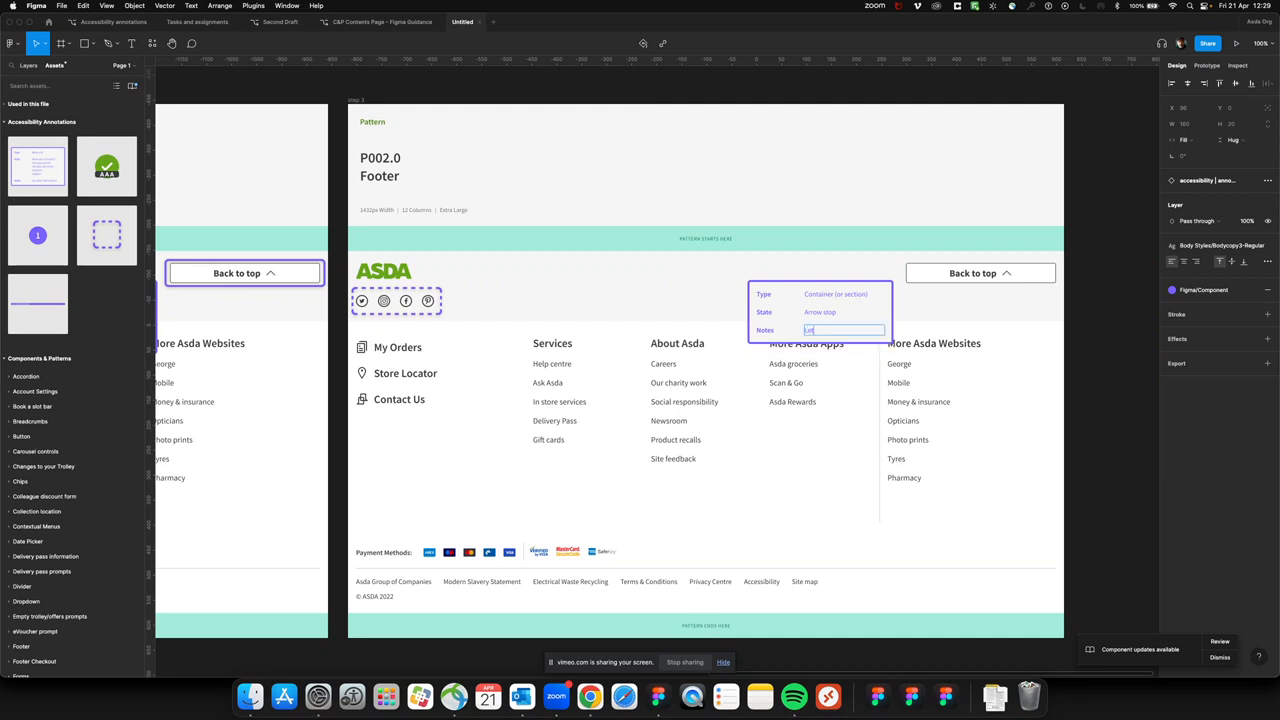
pyautogui.write("'s announce thi")
pyautogui.write('"Social Media buttons')
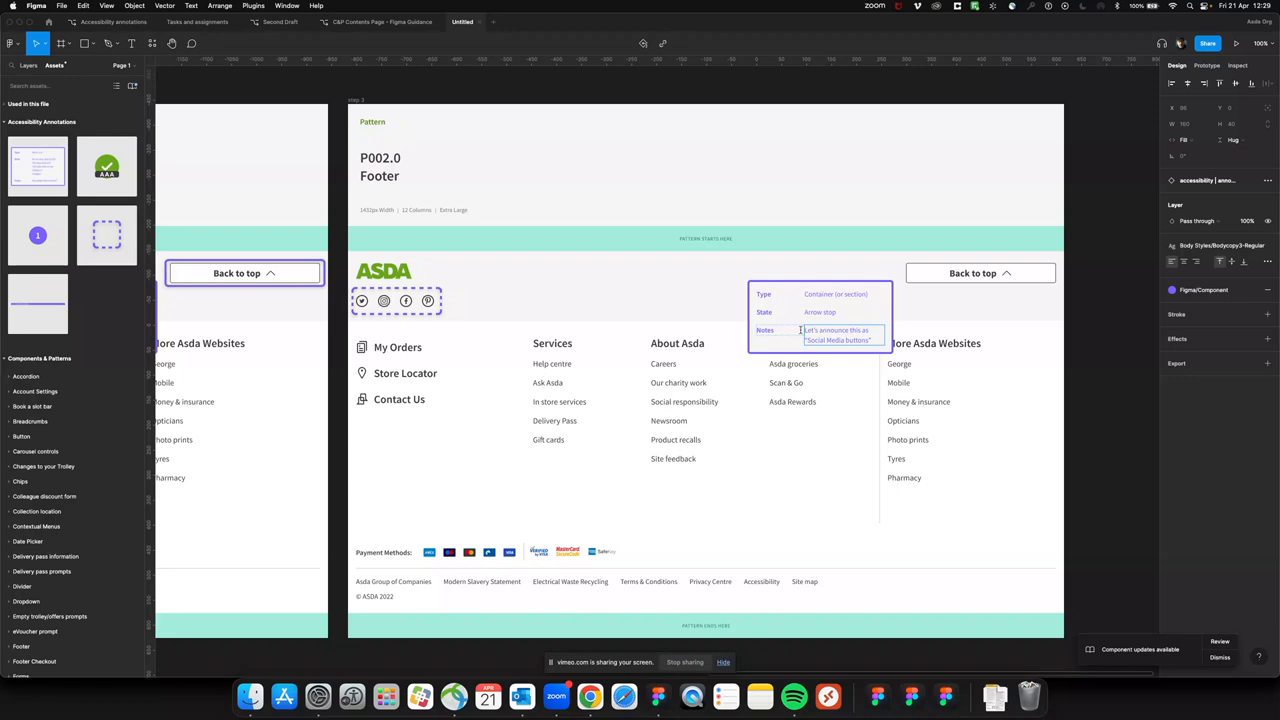
pyautogui.doubleClick(832, 340)
pyautogui.write('media')
pyautogui.click(1089, 336)
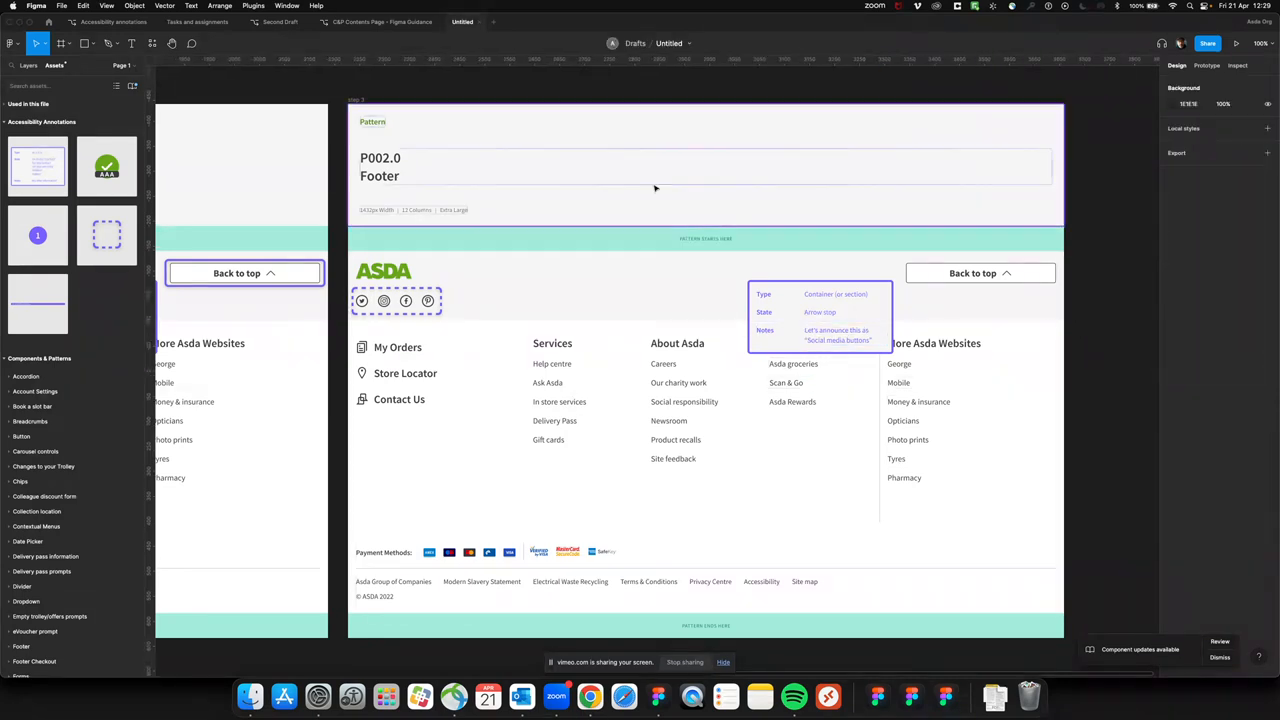
# Place a copy of the step 3 frame directly below the original with a gap of 70
pyautogui.click(357, 101)
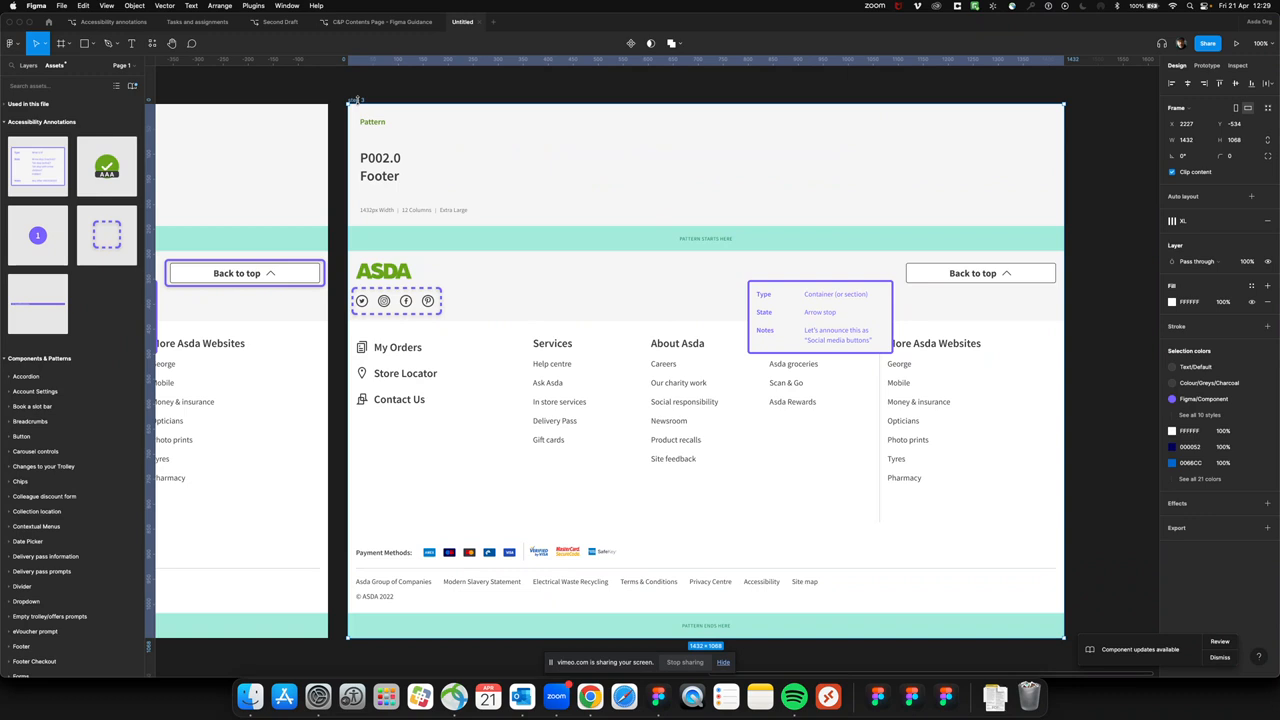
pyautogui.press('-')
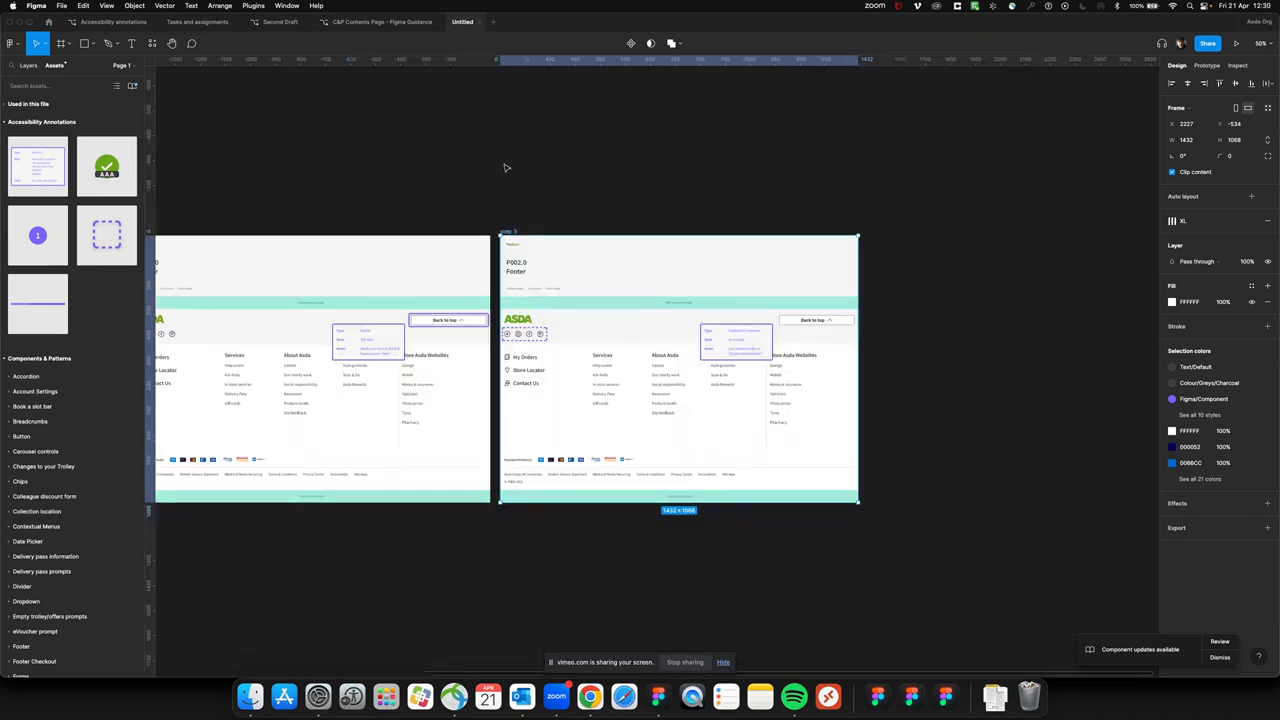
pyautogui.moveTo(512, 232); pyautogui.dragTo(520, 517)
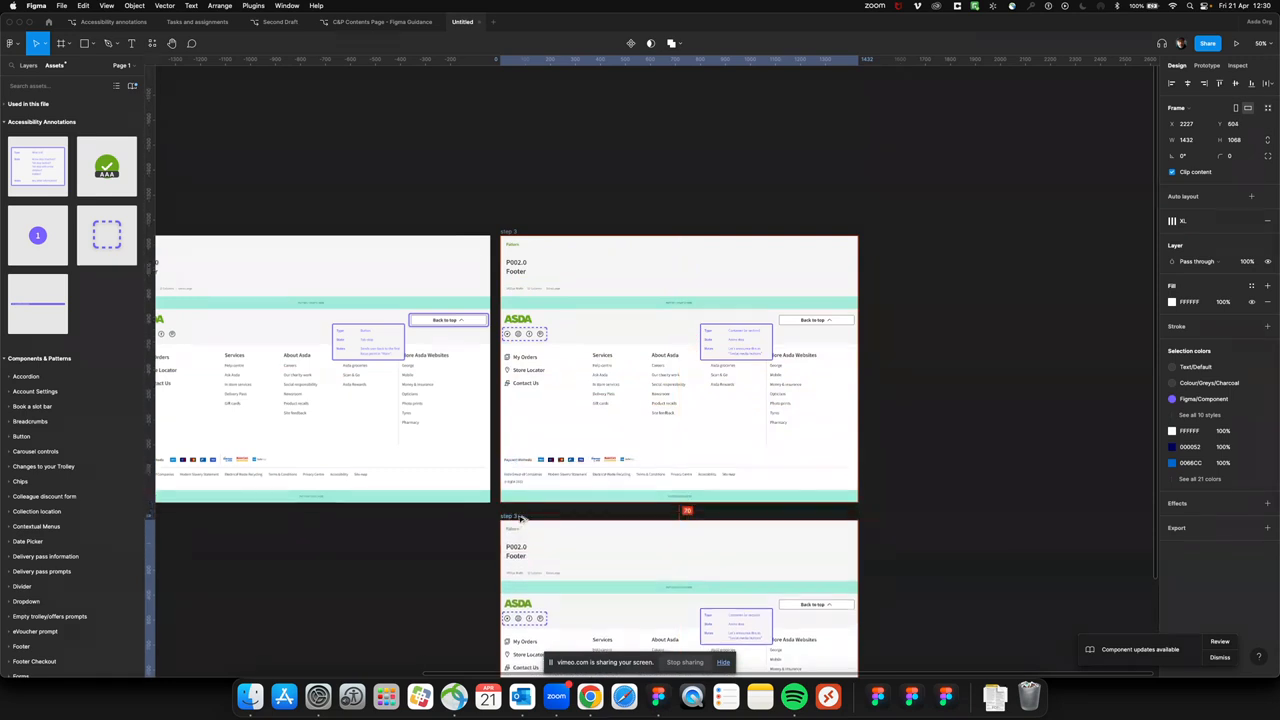
# Rename the copied frame below step 3 as "step 3.1"
pyautogui.scroll(-3, 417, 554)
pyautogui.hscroll(-1, 417, 554)
pyautogui.scroll(-1, 418, 554)
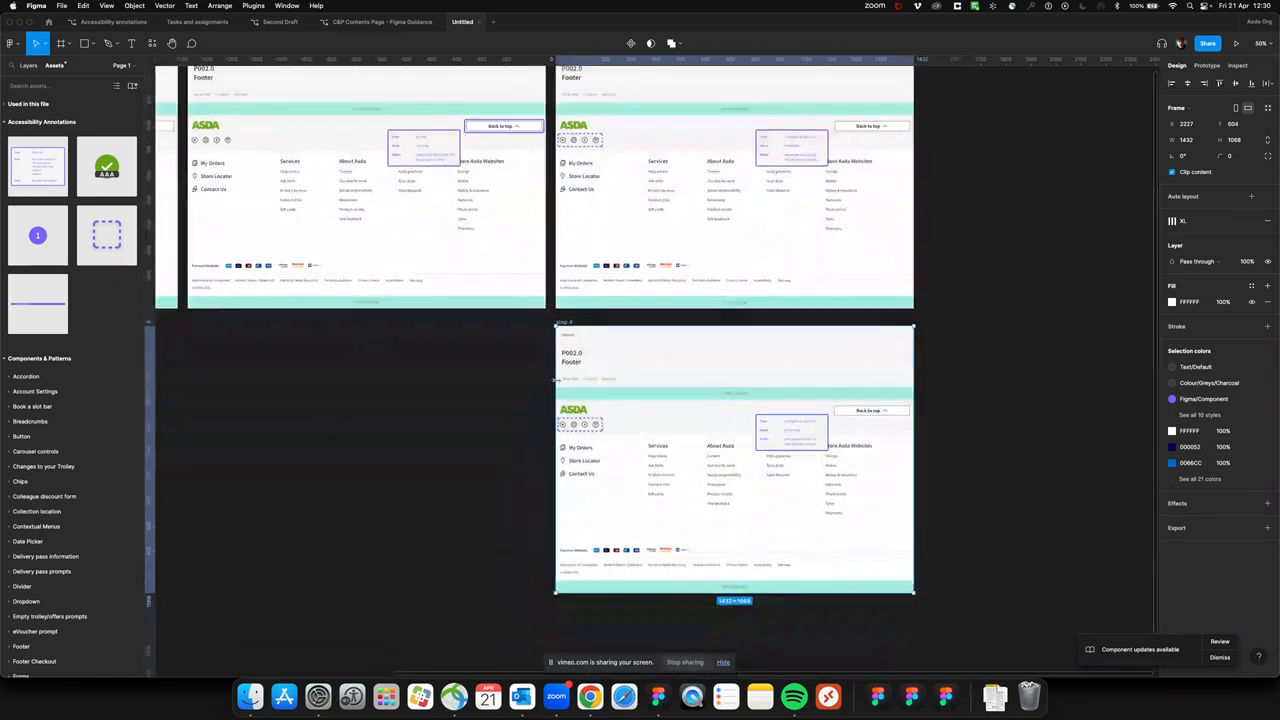
pyautogui.doubleClick(570, 321)
pyautogui.write('step 4')
pyautogui.press('BackSpace')
pyautogui.write('3')
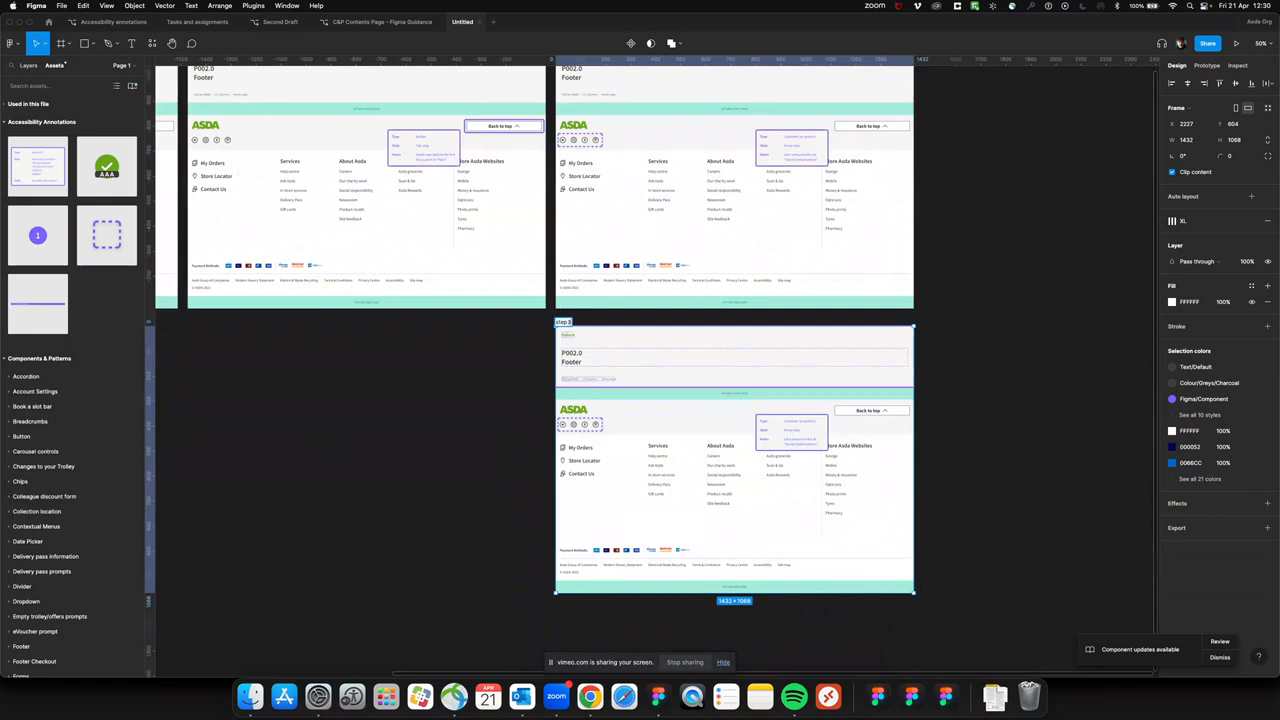
pyautogui.press('Return')
# In the step 3.1 frame, narrow the focus box to 33 around the Twitter icon and set its state to Tab-stop
pyautogui.press('super+plus')
pyautogui.press('super+plus')
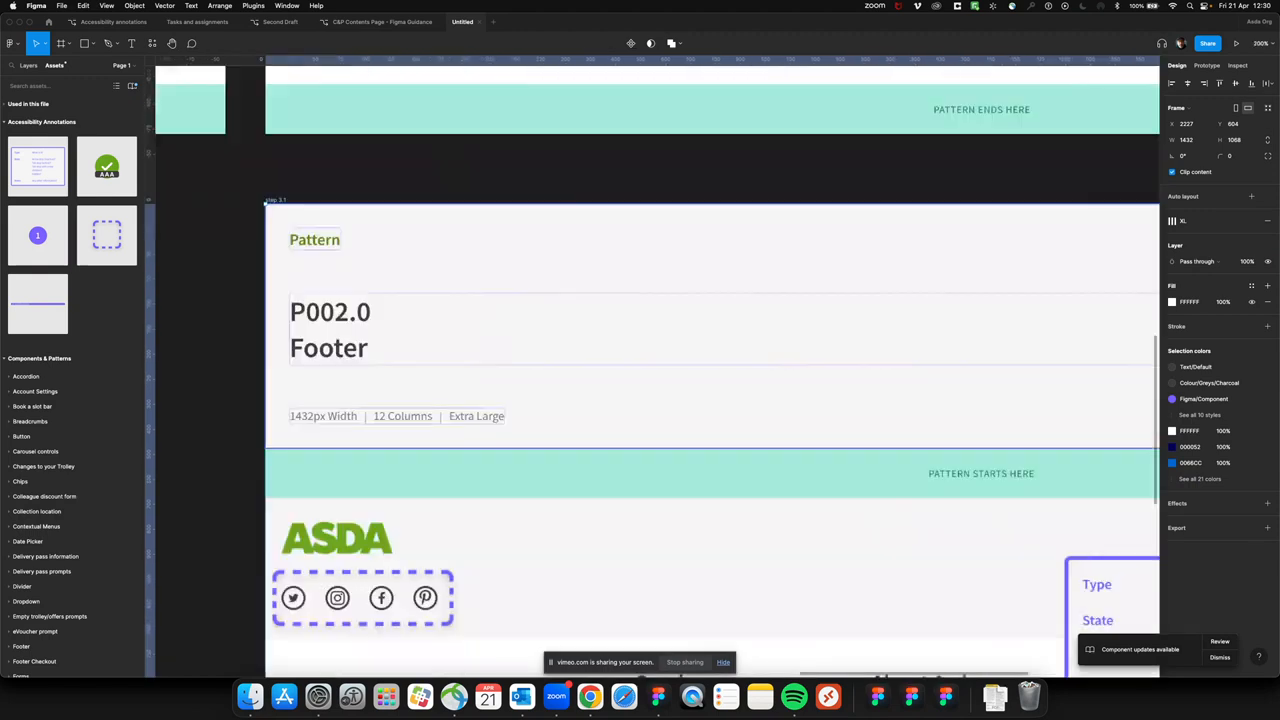
pyautogui.scroll(-2, 602, 505)
pyautogui.scroll(-3, 600, 498)
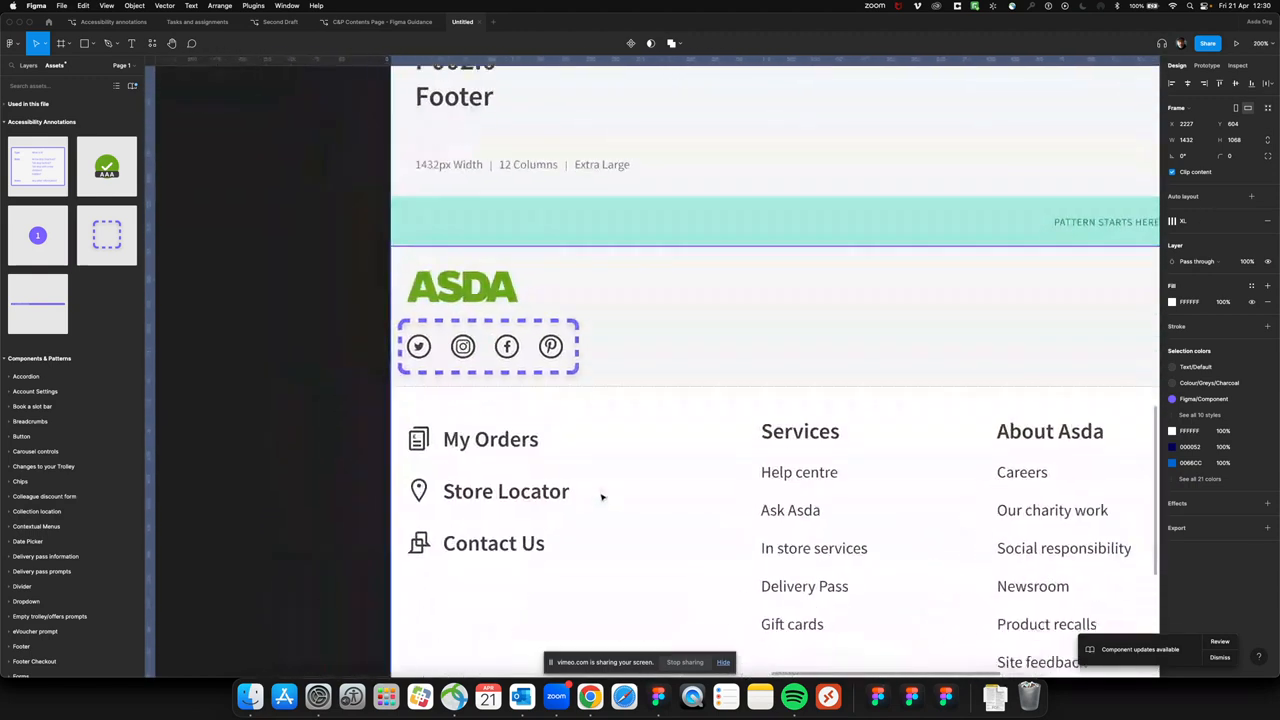
pyautogui.click(578, 348)
pyautogui.moveTo(581, 348); pyautogui.dragTo(437, 348)
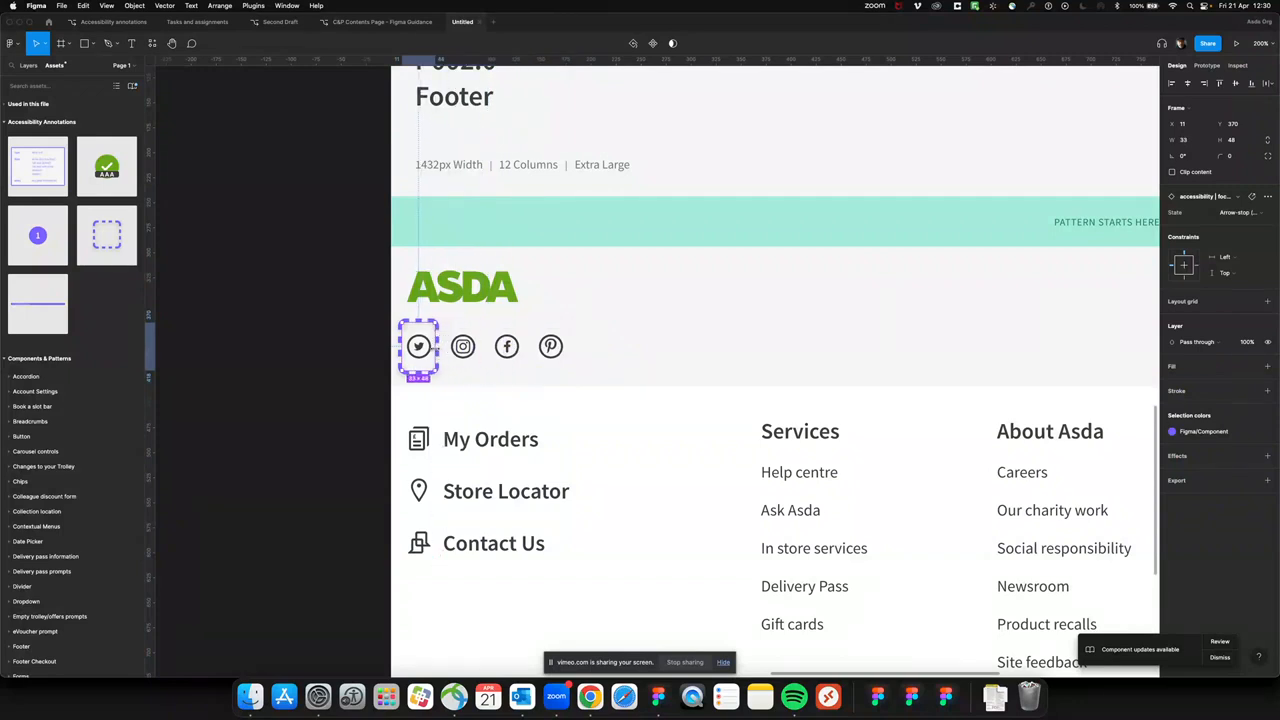
pyautogui.click(1238, 214)
pyautogui.click(1231, 202)
# Move the step 3.1 annotation card below the social icons and set its Type to "Button" and State to "Tab-stop"
pyautogui.hscroll(5, 757, 426)
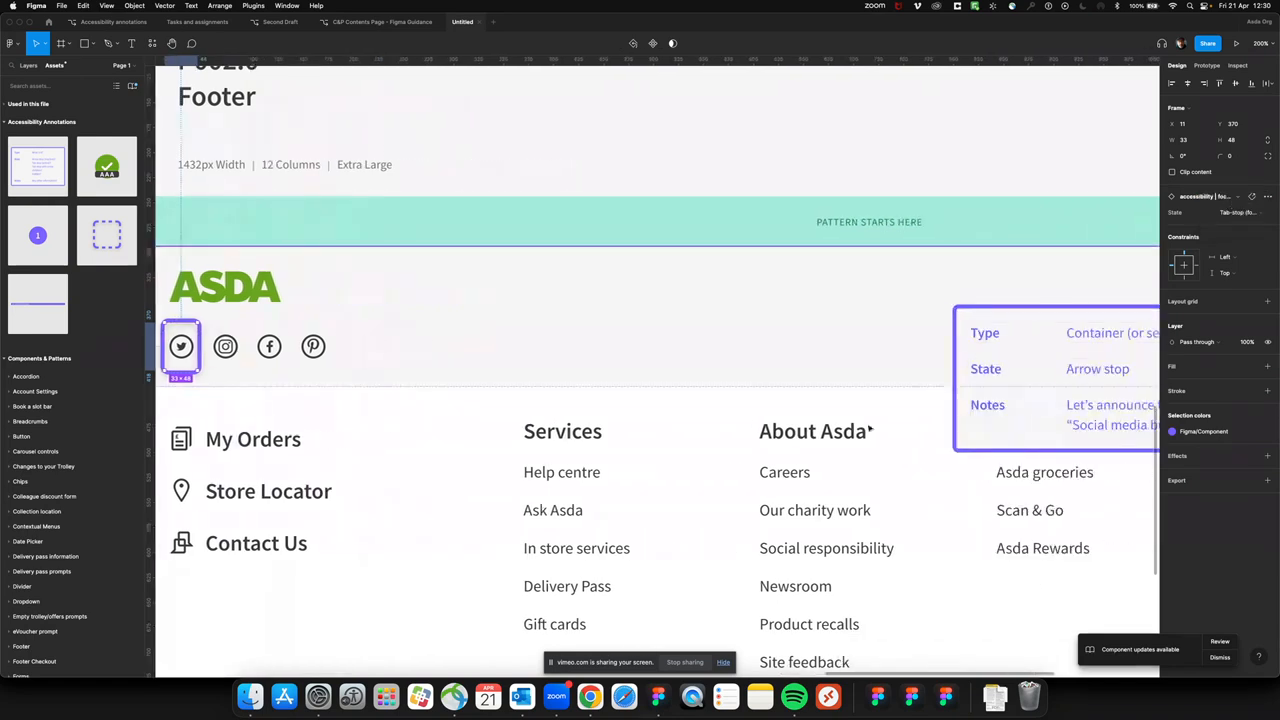
pyautogui.moveTo(1052, 369)
pyautogui.mouseDown()
pyautogui.moveTo(388, 331)
pyautogui.moveTo(318, 472)
pyautogui.moveTo(258, 472)
pyautogui.moveTo(272, 472)
pyautogui.mouseUp()
pyautogui.doubleClick(372, 430)
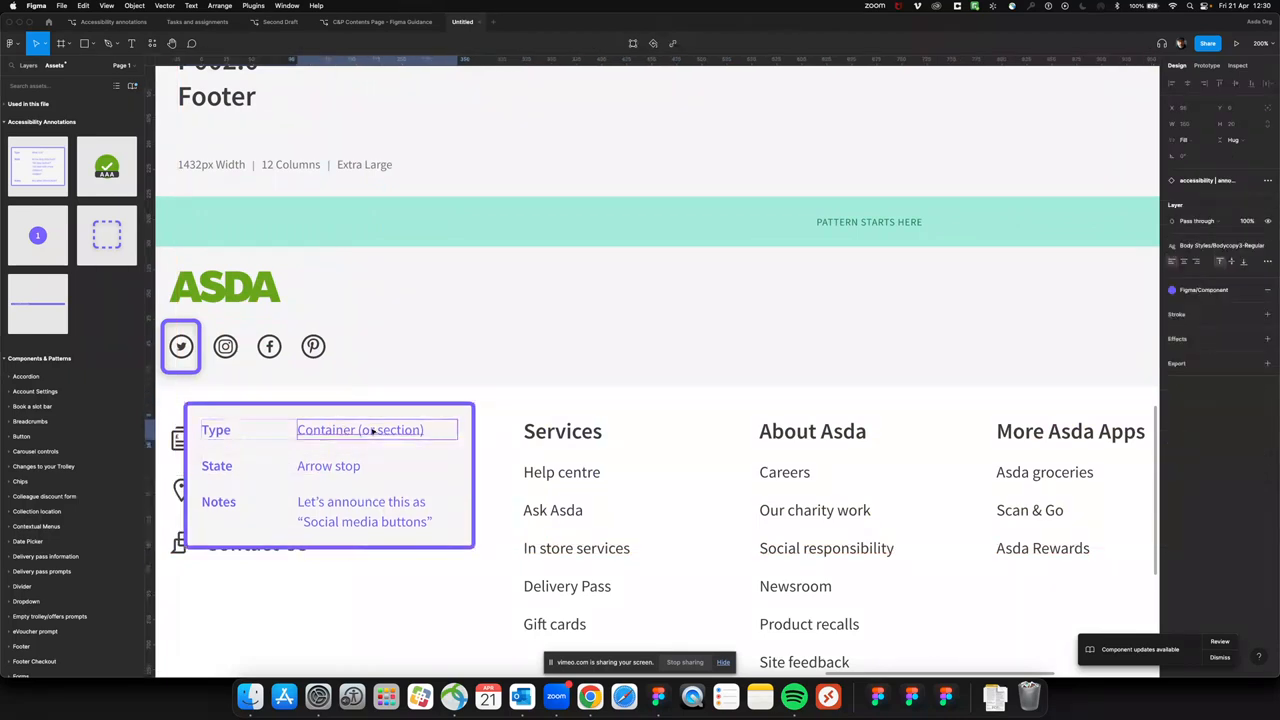
pyautogui.press('super+a')
pyautogui.write('Button')
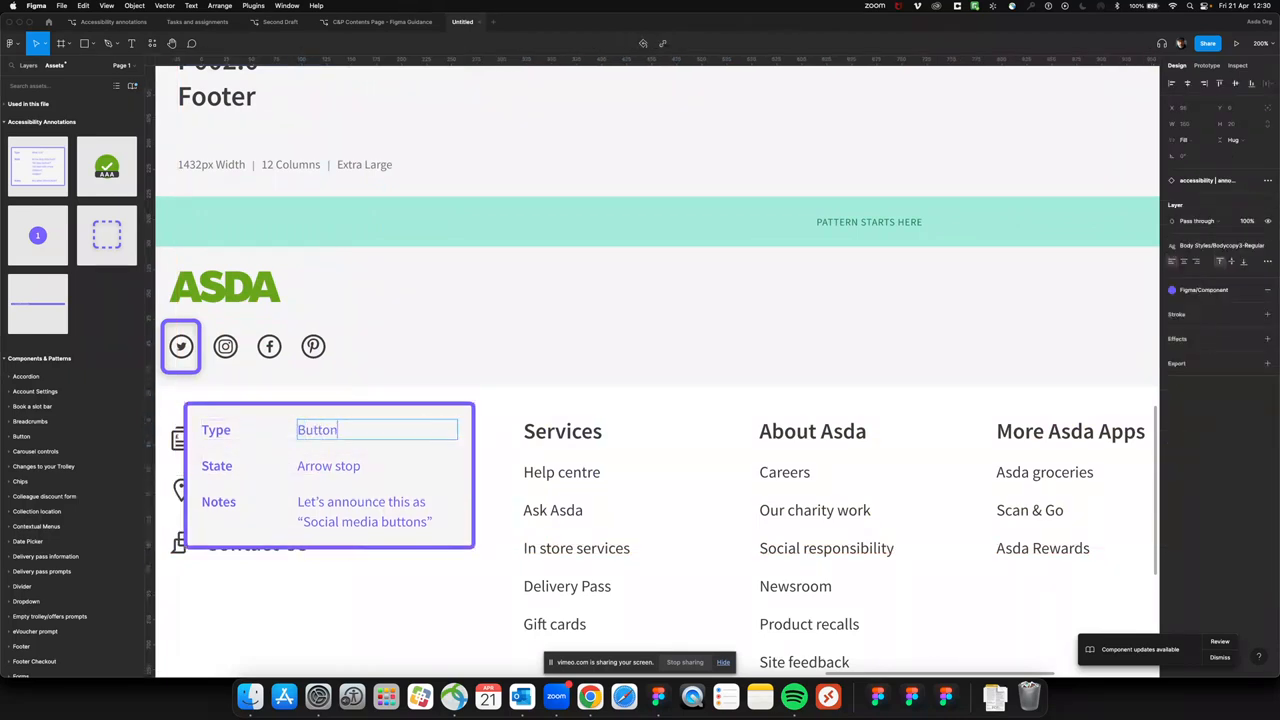
pyautogui.doubleClick(296, 461)
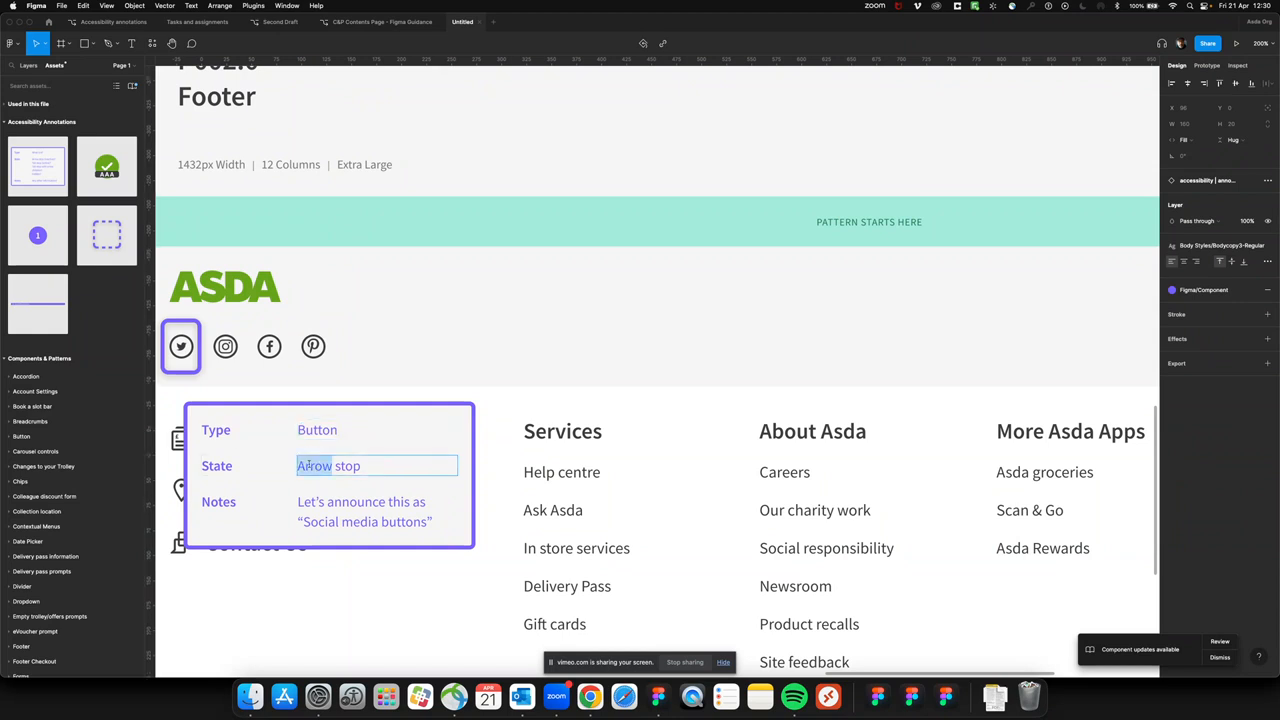
pyautogui.write('Tab stop')
# Change the step 3.1 card's Notes to "Let's announce this as "Twitter""
pyautogui.doubleClick(370, 507)
pyautogui.click(371, 509)
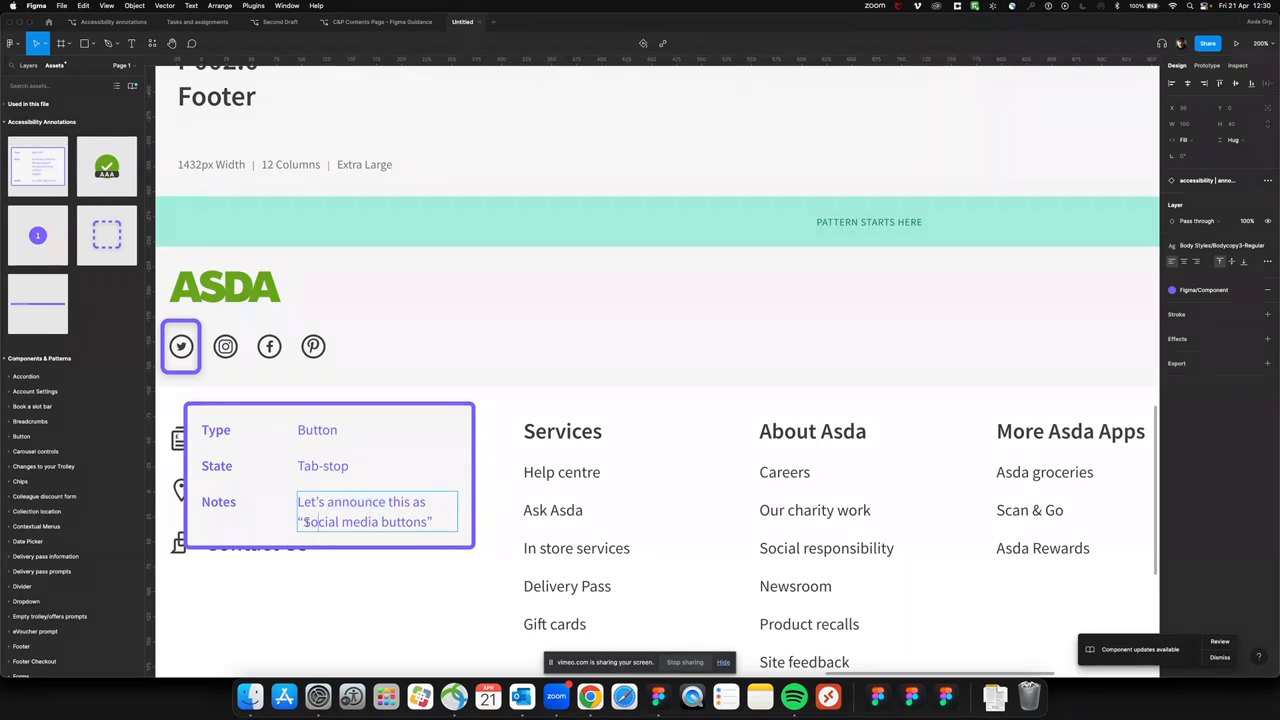
pyautogui.moveTo(303, 521); pyautogui.dragTo(428, 521)
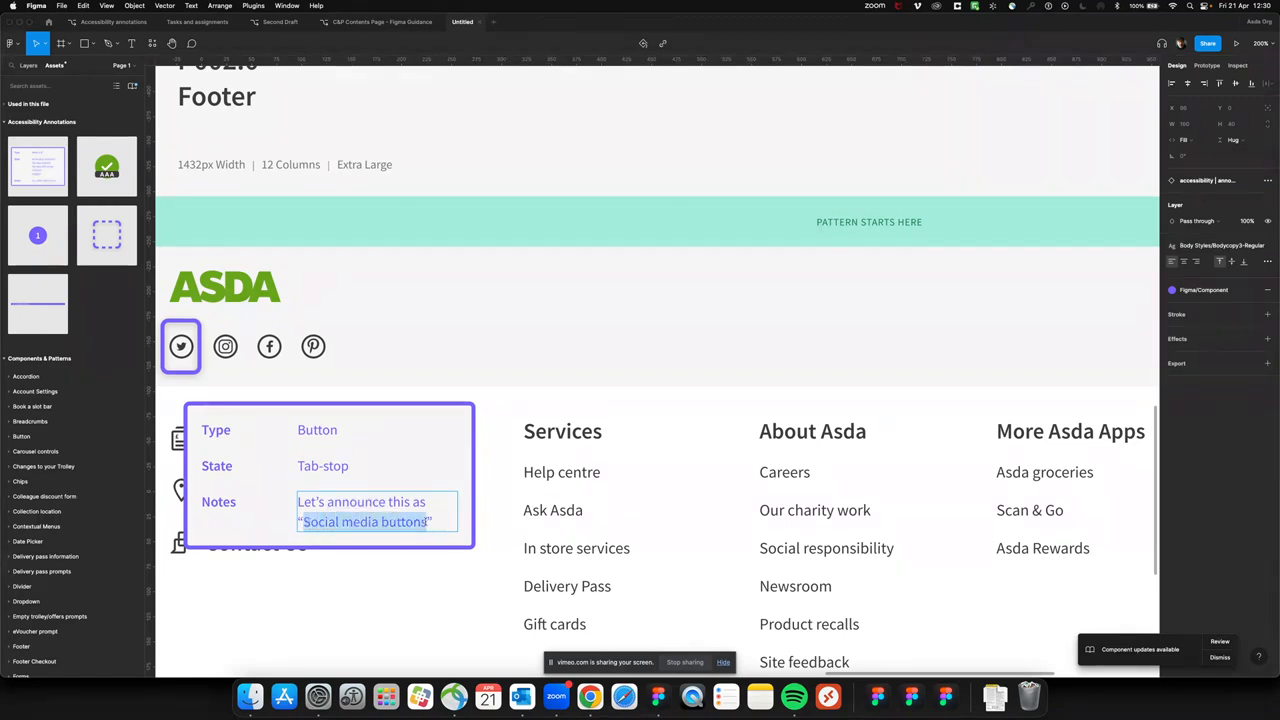
pyautogui.write('Twitter”')
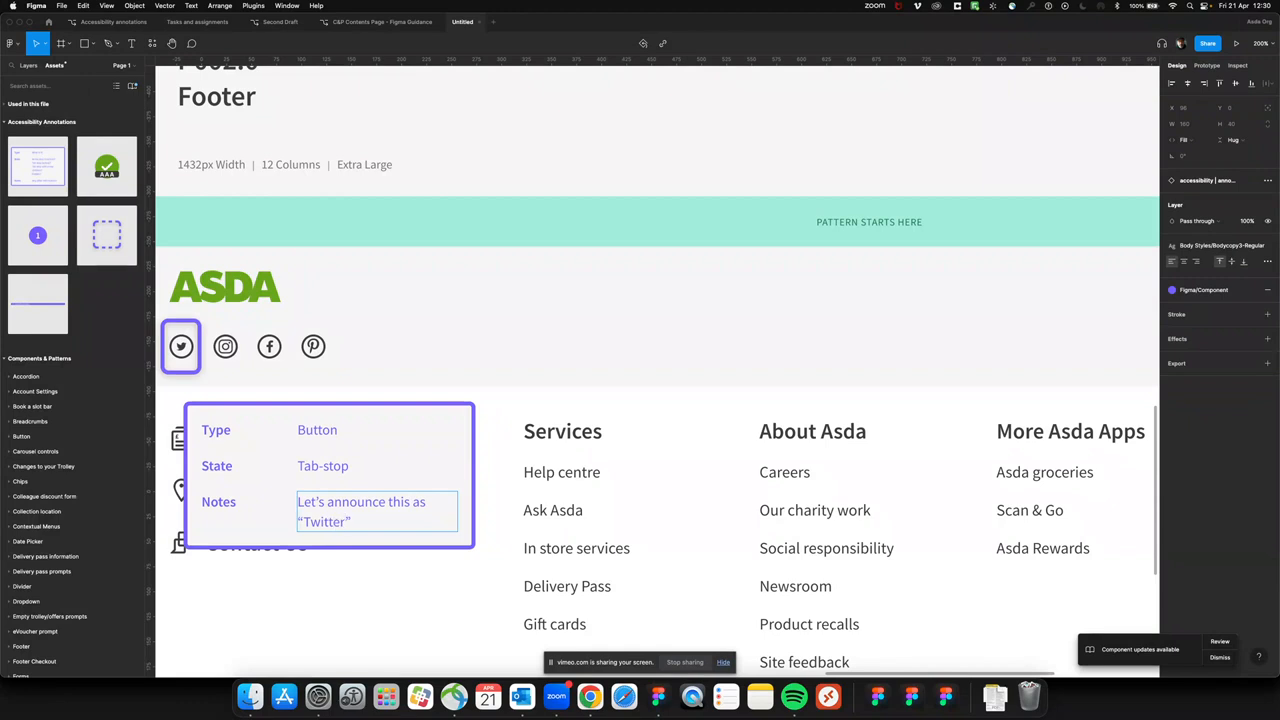
pyautogui.click(403, 603)
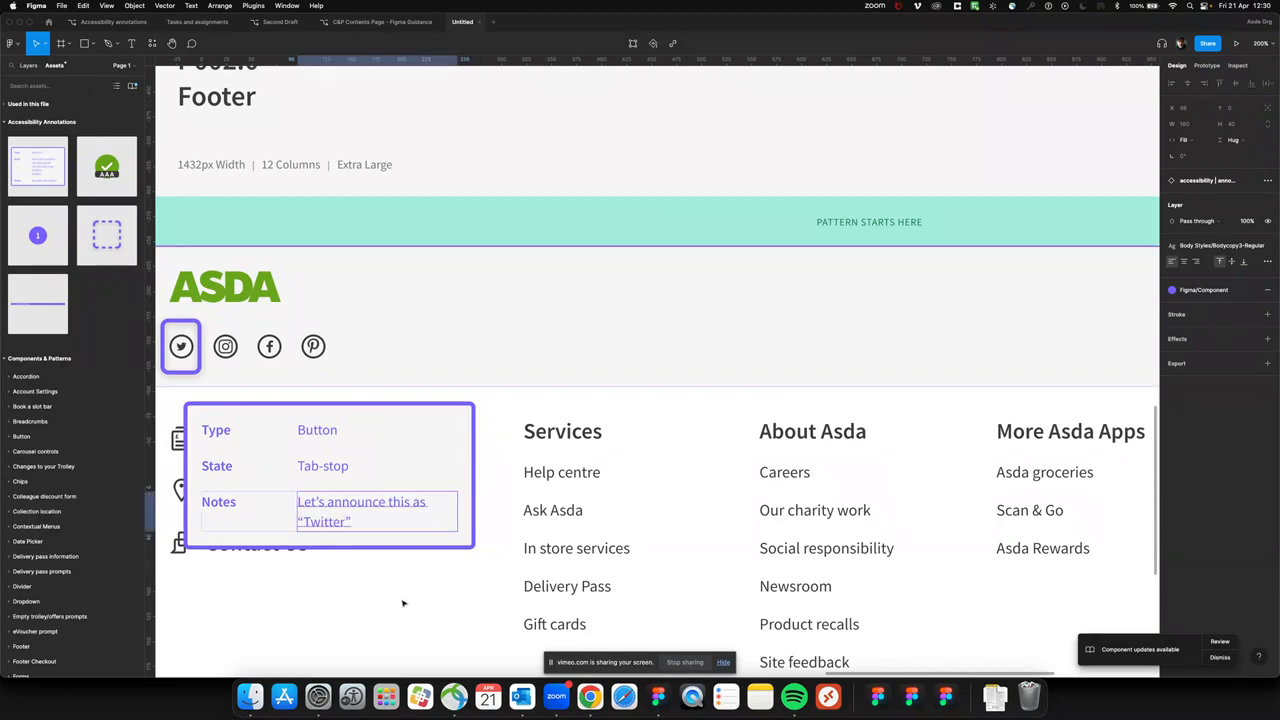
pyautogui.click(403, 603)
# Place a copy of the step 3.1 frame directly below the original with a gap of 70
pyautogui.hotkey('shift', '0')
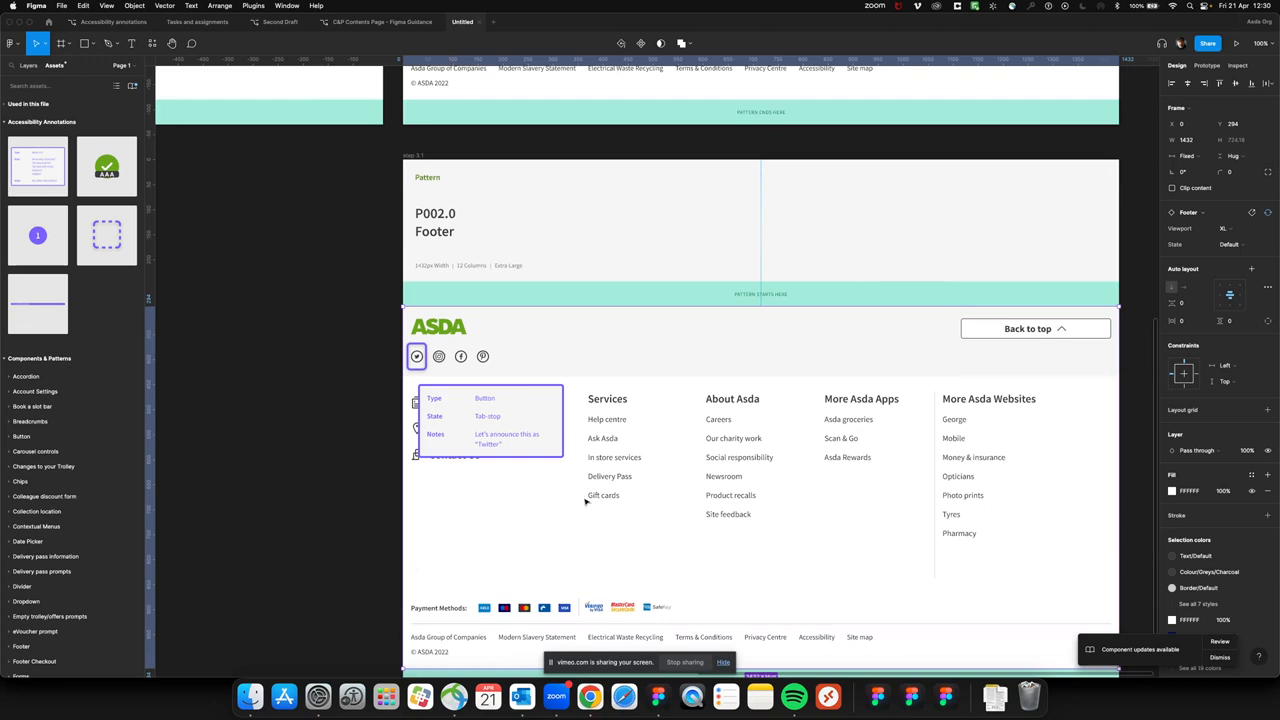
pyautogui.click(416, 156)
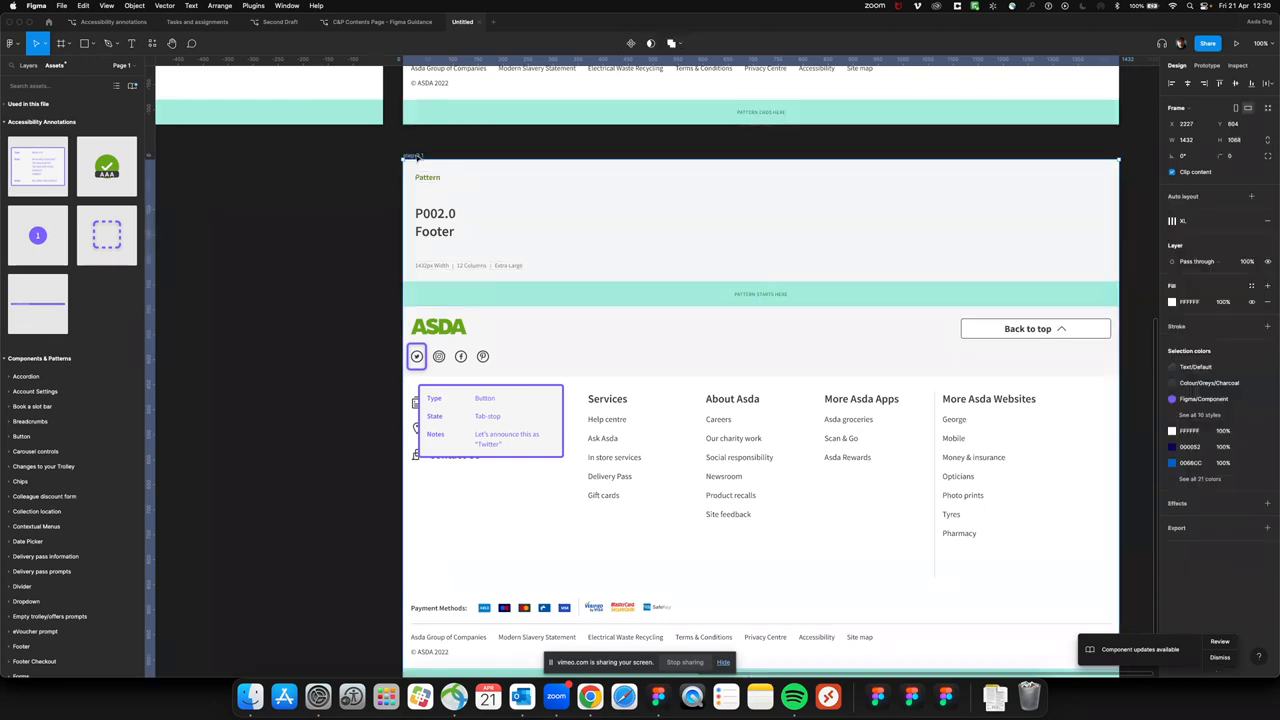
pyautogui.press('super+minus')
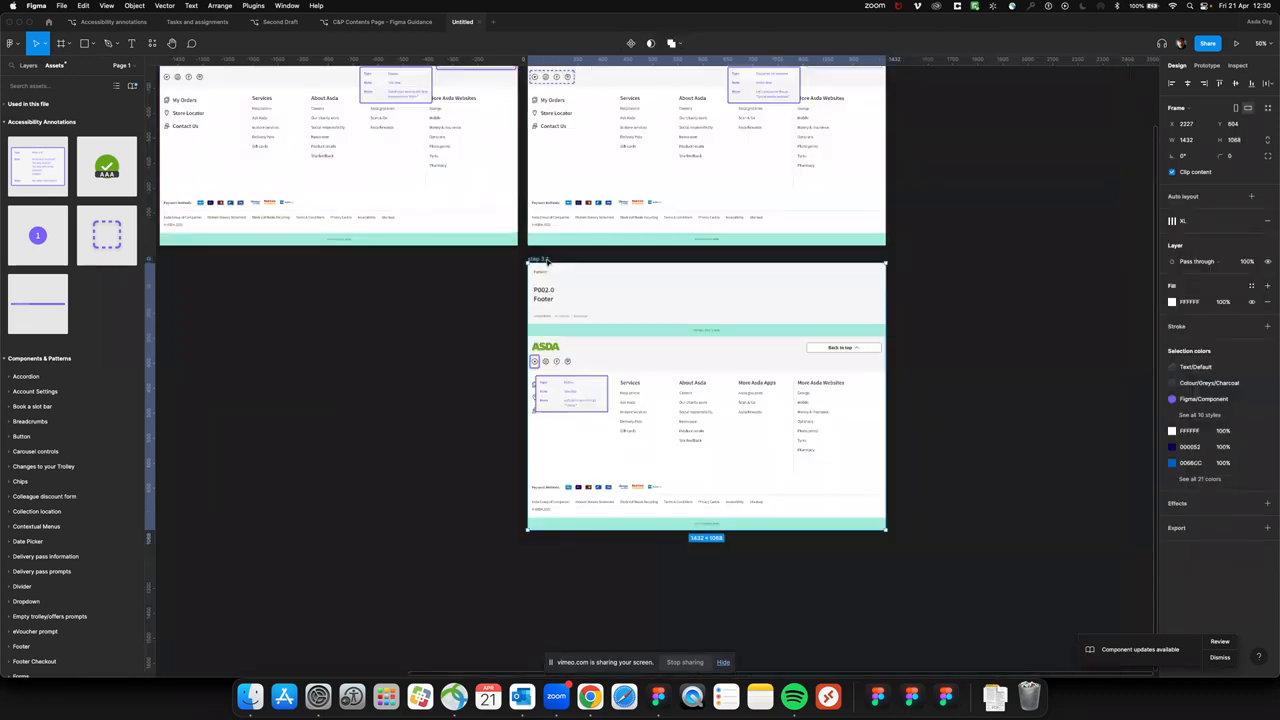
pyautogui.moveTo(547, 260); pyautogui.dragTo(548, 546)
# Rename the copied frame below step 3.1 as "step 3.2"
pyautogui.scroll(-5, 389, 534)
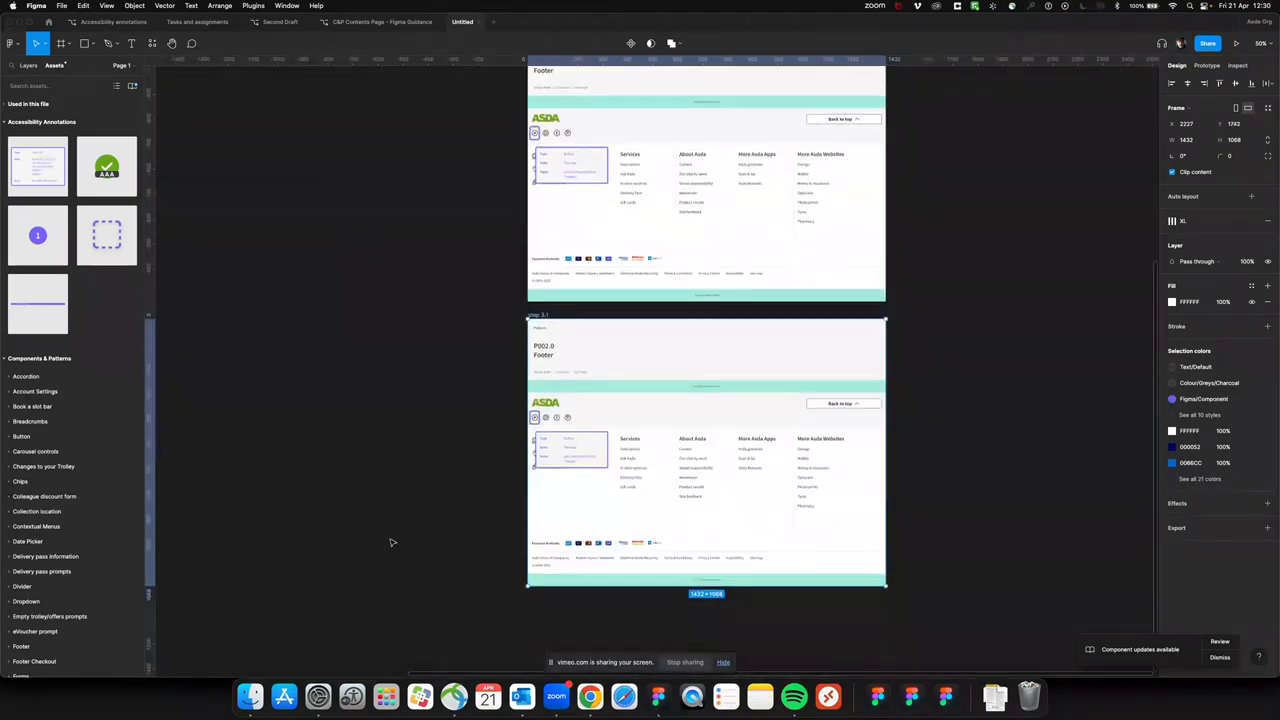
pyautogui.doubleClick(548, 317)
pyautogui.press('Right')
pyautogui.press('BackSpace')
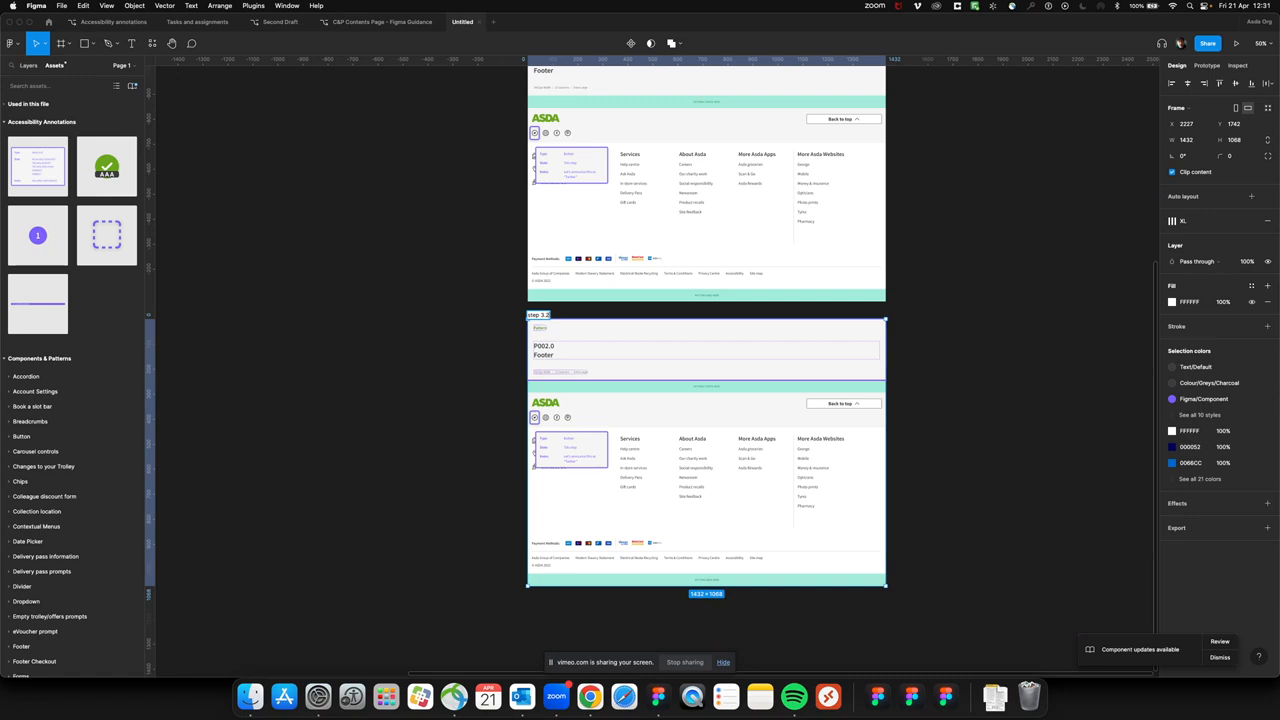
pyautogui.click(483, 431)
# In the step 3.2 frame, nudge the focus box from the Twitter icon onto the Instagram icon, at X 56
pyautogui.press('super+plus')
pyautogui.scroll(-3, 540, 434)
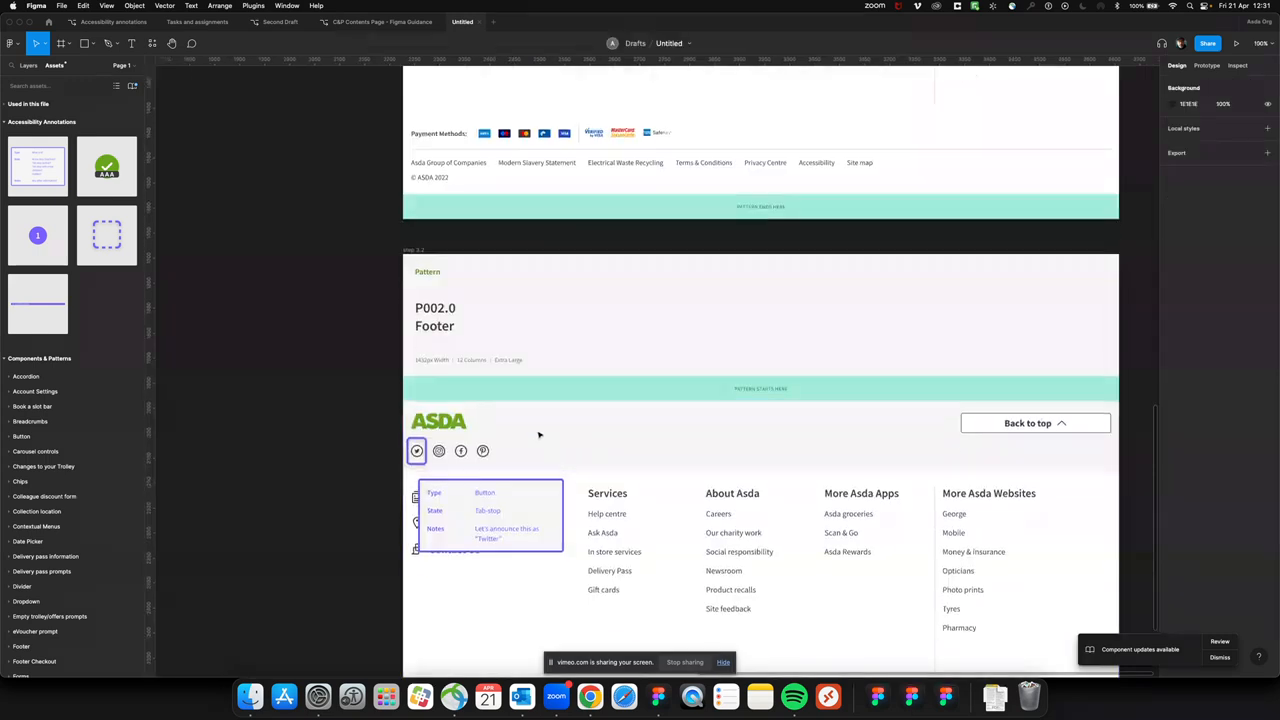
pyautogui.click(420, 313)
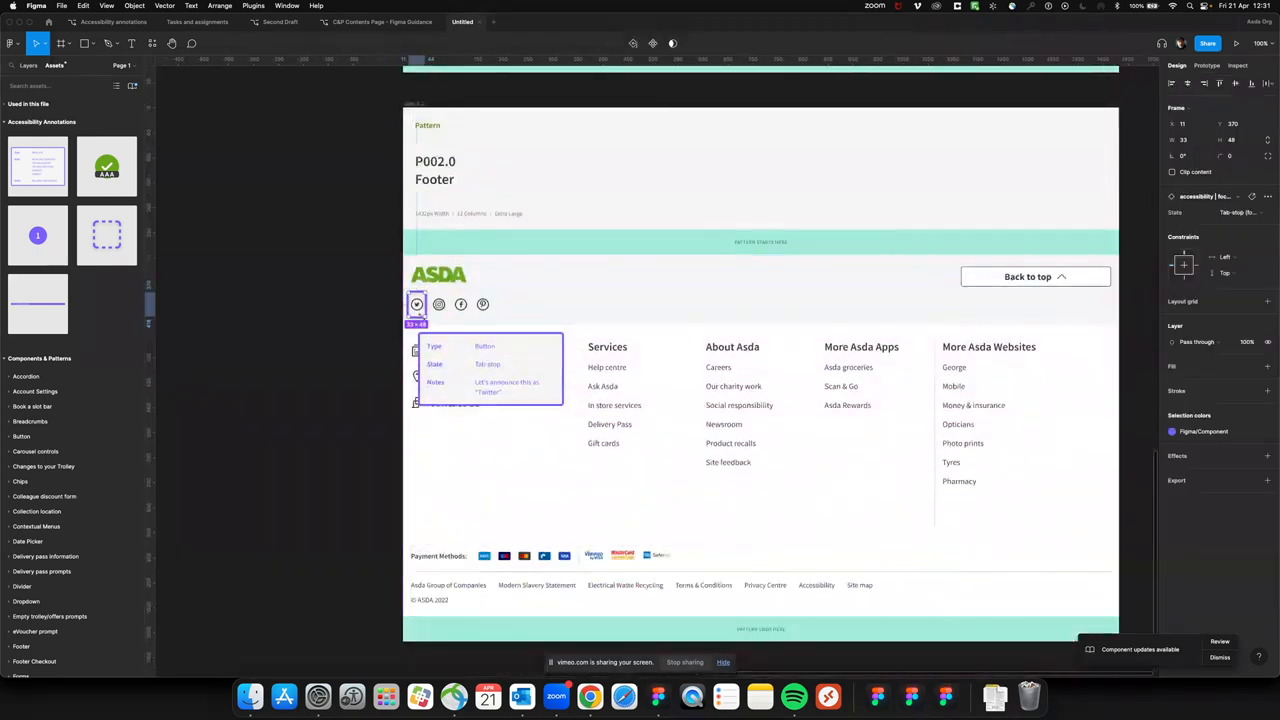
pyautogui.hotkey('shift', 'Right')
pyautogui.hotkey('shift', 'Right')
pyautogui.hotkey('shift', 'Right')
pyautogui.hotkey('shift', 'Right')
pyautogui.press('Right')
pyautogui.press('Right')
pyautogui.press('Right')
pyautogui.press('Right')
pyautogui.press('Right')
pyautogui.press('Right')
pyautogui.press('Right')
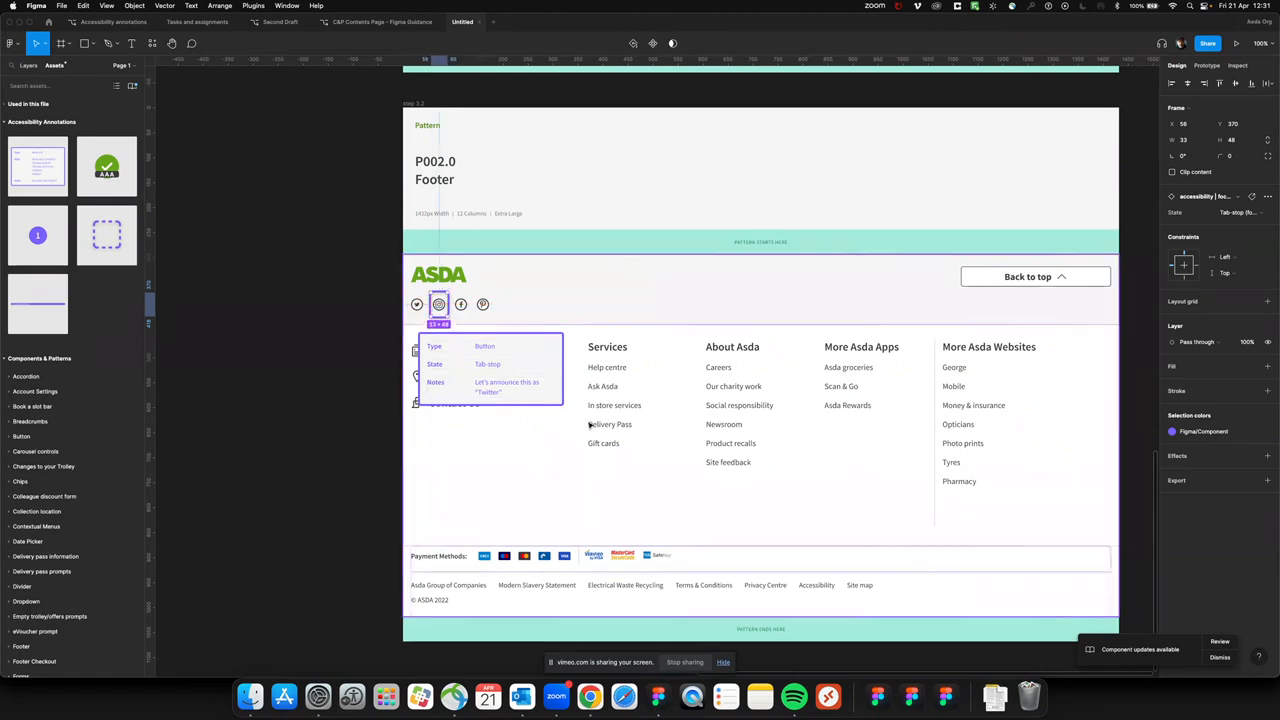
# Change the step 3.2 card's Notes to "Let's announce this as "Instagram""
pyautogui.doubleClick(489, 395)
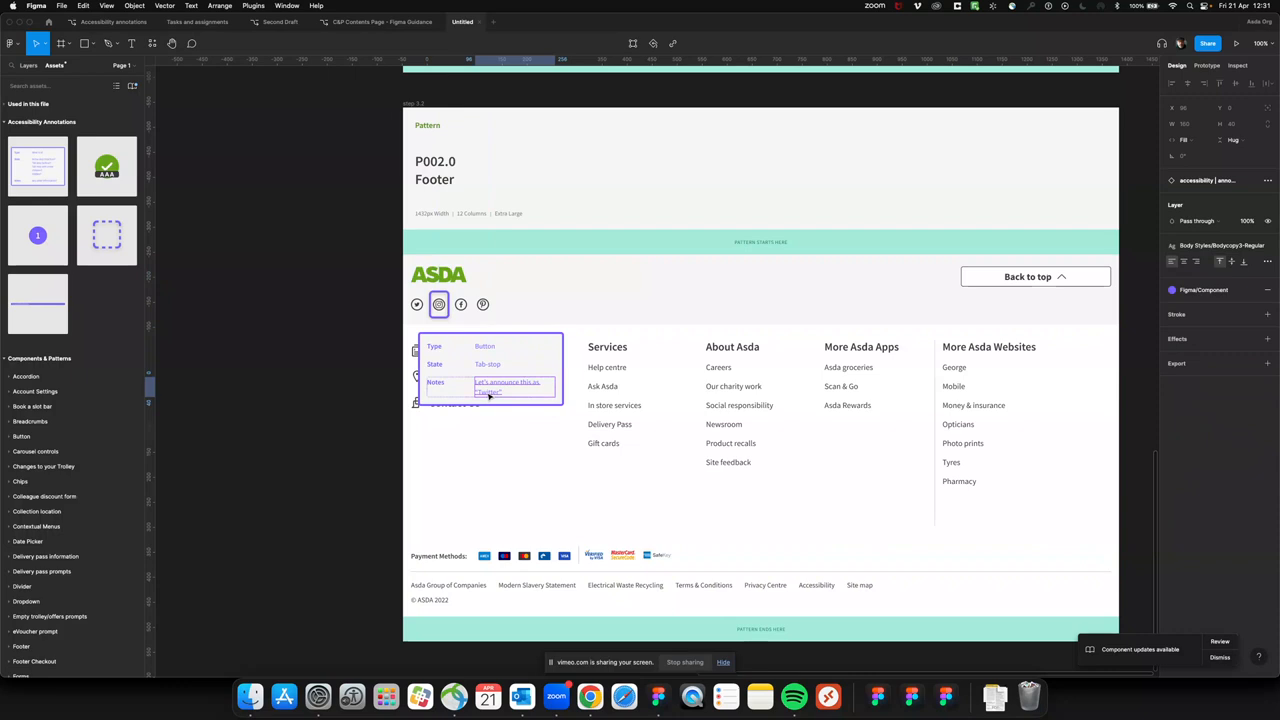
pyautogui.doubleClick(490, 392)
pyautogui.write('In')
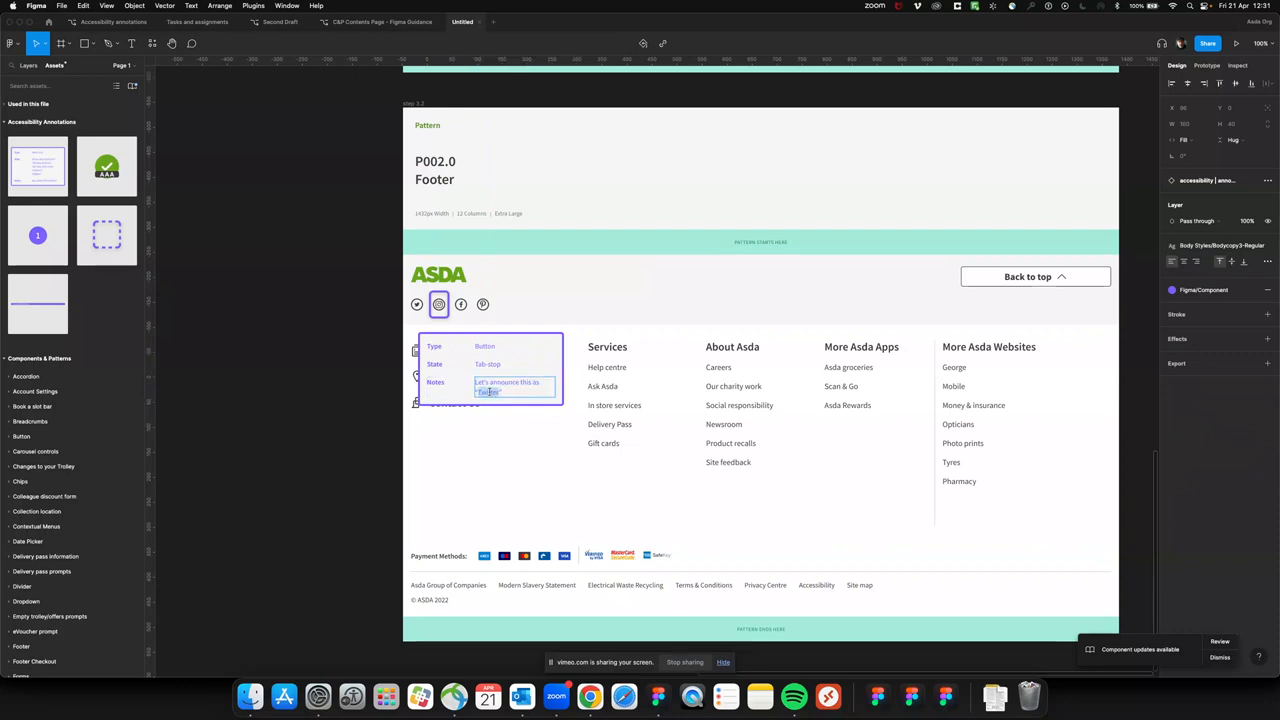
pyautogui.write('stagram"')
pyautogui.click(485, 476)
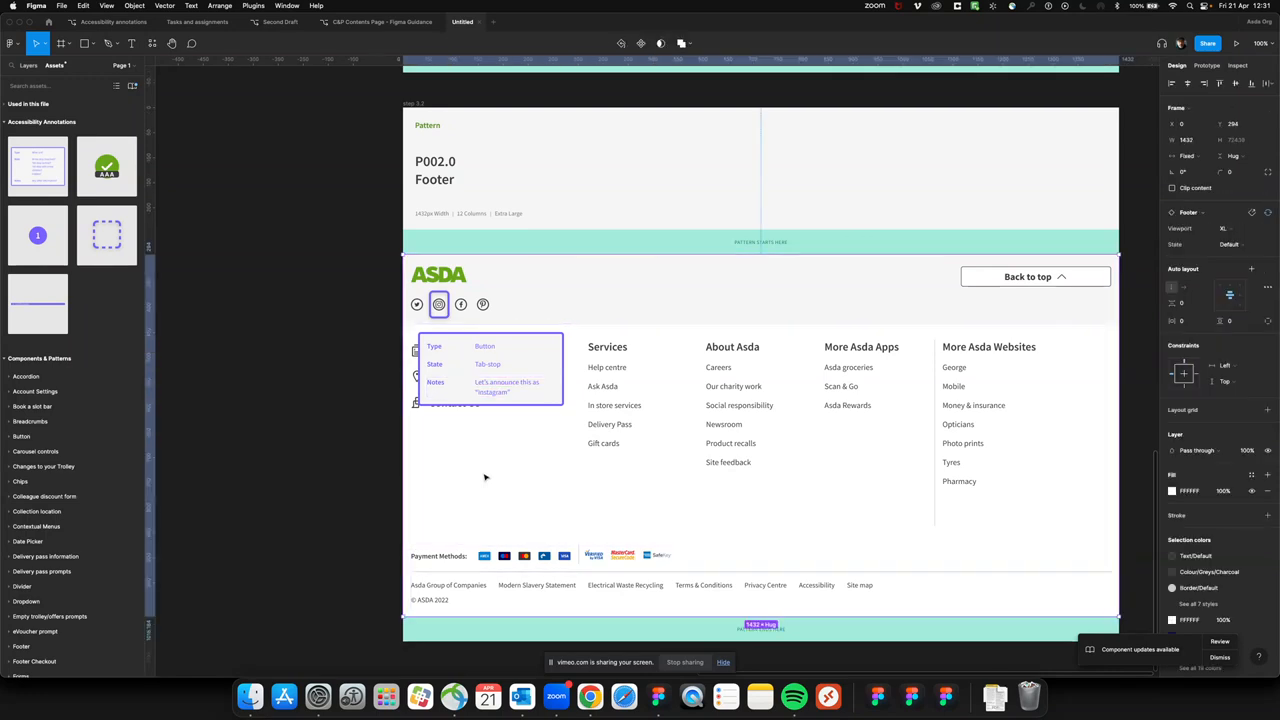
# Move the annotation card in the step 3 frame close to the social media icons, at X 160, Y 440
pyautogui.press('-')
pyautogui.hscroll(5, 727, 453)
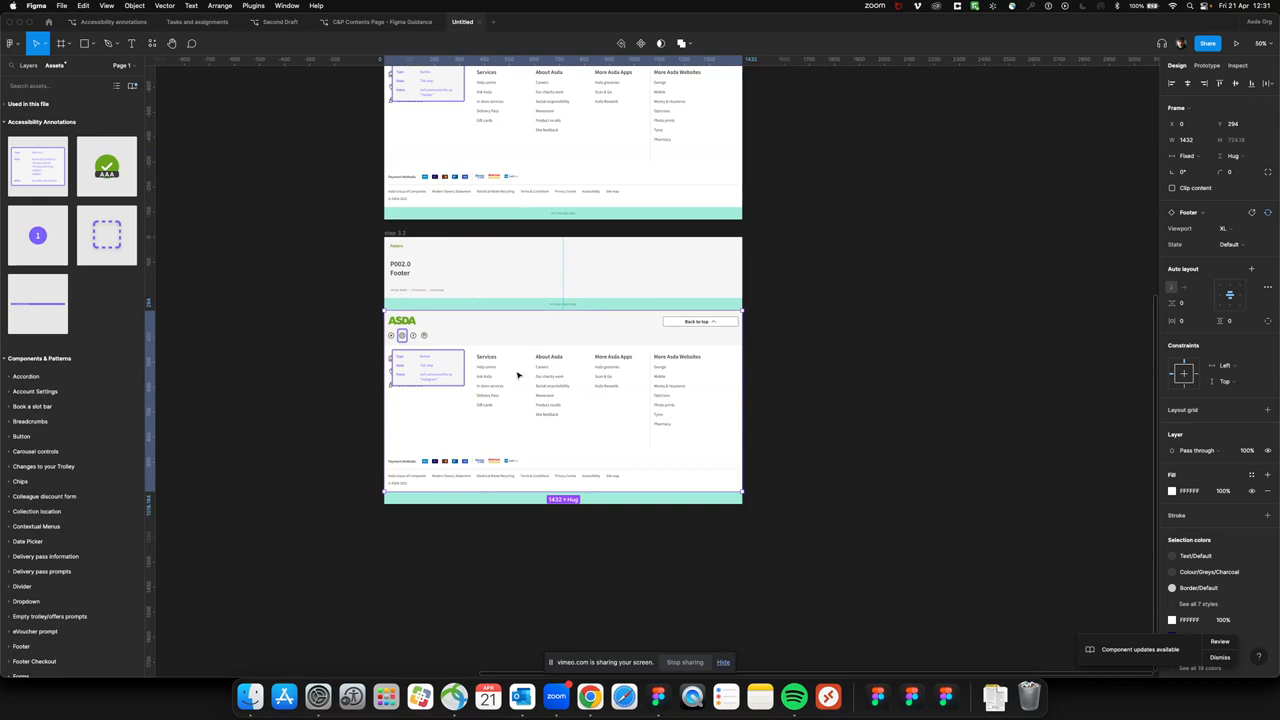
pyautogui.scroll(10, 574, 425)
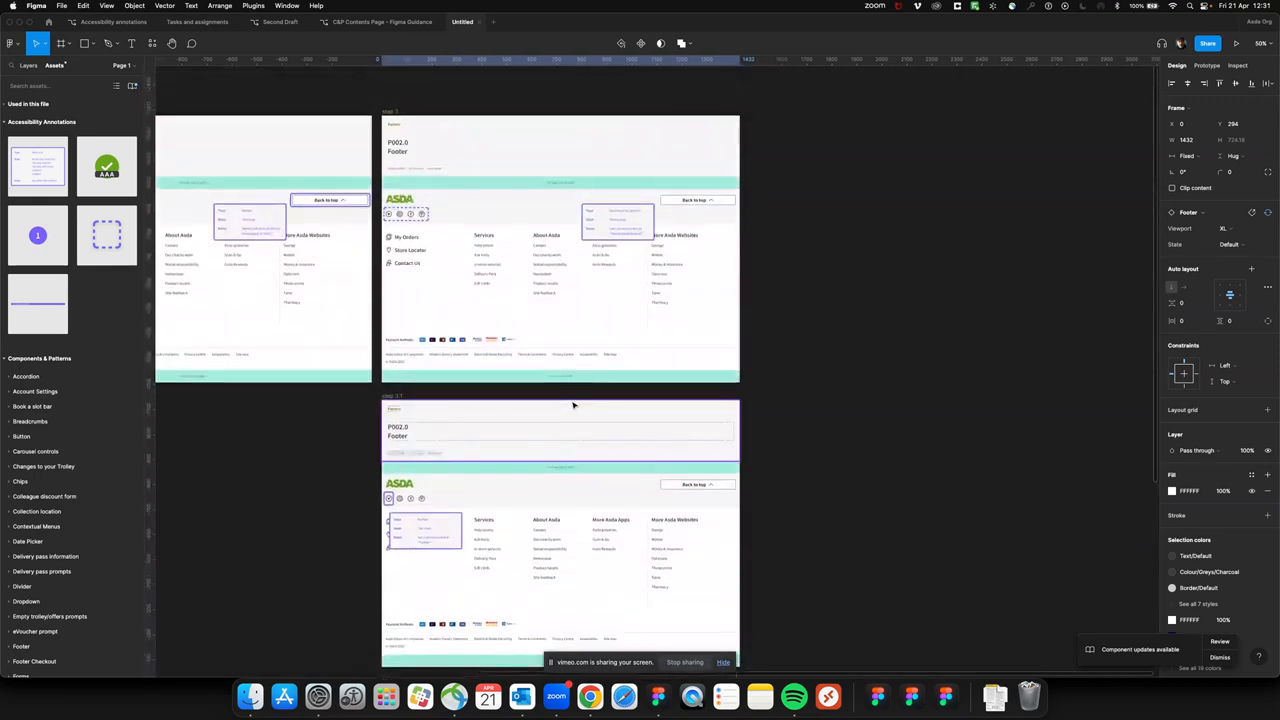
pyautogui.moveTo(608, 220); pyautogui.dragTo(461, 247)
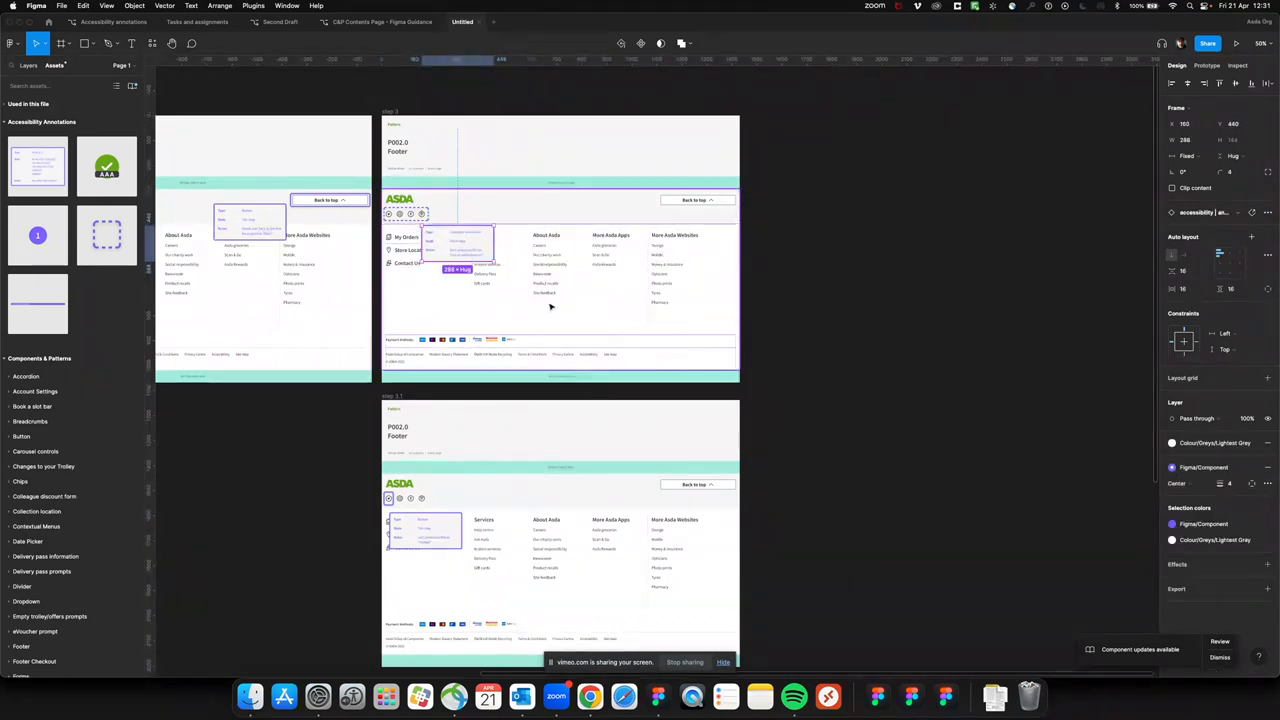
pyautogui.click(837, 263)
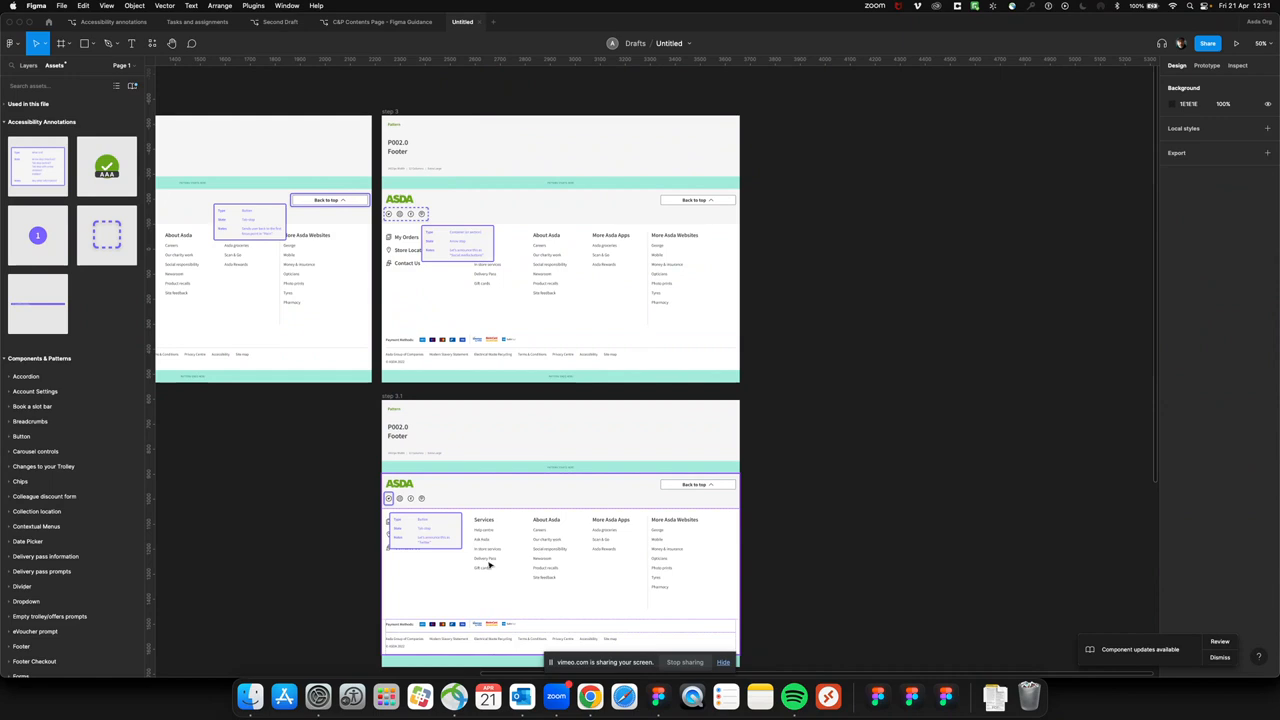
# Place a copy of the step 3 frame directly beside the original on its right, with a gap of 40
pyautogui.scroll(-5, 491, 523)
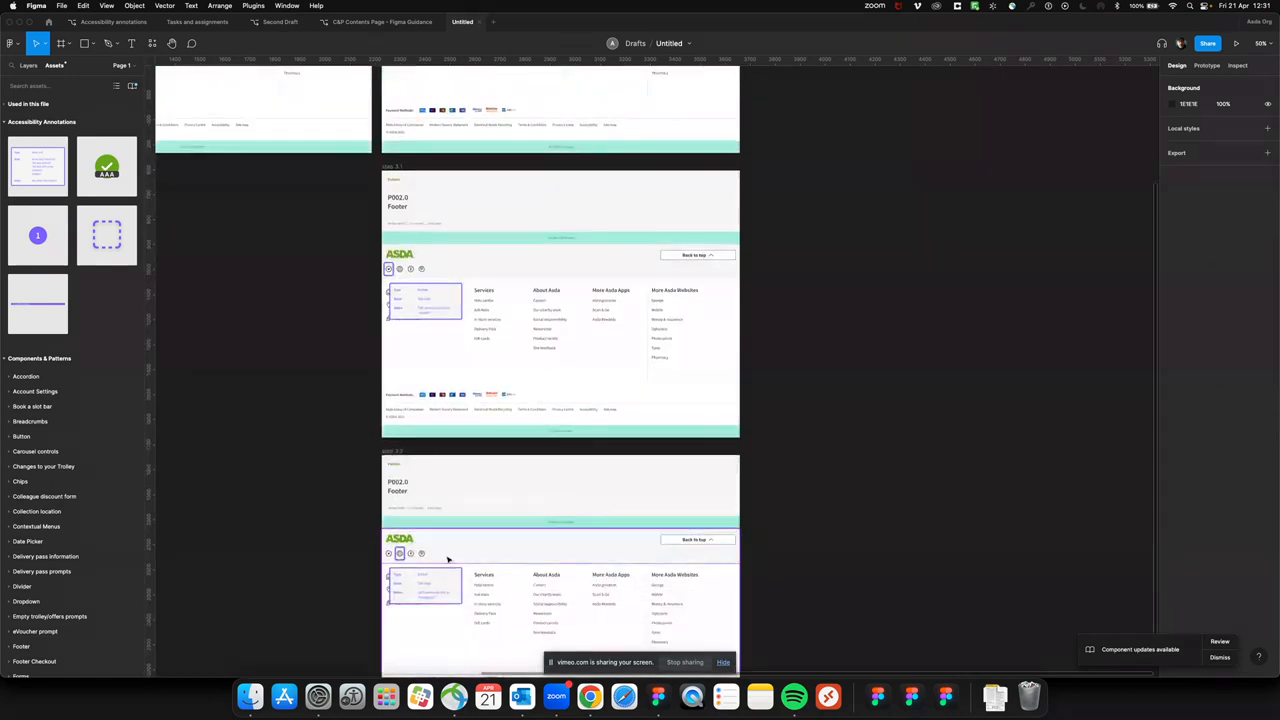
pyautogui.scroll(5, 436, 560)
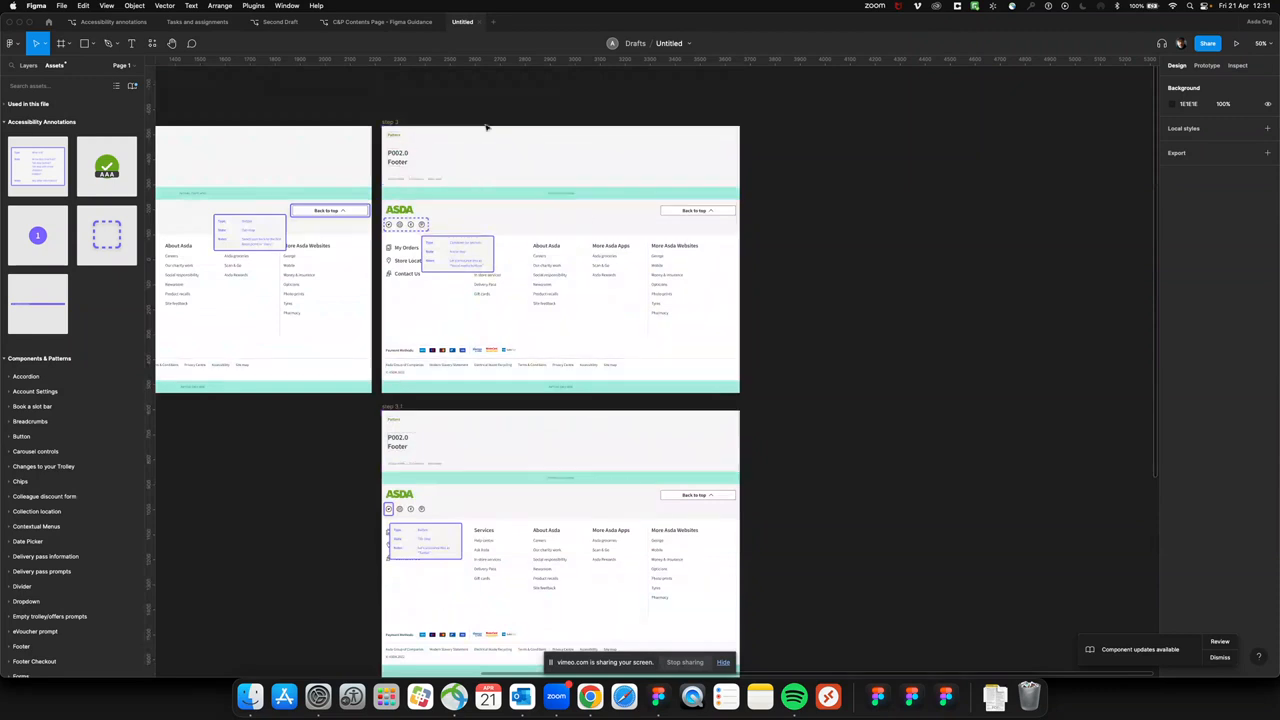
pyautogui.click(389, 122)
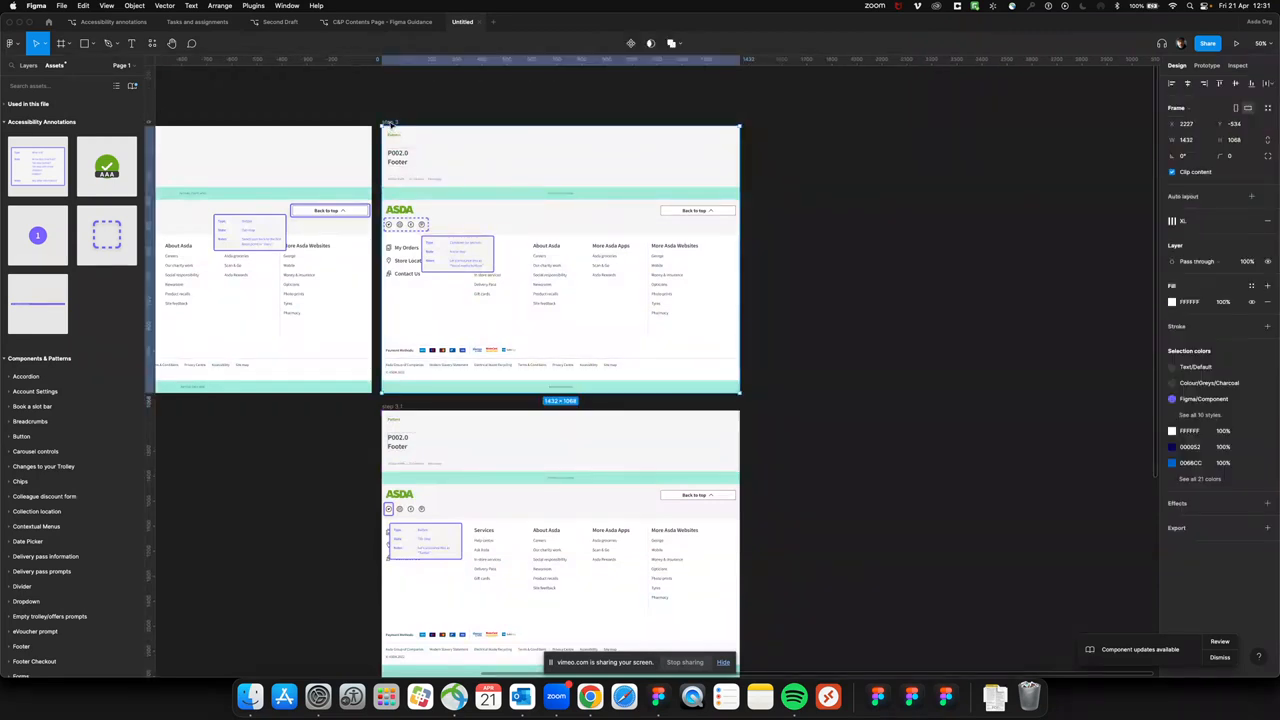
pyautogui.moveTo(389, 122); pyautogui.dragTo(758, 122)
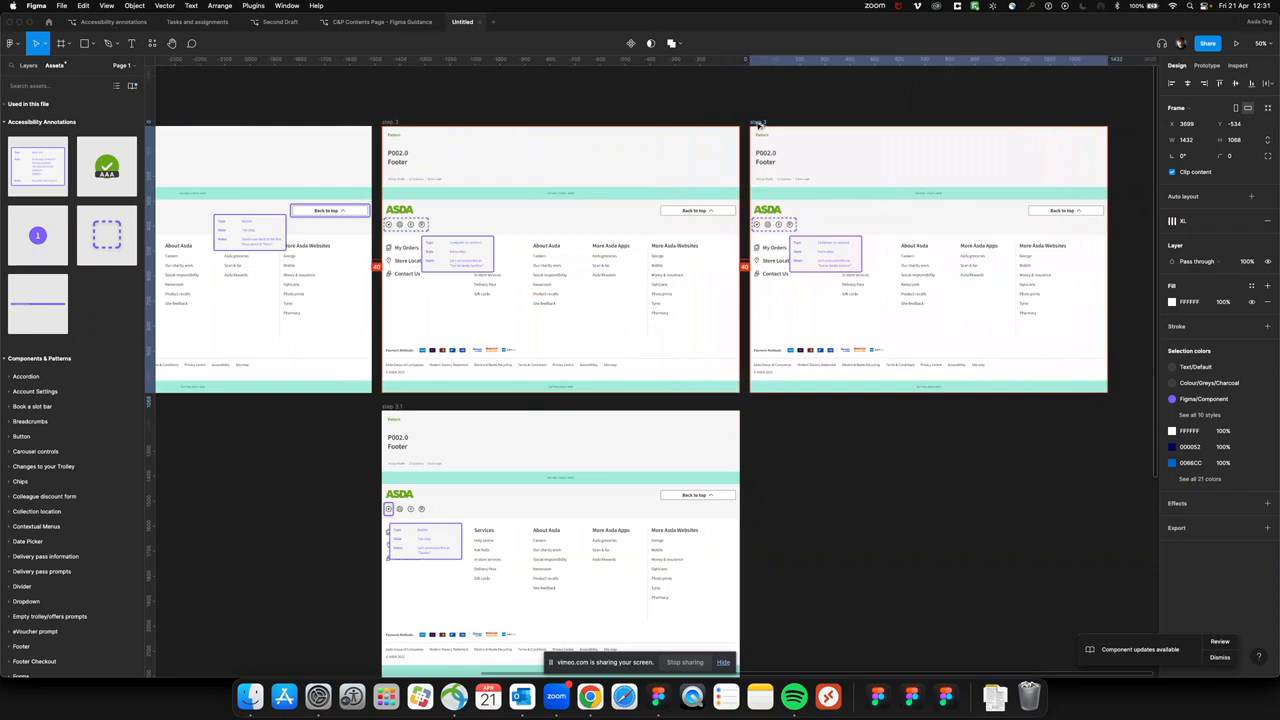
# In the copied frame, move the annotation card up over the pattern-start band, at X 602, Y 182
pyautogui.press('super+plus')
pyautogui.hscroll(1, 997, 255)
pyautogui.scroll(3, 997, 255)
pyautogui.hscroll(4, 997, 255)
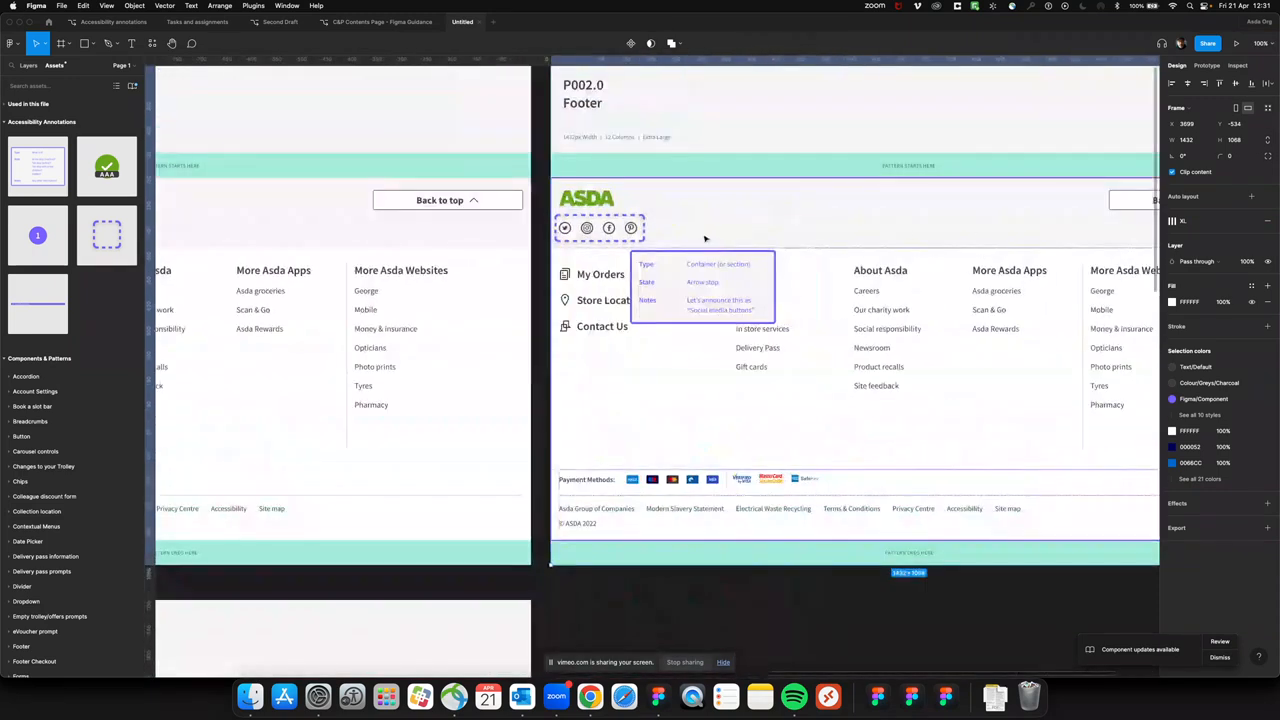
pyautogui.click(640, 228)
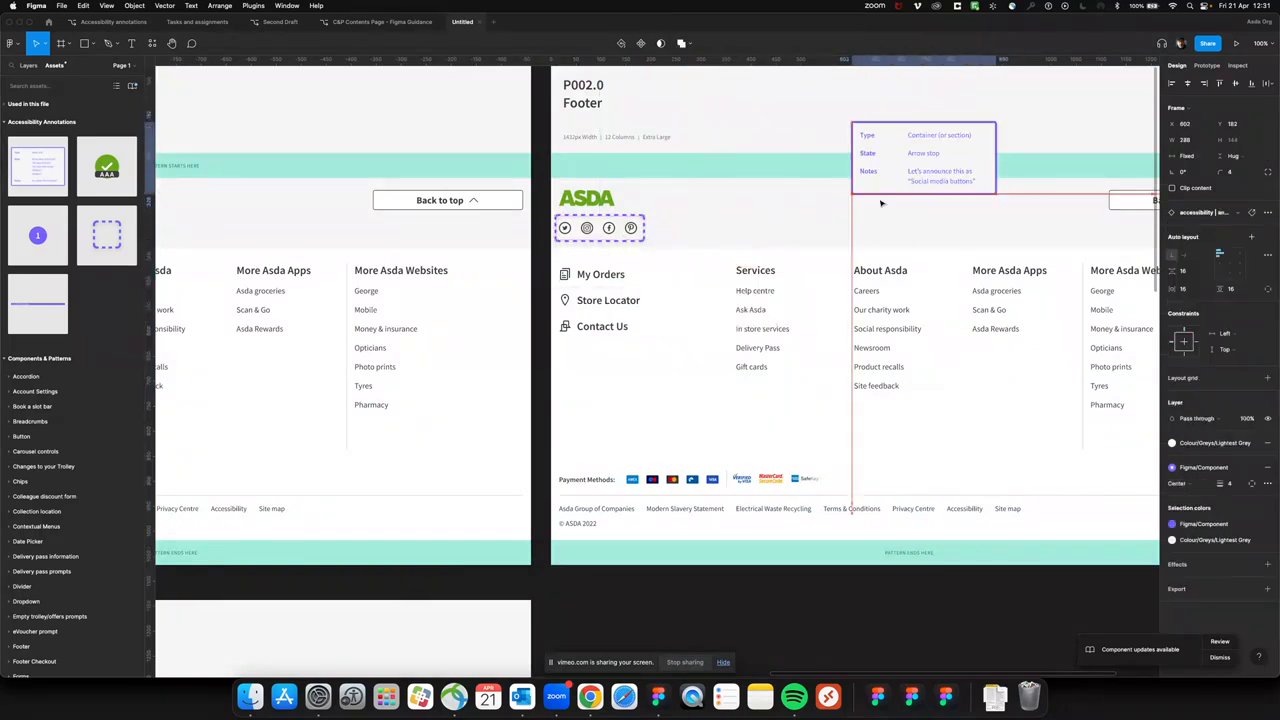
# Move the copied frame's focus box onto the My Orders link at X 13, Y 462 and set its state to Tab-stop
pyautogui.click(628, 283)
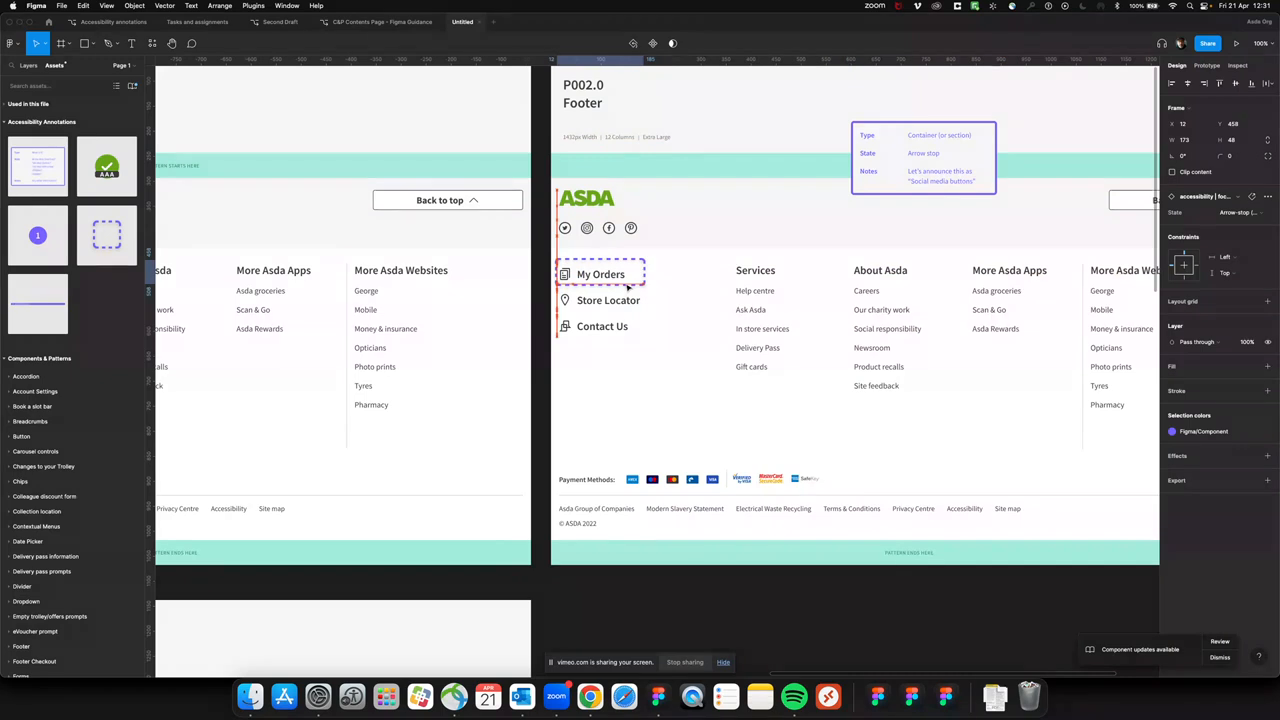
pyautogui.moveTo(628, 288); pyautogui.dragTo(626, 287)
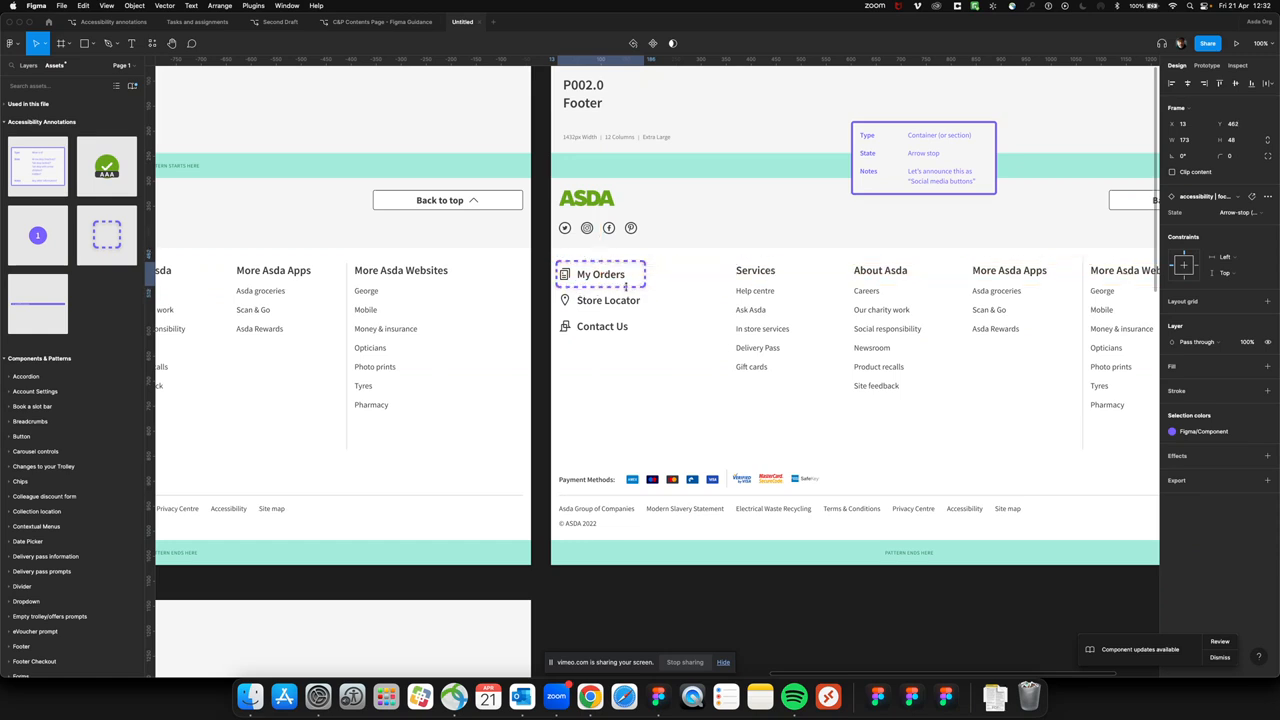
pyautogui.click(1235, 212)
pyautogui.click(1231, 203)
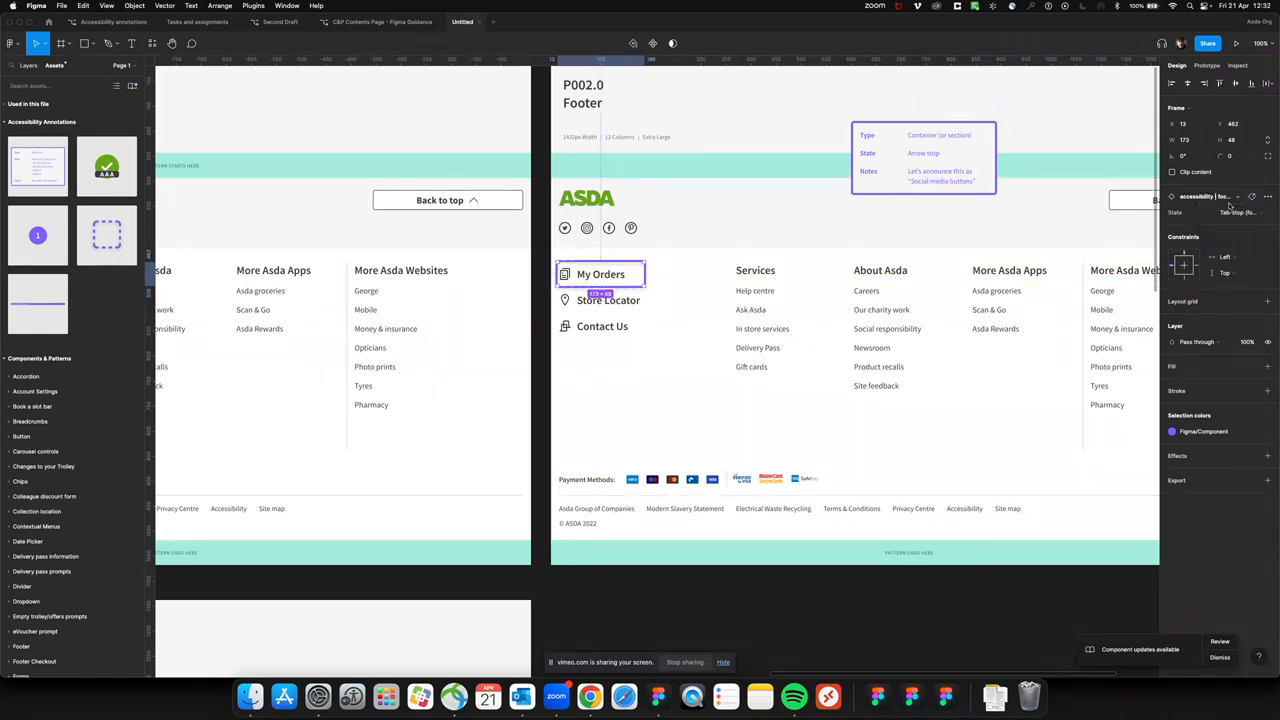
# Replace the Type value on the step 4 annotation card with "Lorem ipsum"
pyautogui.click(935, 139)
pyautogui.doubleClick(934, 136)
pyautogui.write('Li')
pyautogui.write('r')
pyautogui.press('BackSpace')
pyautogui.press('BackSpace')
pyautogui.write('orem ipsum')
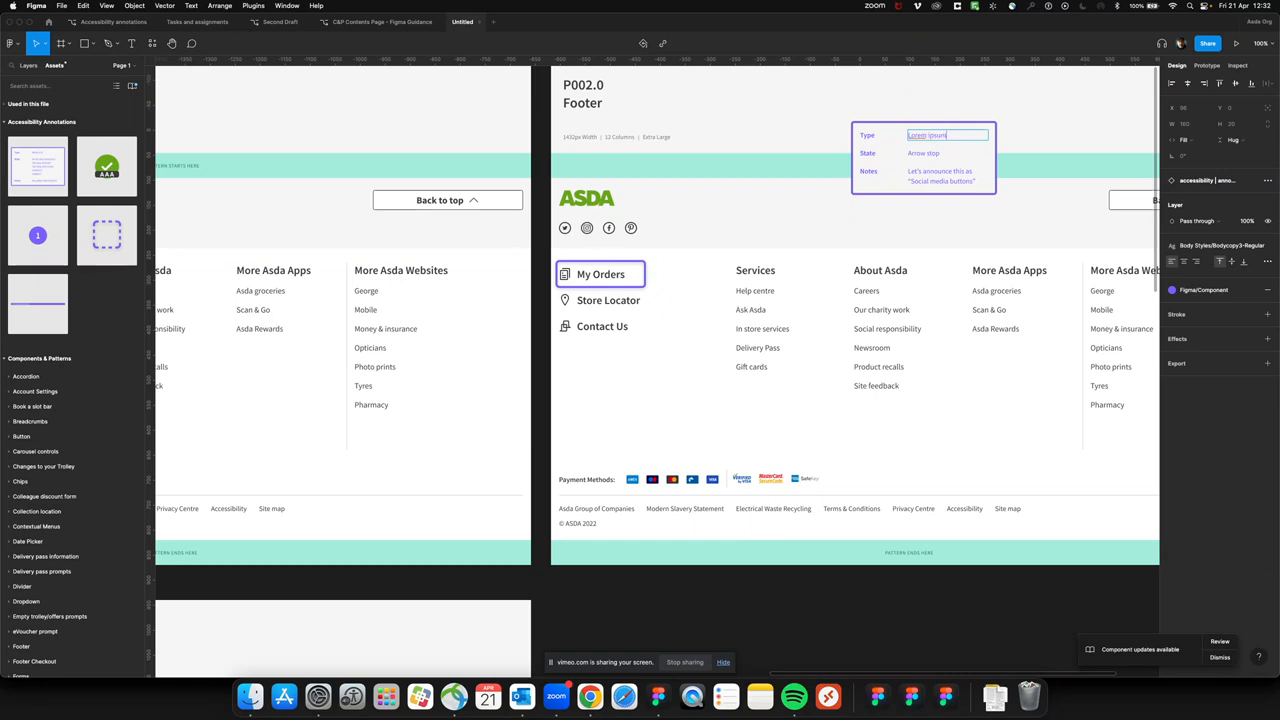
# Copy the Type placeholder text "Lorem ipsum" into the State and Notes fields of the step 4 card
pyautogui.tripleClick(931, 153)
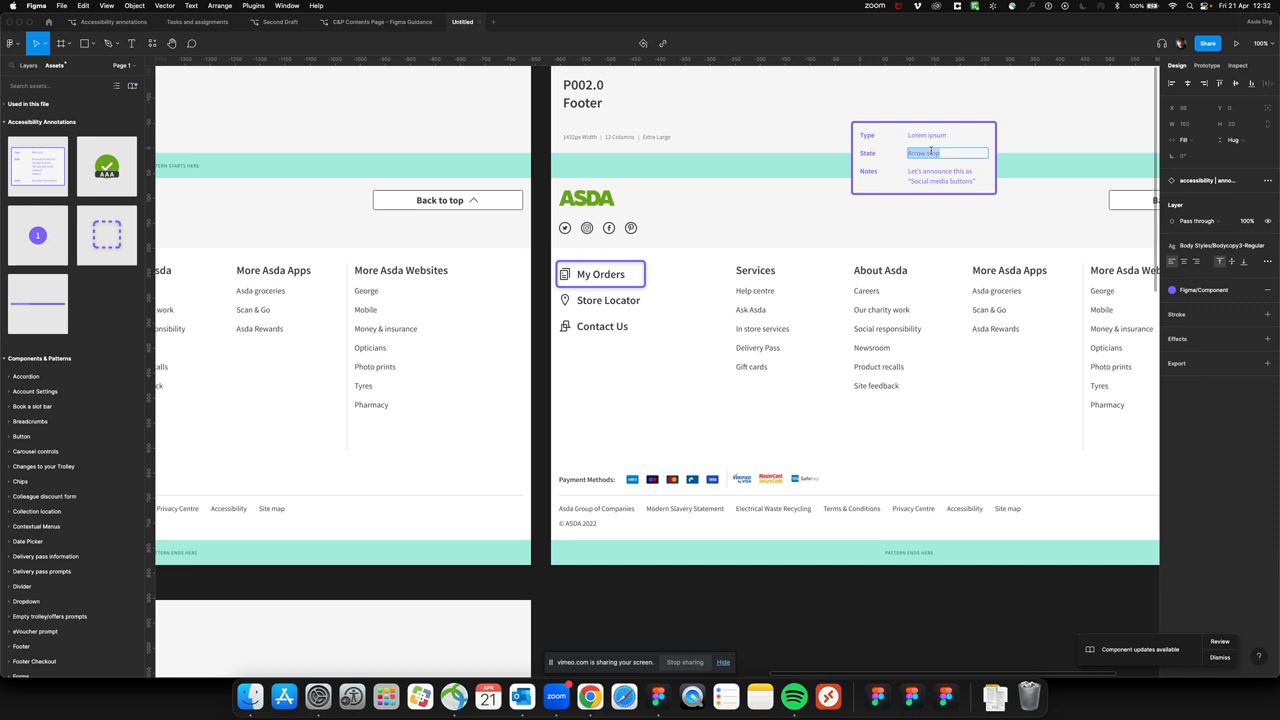
pyautogui.tripleClick(933, 135)
pyautogui.press('super+c')
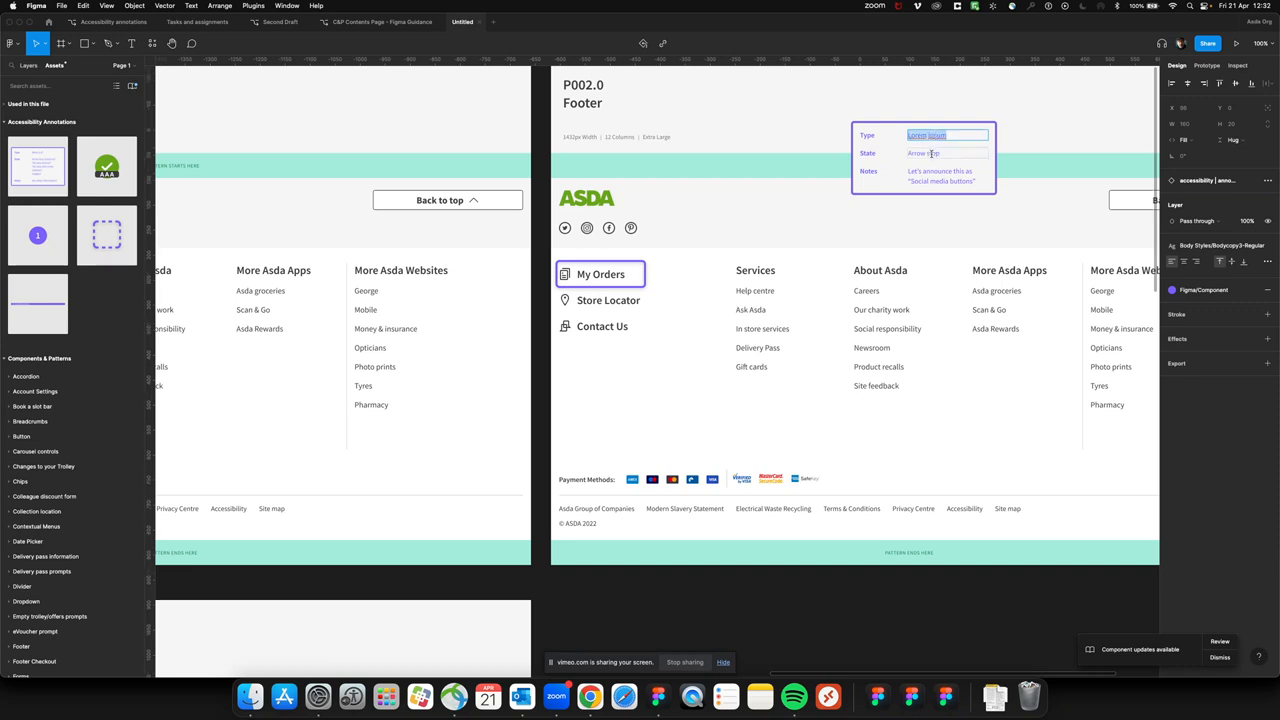
pyautogui.tripleClick(931, 153)
pyautogui.press('super+v')
pyautogui.tripleClick(930, 177)
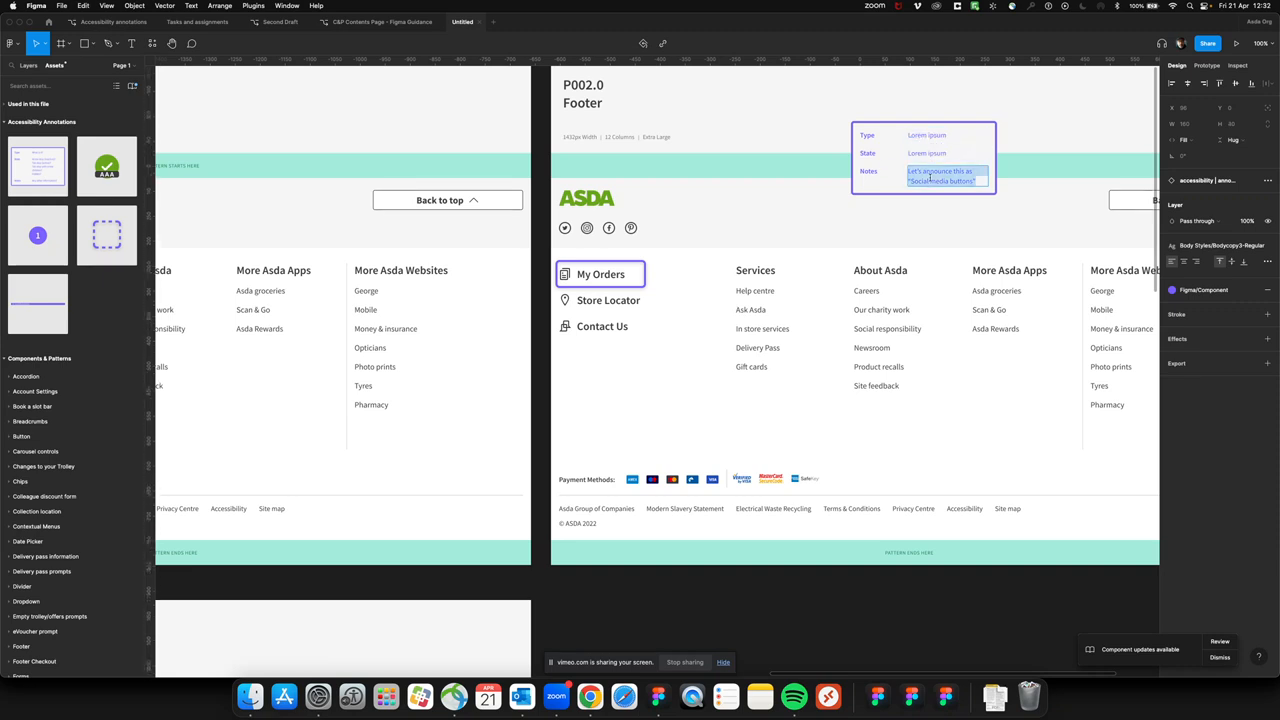
pyautogui.press('super+v')
pyautogui.click(891, 231)
pyautogui.click(891, 231)
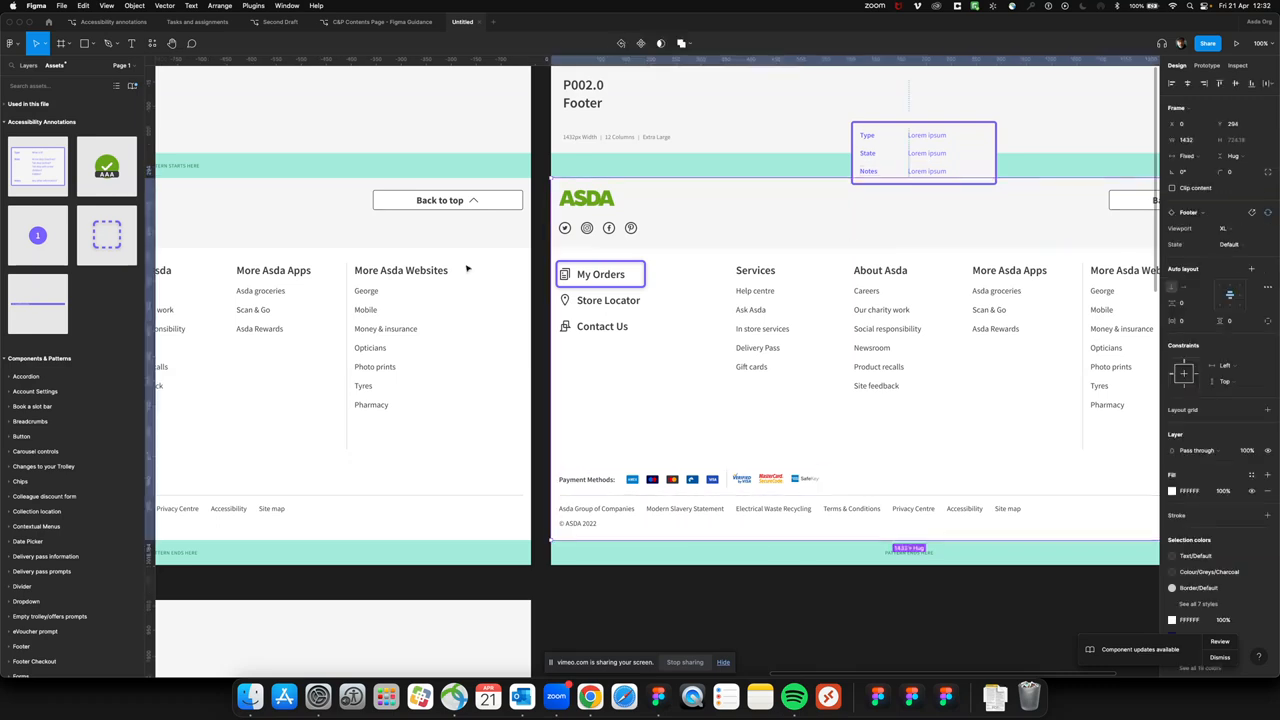
# Add a numbered DOM order marker to the step 4 frame beside the Services heading, at X 464, Y 450
pyautogui.moveTo(30, 236)
pyautogui.mouseDown()
pyautogui.moveTo(604, 335)
pyautogui.moveTo(792, 270)
pyautogui.mouseUp()
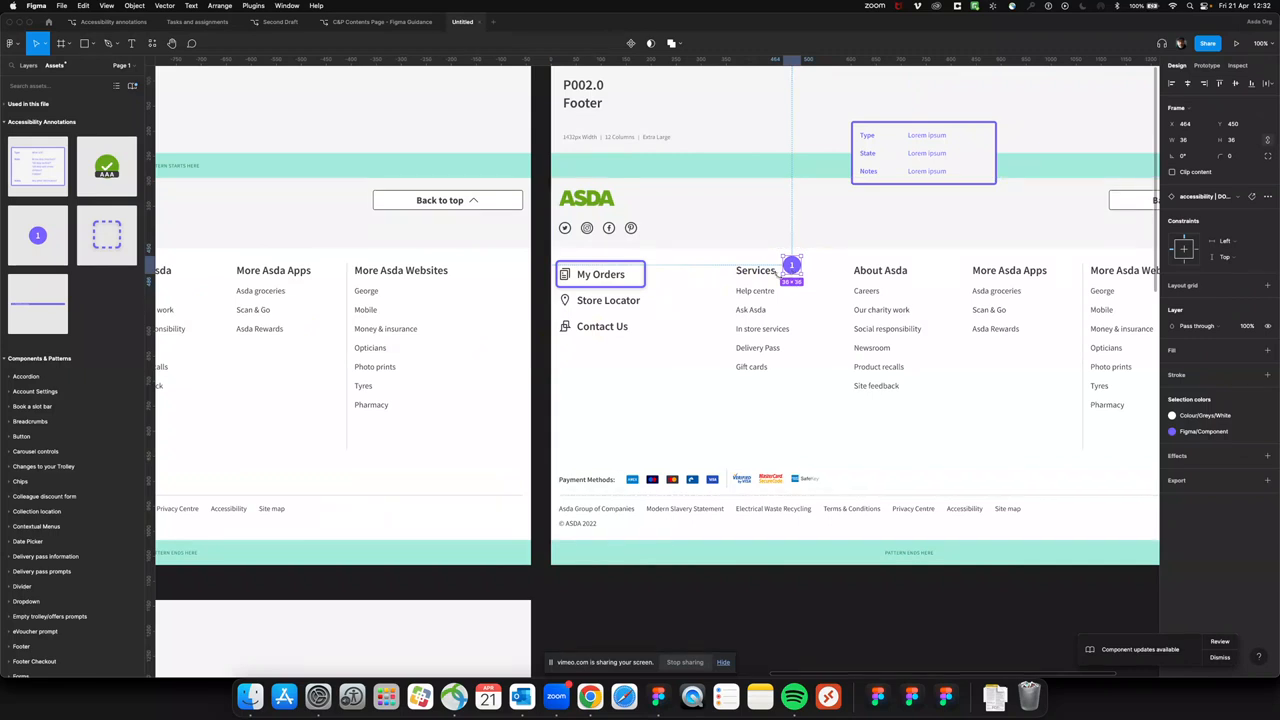
# In the step 1 frame, add a DOM order marker at the Asda logo's upper-right corner and label it "P"
pyautogui.press('super+minus')
pyautogui.press('super+minus')
pyautogui.hscroll(-4, 769, 346)
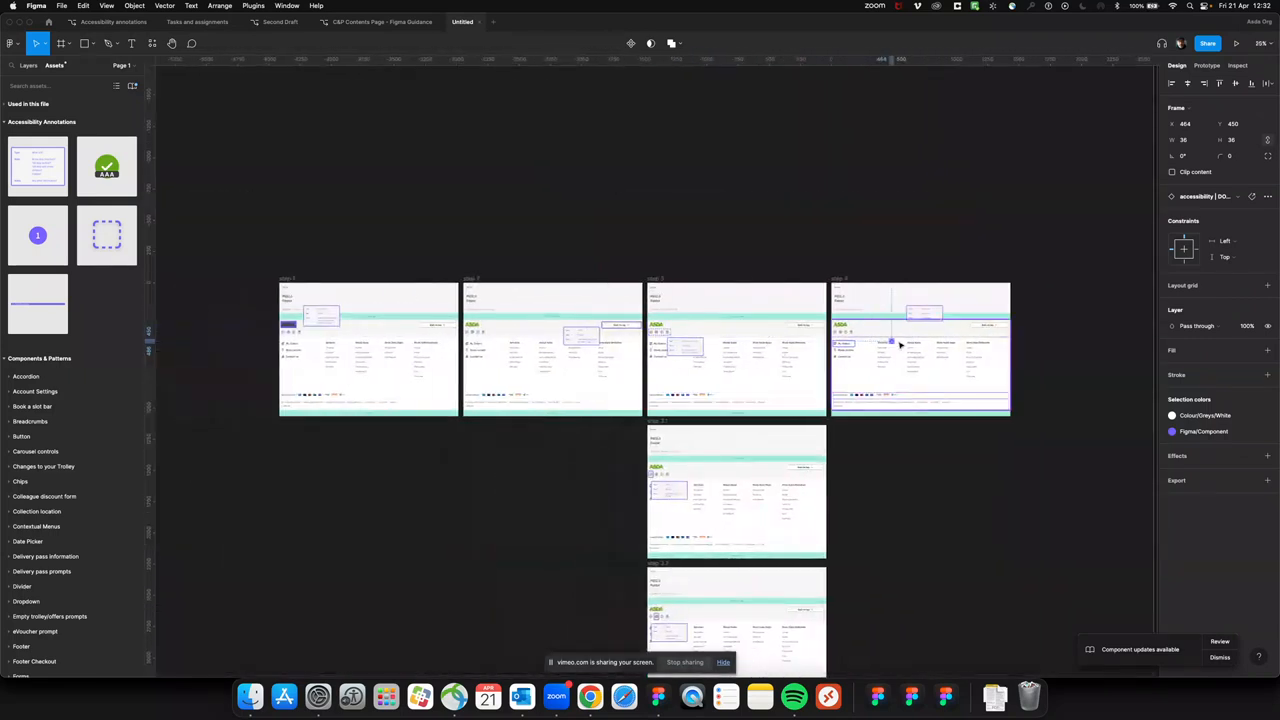
pyautogui.click(286, 281)
pyautogui.press('super+plus')
pyautogui.press('super+plus')
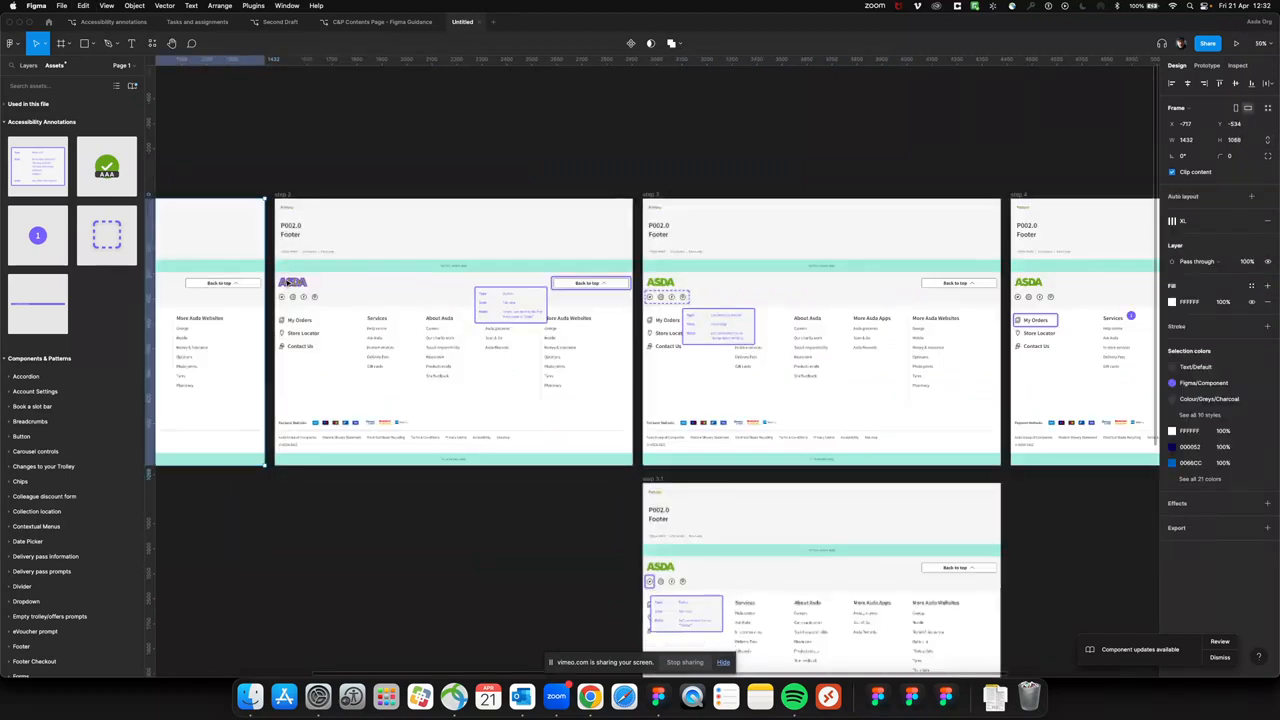
pyautogui.hscroll(-2, 326, 287)
pyautogui.hscroll(-5, 326, 287)
pyautogui.scroll(2, 446, 350)
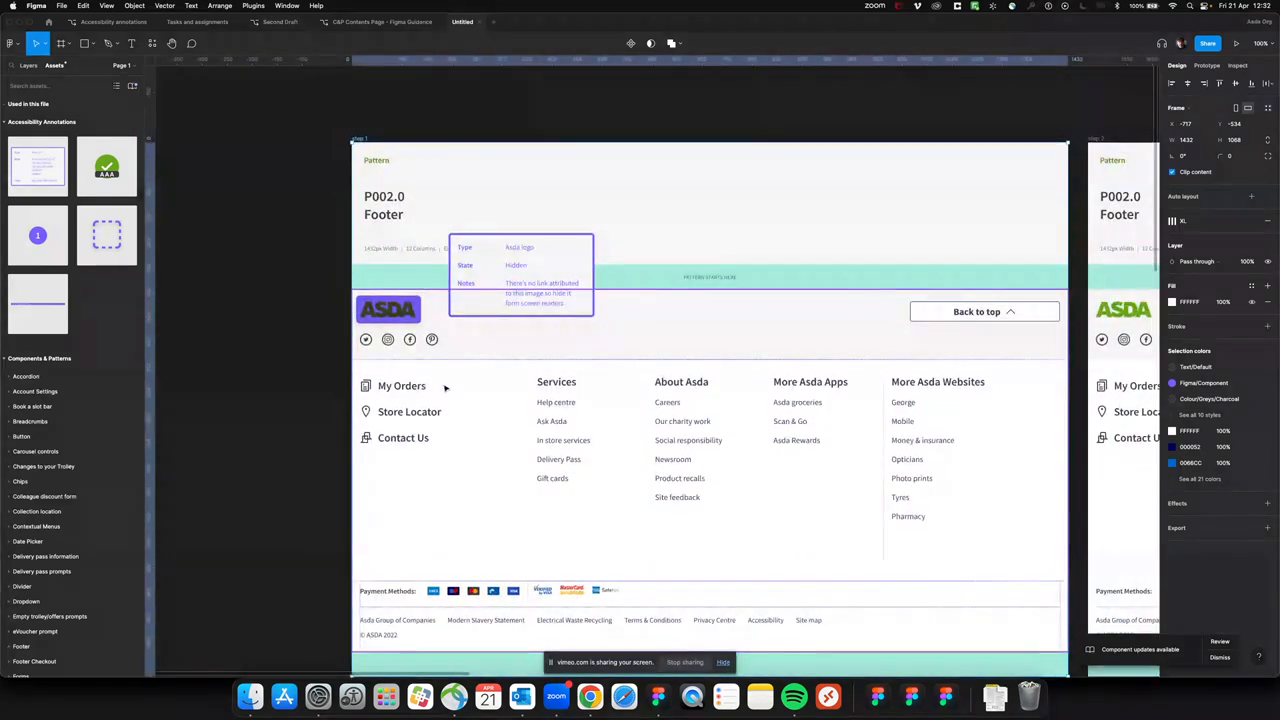
pyautogui.moveTo(38, 235)
pyautogui.mouseDown()
pyautogui.moveTo(592, 378)
pyautogui.moveTo(568, 354)
pyautogui.moveTo(414, 292)
pyautogui.moveTo(424, 289)
pyautogui.mouseUp()
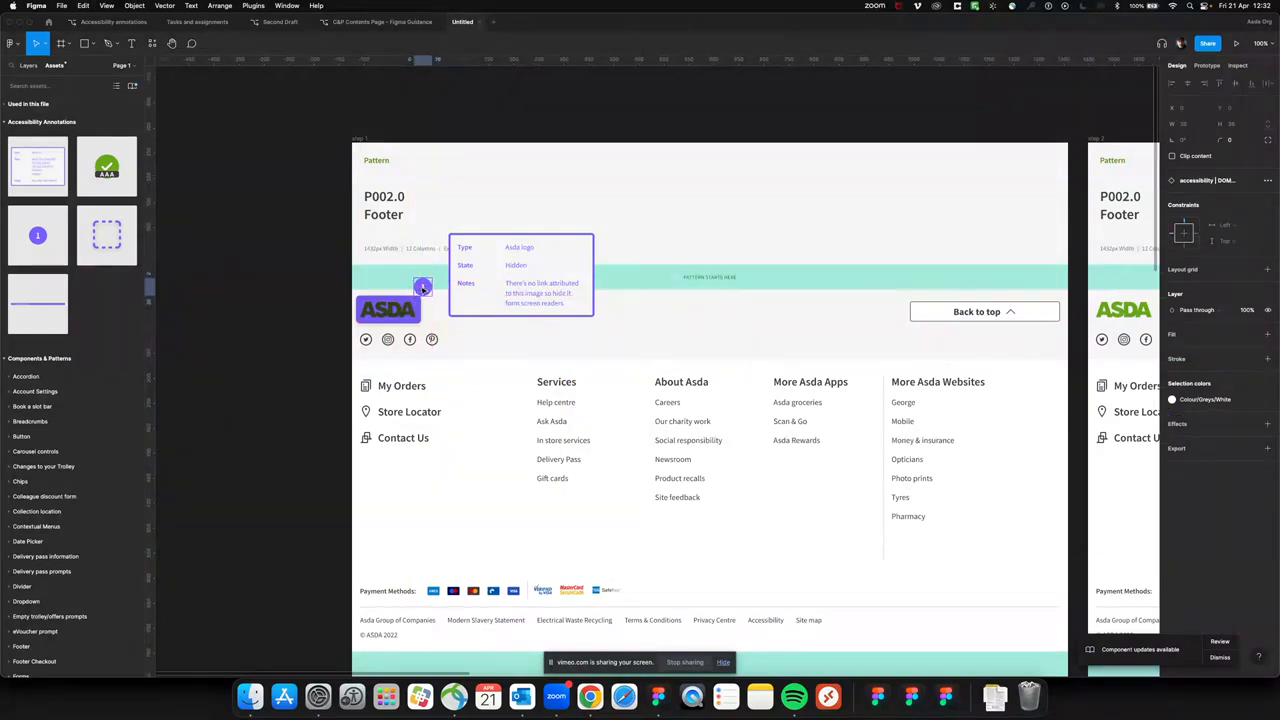
pyautogui.write('P')
pyautogui.press('Escape')
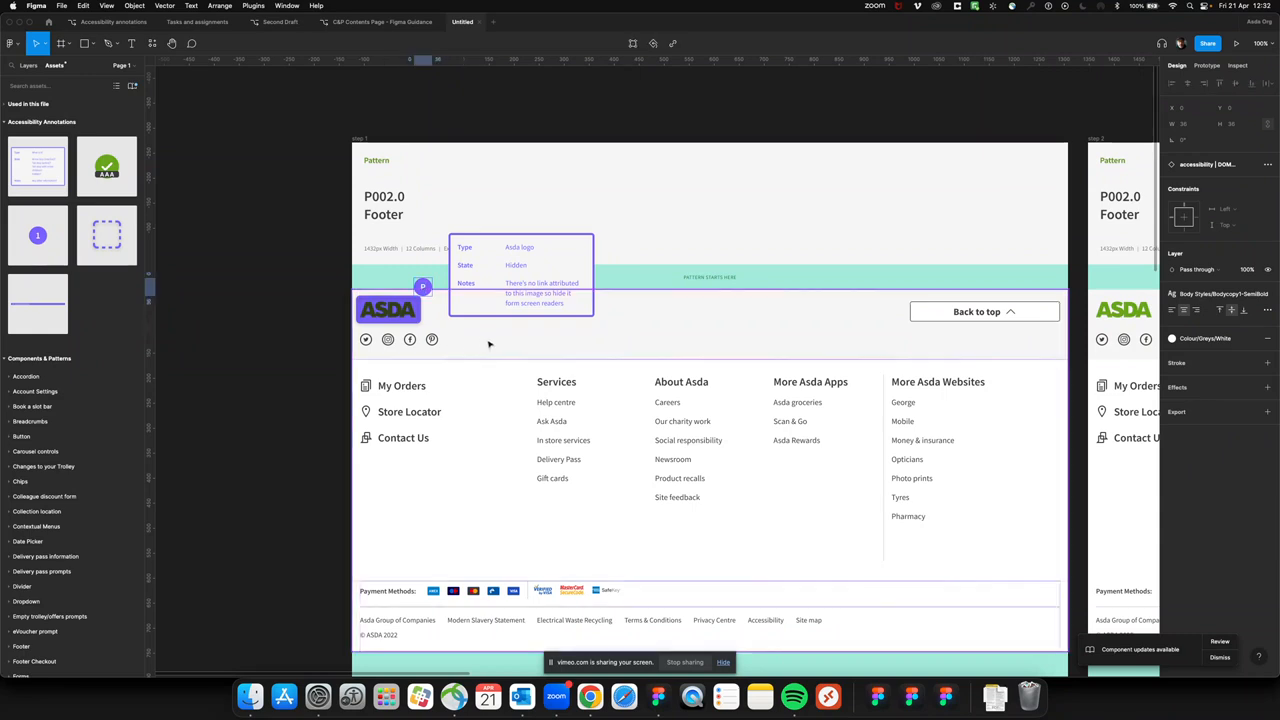
pyautogui.click(489, 412)
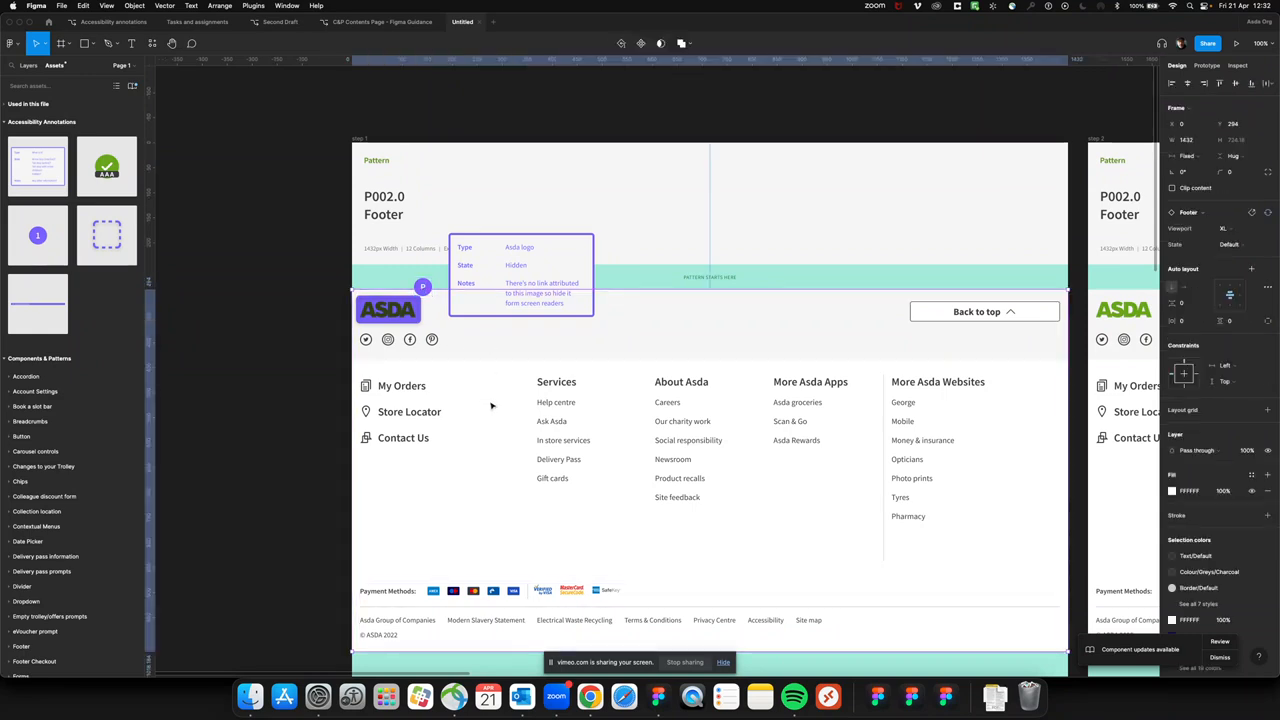
# Paste a number marker into the step 2 frame and place it at the Back to top button's upper-left corner, at X 1078, Y 290
pyautogui.hscroll(5, 598, 399)
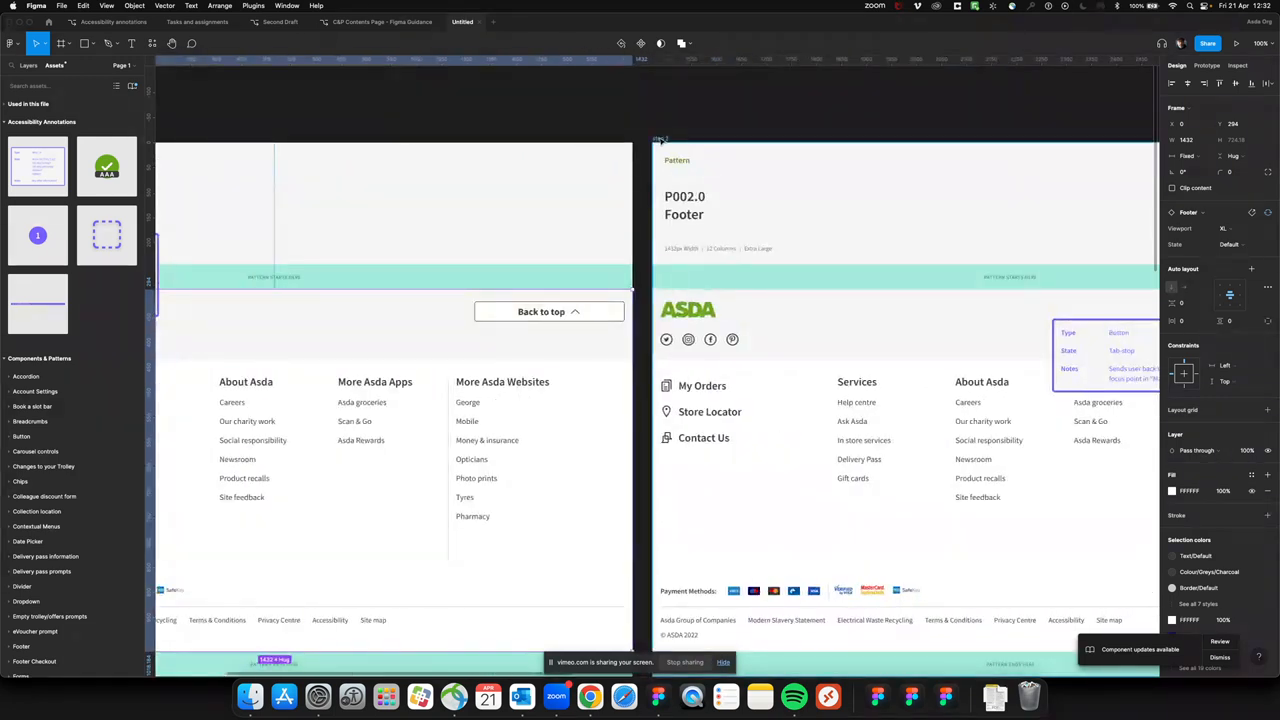
pyautogui.click(660, 141)
pyautogui.hscroll(3, 797, 297)
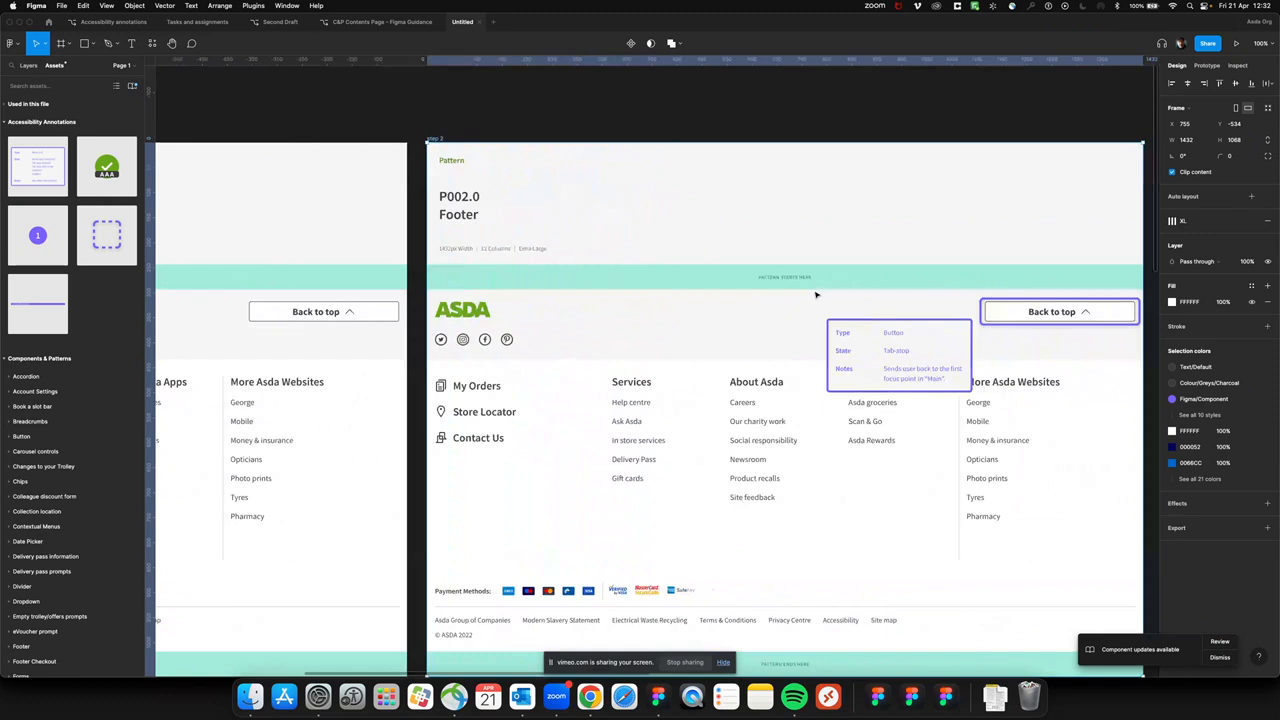
pyautogui.press('super+v')
pyautogui.moveTo(675, 372); pyautogui.dragTo(981, 292)
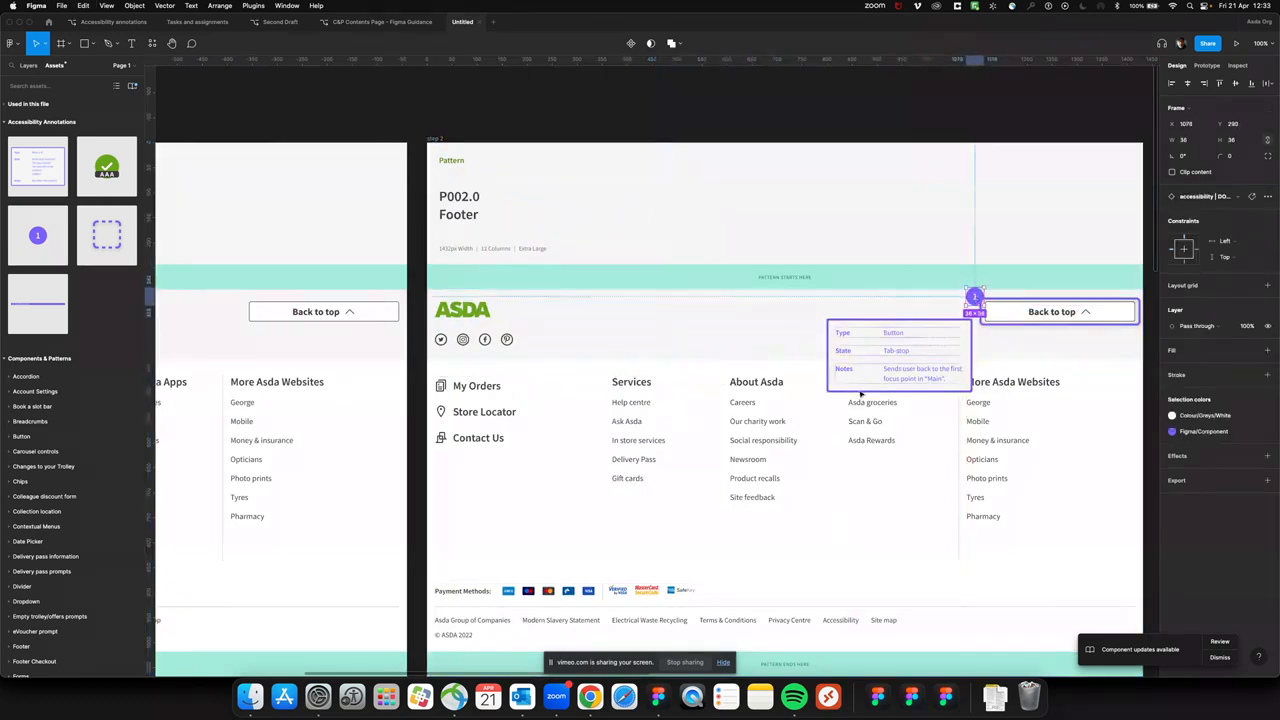
# Paste a number marker into the step 3 frame and place it at the upper-right corner of the social icons' focus box
pyautogui.hscroll(15, 860, 395)
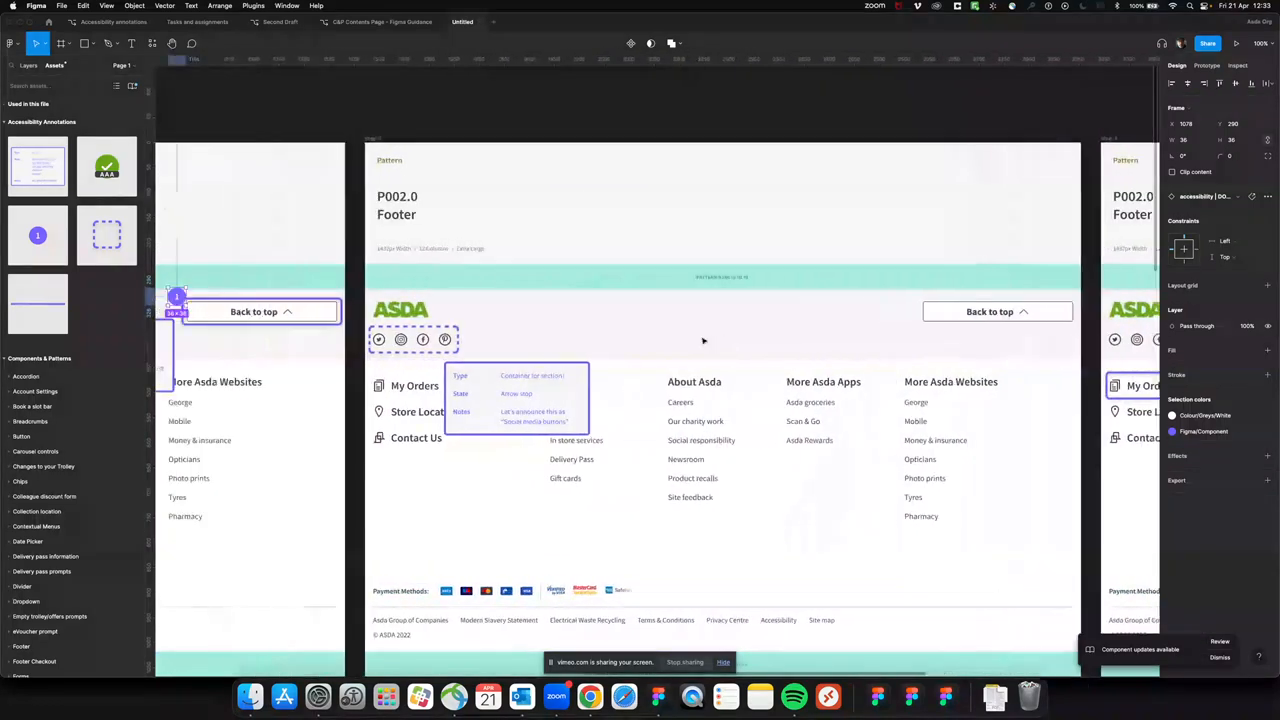
pyautogui.hscroll(-1, 703, 341)
pyautogui.click(413, 141)
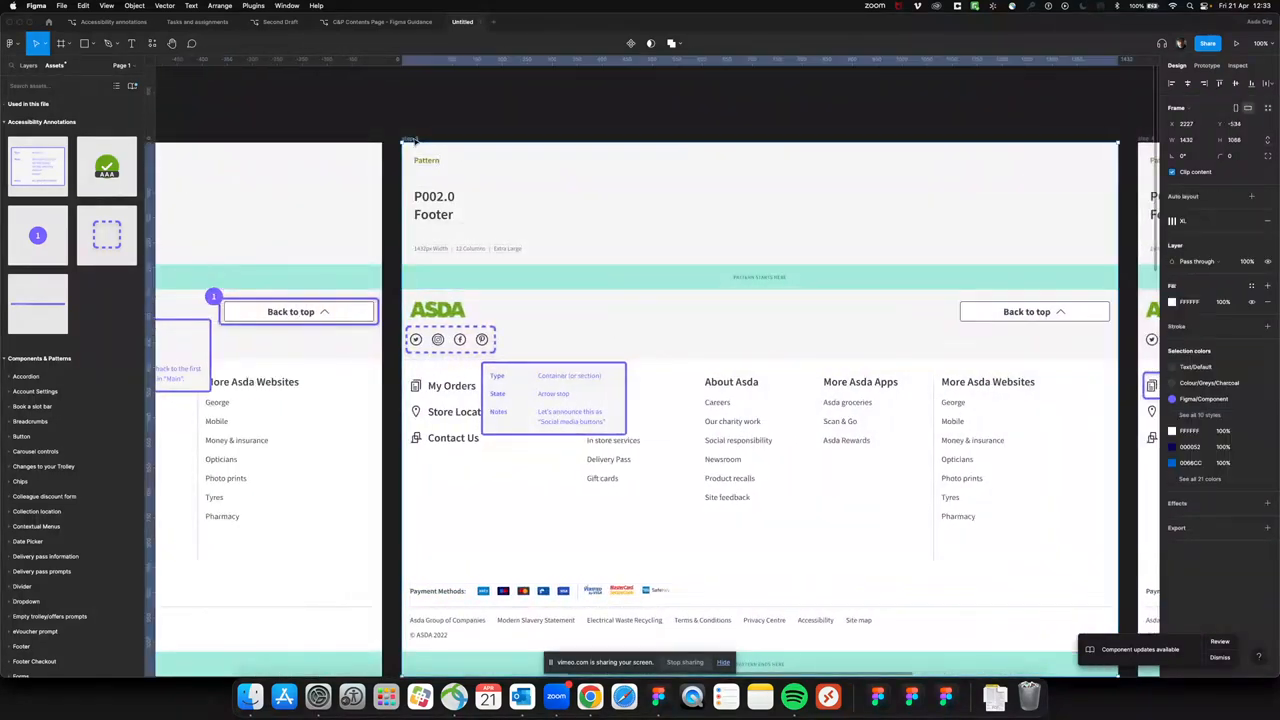
pyautogui.press('super+v')
pyautogui.moveTo(646, 381); pyautogui.dragTo(499, 327)
# Change the step 3 marker's number to 2
pyautogui.doubleClick(497, 325)
pyautogui.write('2')
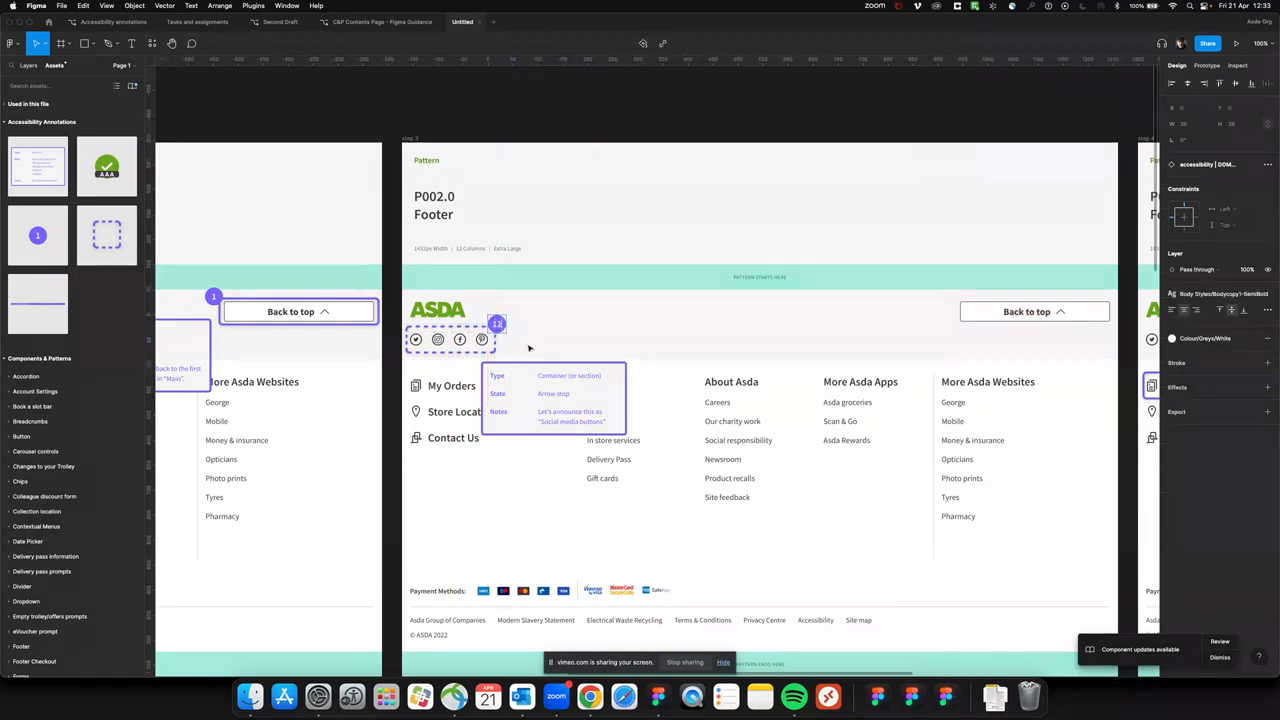
pyautogui.press('BackSpace')
pyautogui.press('BackSpace')
pyautogui.write('2')
pyautogui.press('Escape')
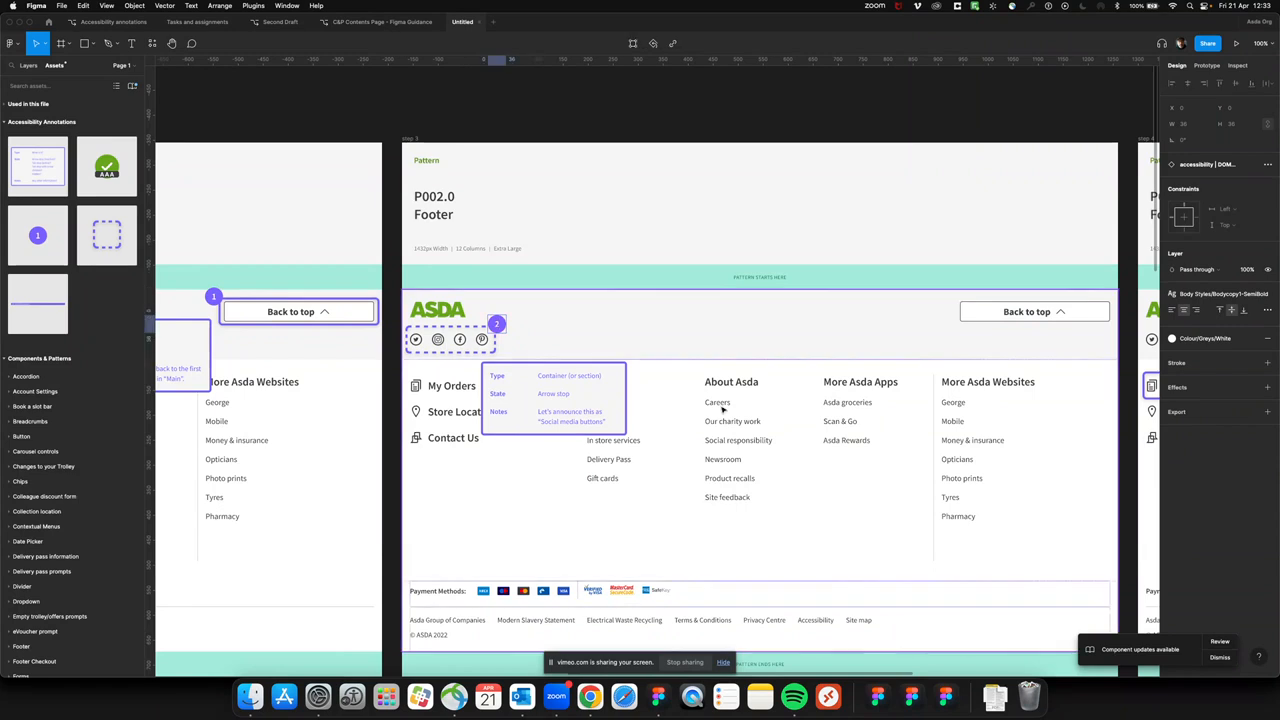
# Paste a number marker into the step 3.1 frame at the lower-right corner of the Twitter icon's focus box and number it 2.1
pyautogui.click(668, 453)
pyautogui.scroll(-5, 667, 453)
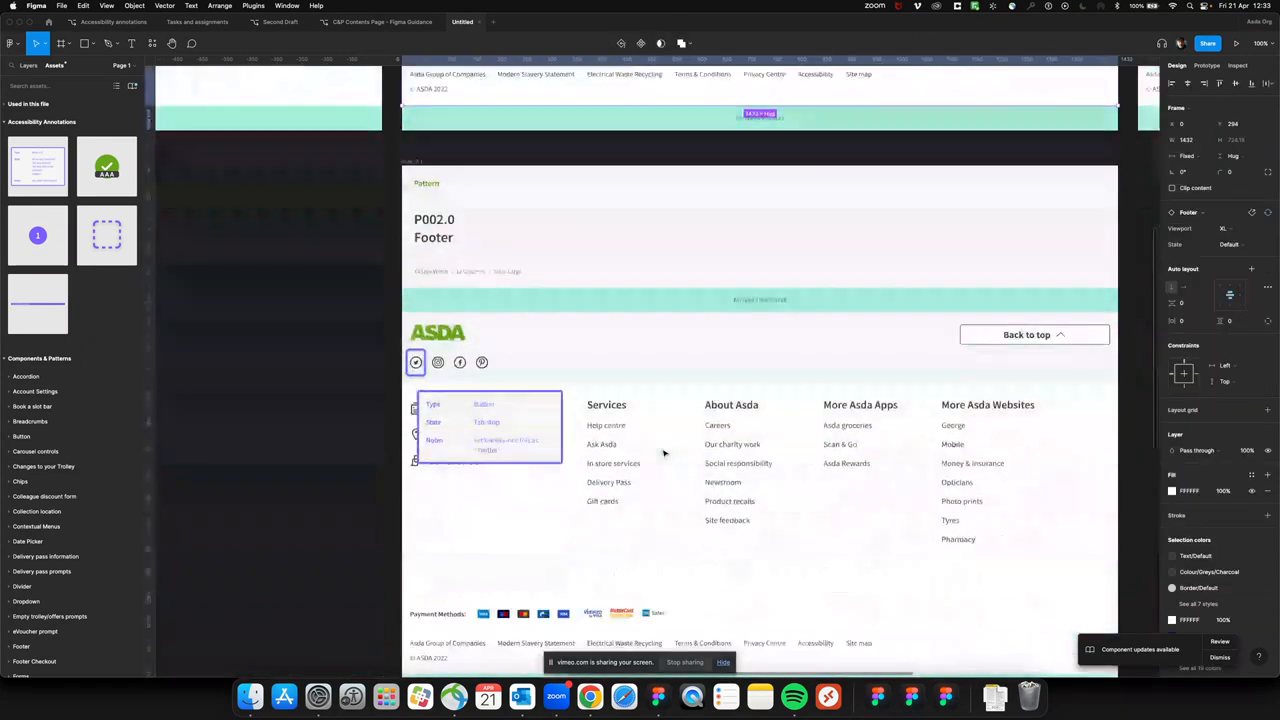
pyautogui.click(413, 161)
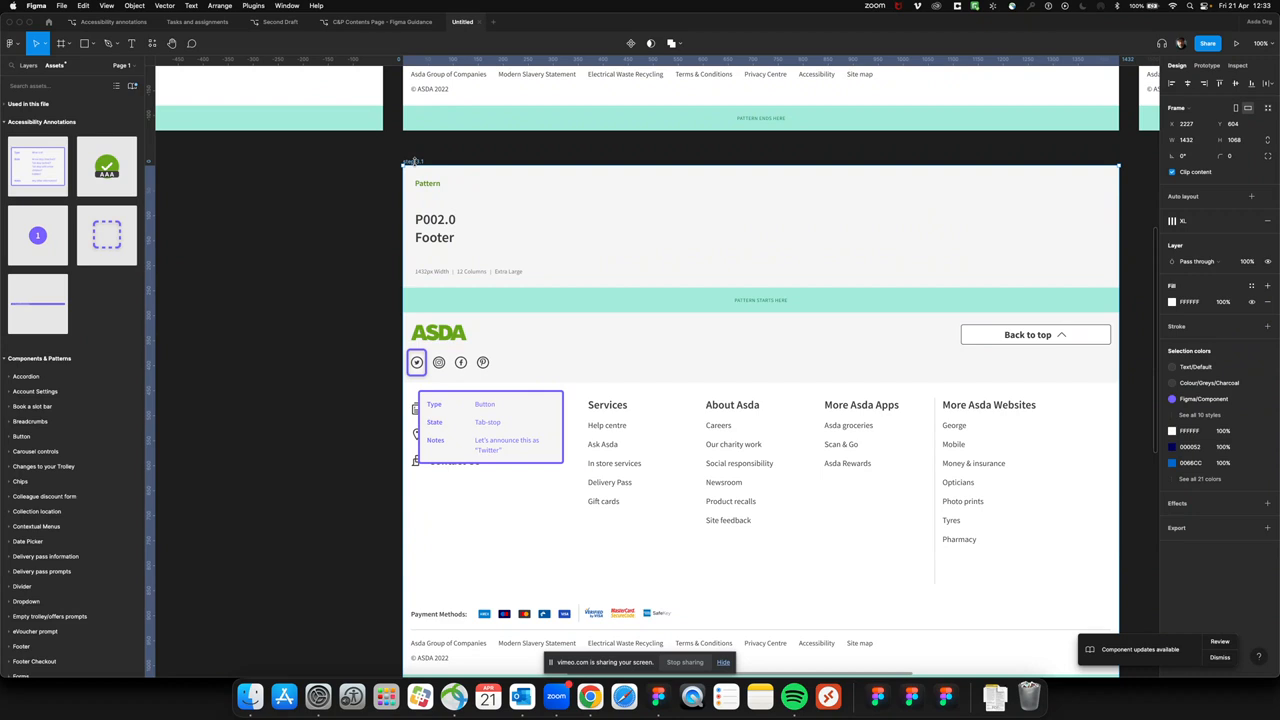
pyautogui.press('super+v')
pyautogui.moveTo(647, 402); pyautogui.dragTo(428, 378)
pyautogui.doubleClick(428, 380)
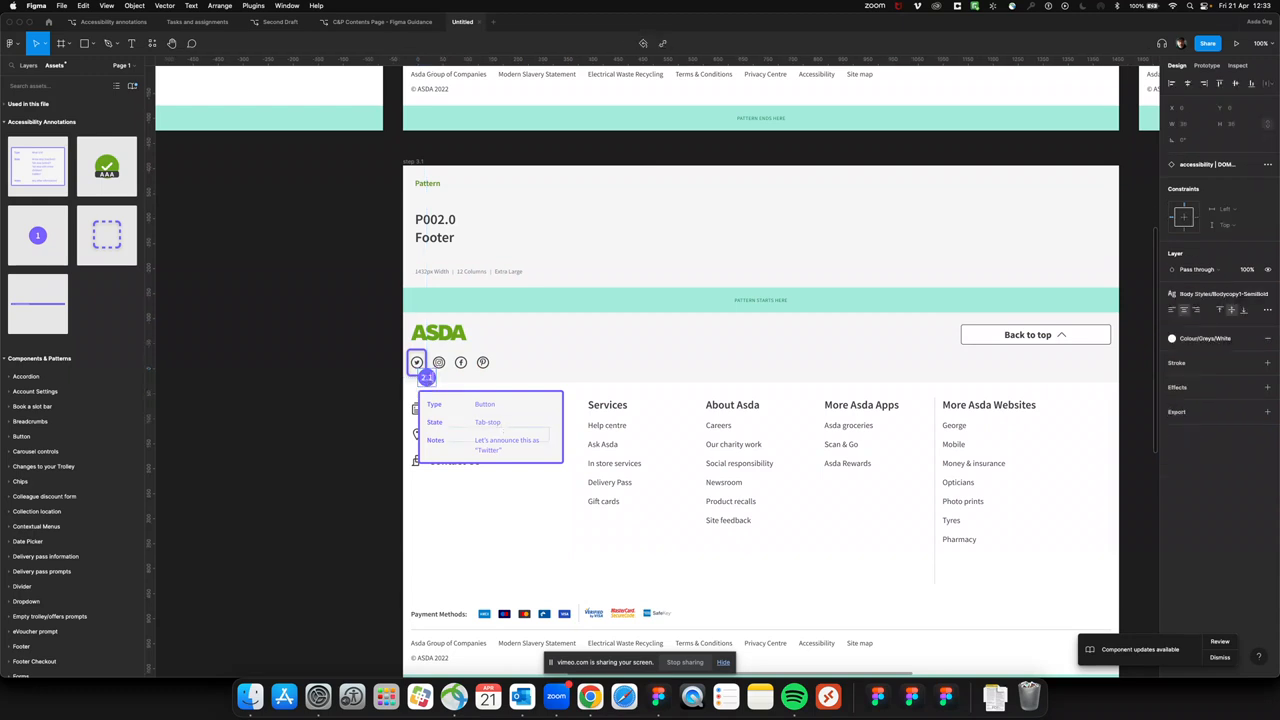
pyautogui.press('Escape')
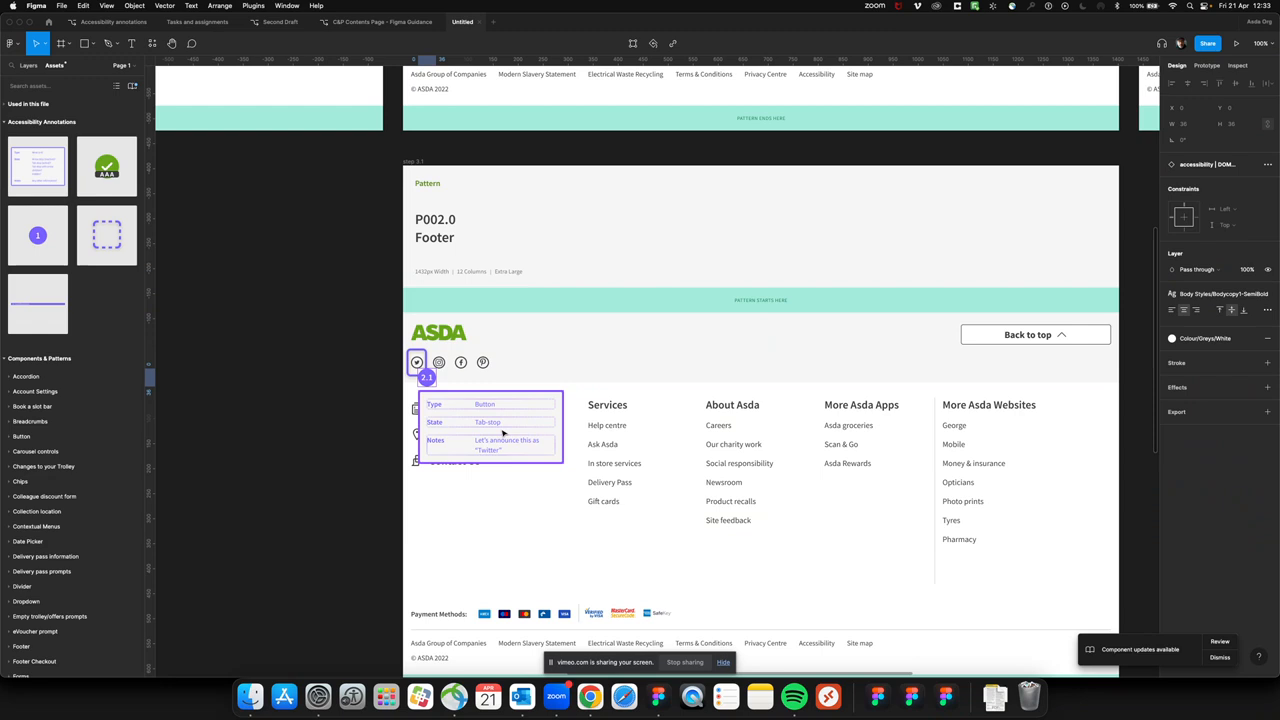
pyautogui.click(520, 543)
pyautogui.press('super+minus')
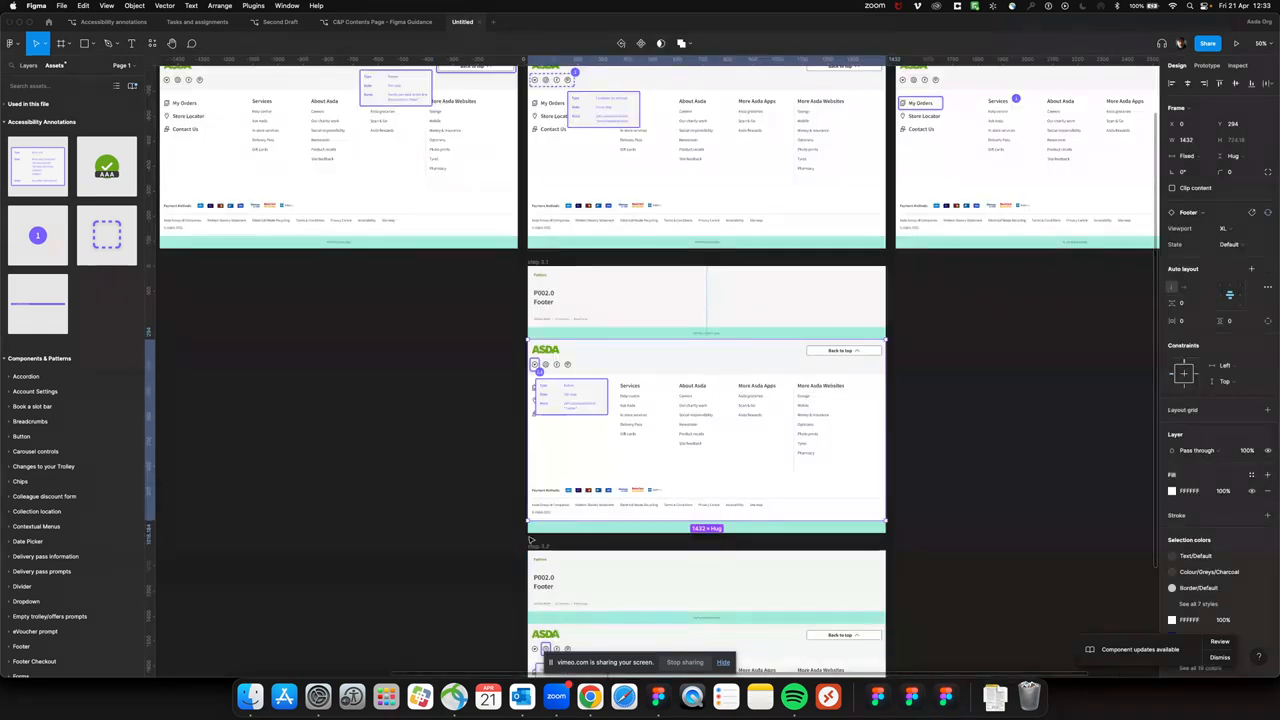
pyautogui.scroll(3, 548, 498)
pyautogui.scroll(-3, 548, 498)
pyautogui.hscroll(-2, 548, 498)
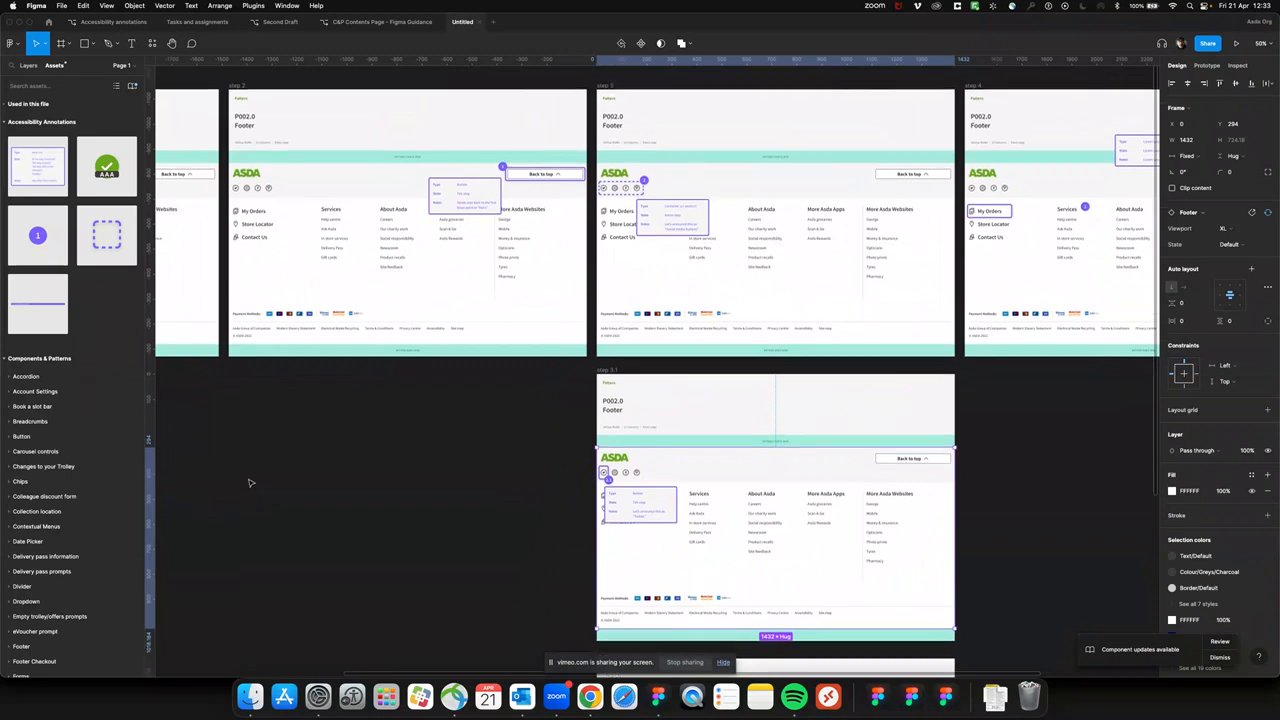
pyautogui.hscroll(-2, 245, 486)
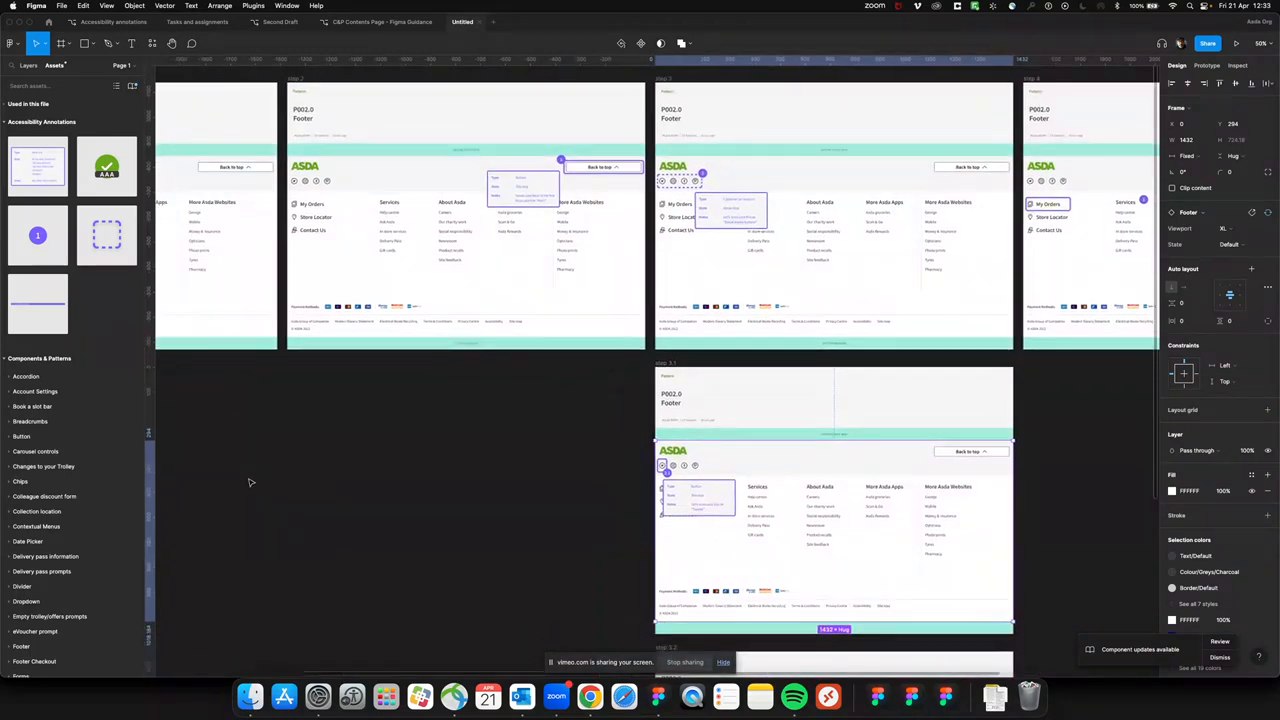